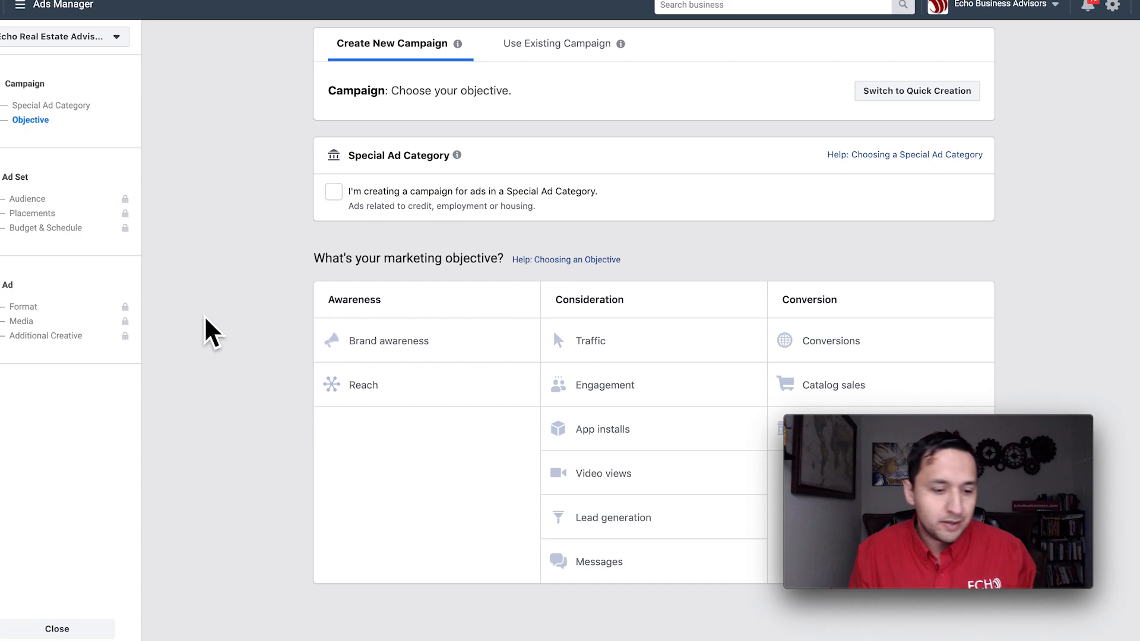
# Step: Declare the campaign as a Special Ad Category campaign for Housing and choose Conversions as the marketing objective
pyautogui.click(333, 191)
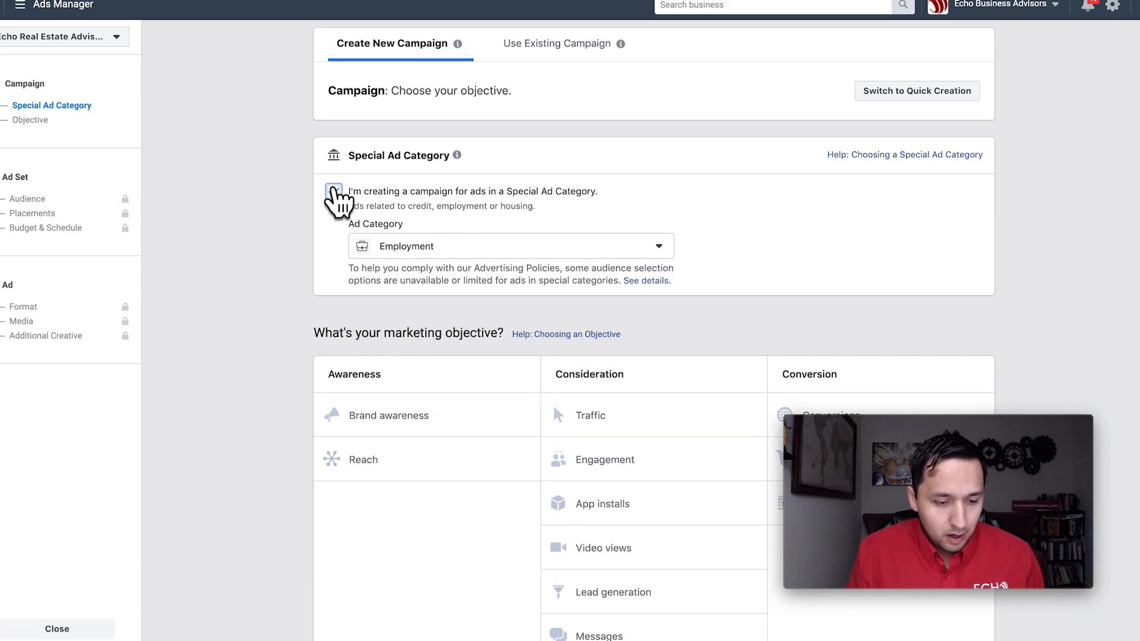
pyautogui.click(471, 248)
pyautogui.click(433, 302)
pyautogui.scroll(-1, 870, 274)
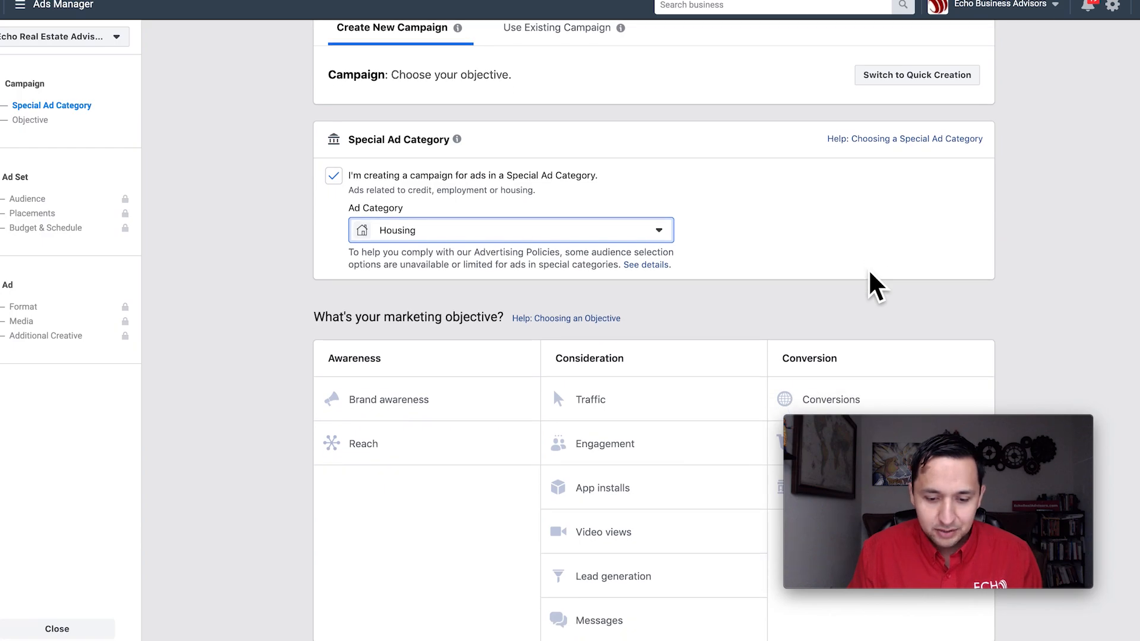
pyautogui.click(815, 401)
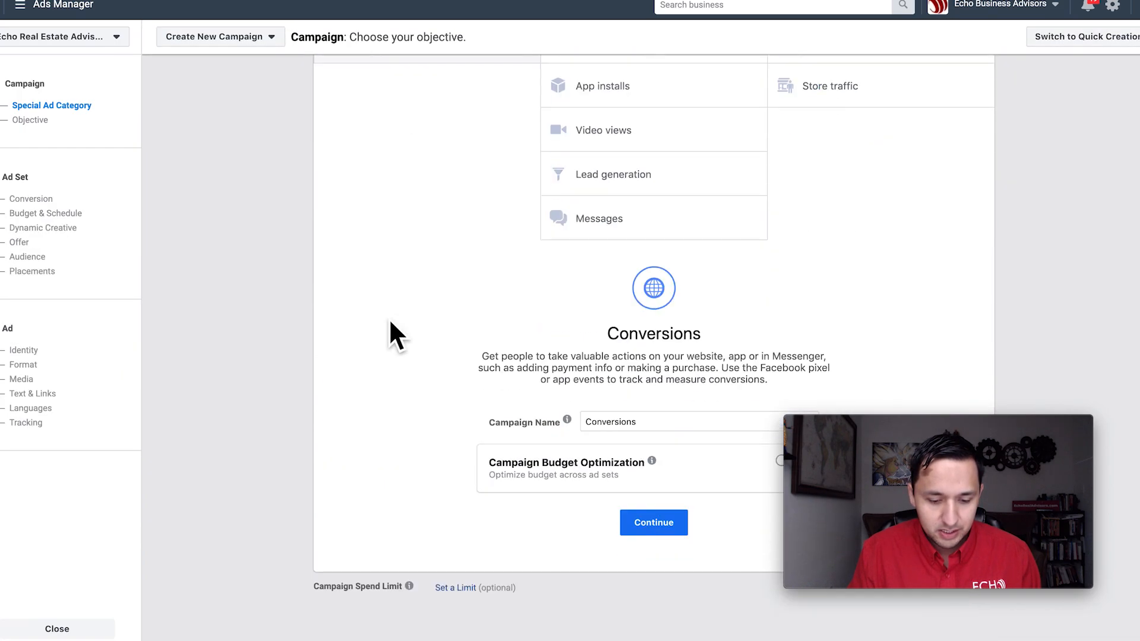
# Step: Name the campaign "CONV-Investment Property"
pyautogui.doubleClick(659, 423)
pyautogui.write('CONV-')
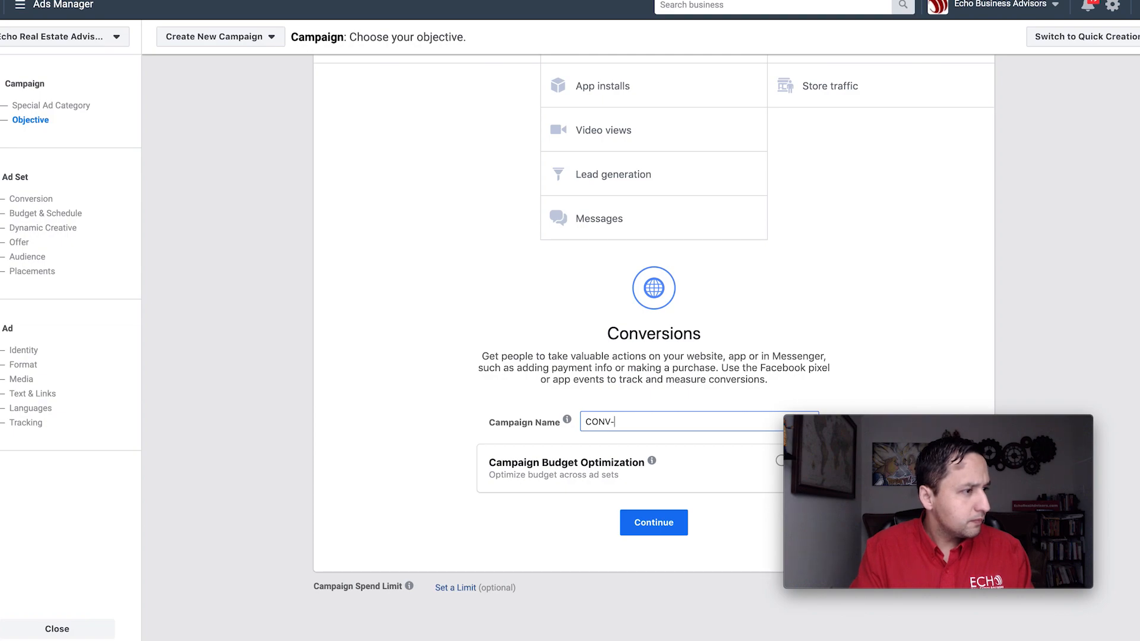
pyautogui.write('Multi')
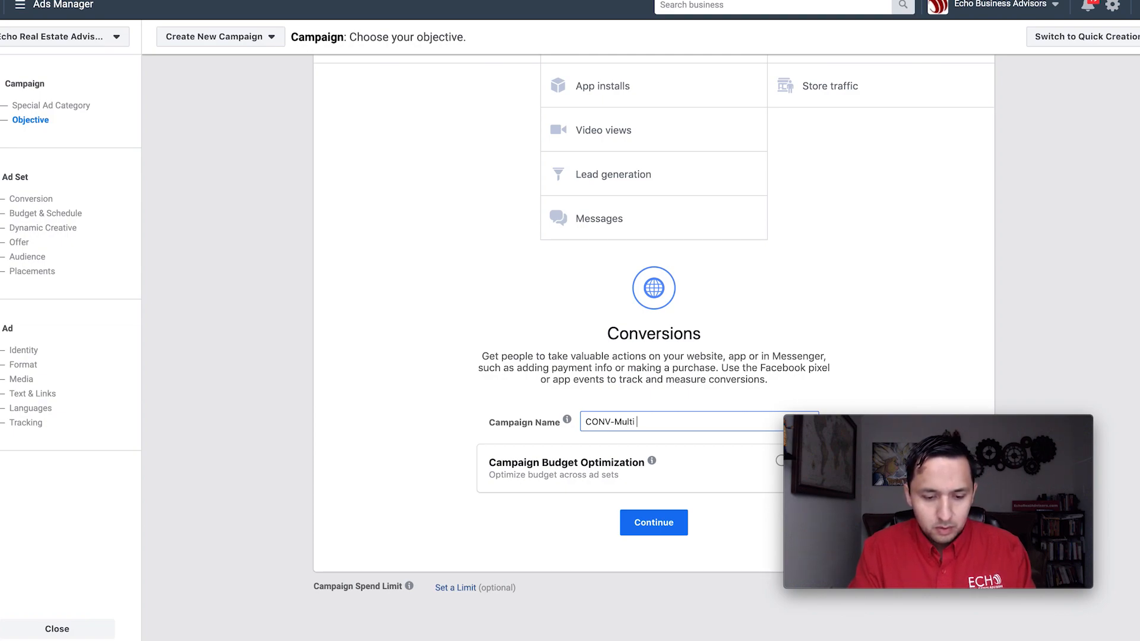
pyautogui.press('BackSpace')
pyautogui.press('BackSpace')
pyautogui.press('BackSpace')
pyautogui.press('BackSpace')
pyautogui.press('BackSpace')
pyautogui.press('BackSpace')
pyautogui.press('BackSpace')
pyautogui.press('BackSpace')
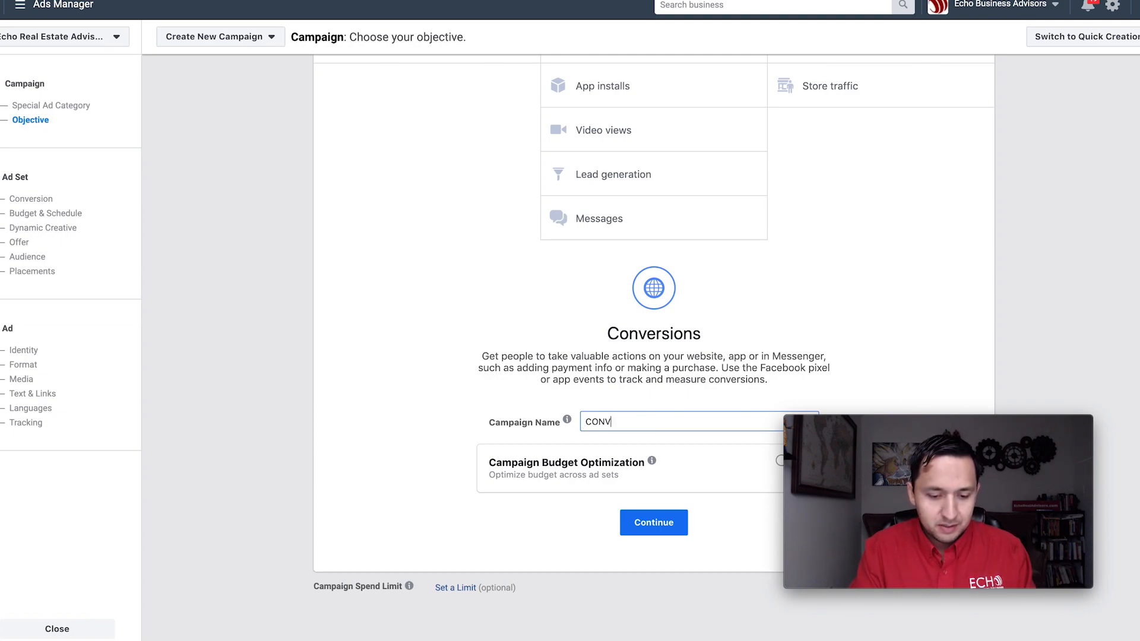
pyautogui.write('Investment')
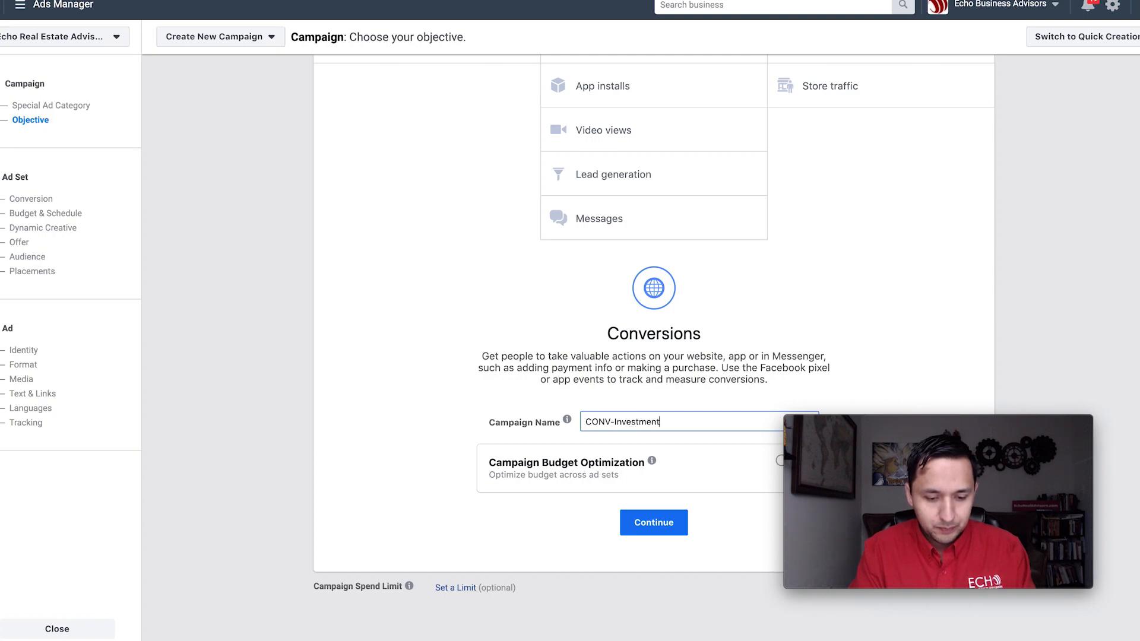
pyautogui.write(' Property')
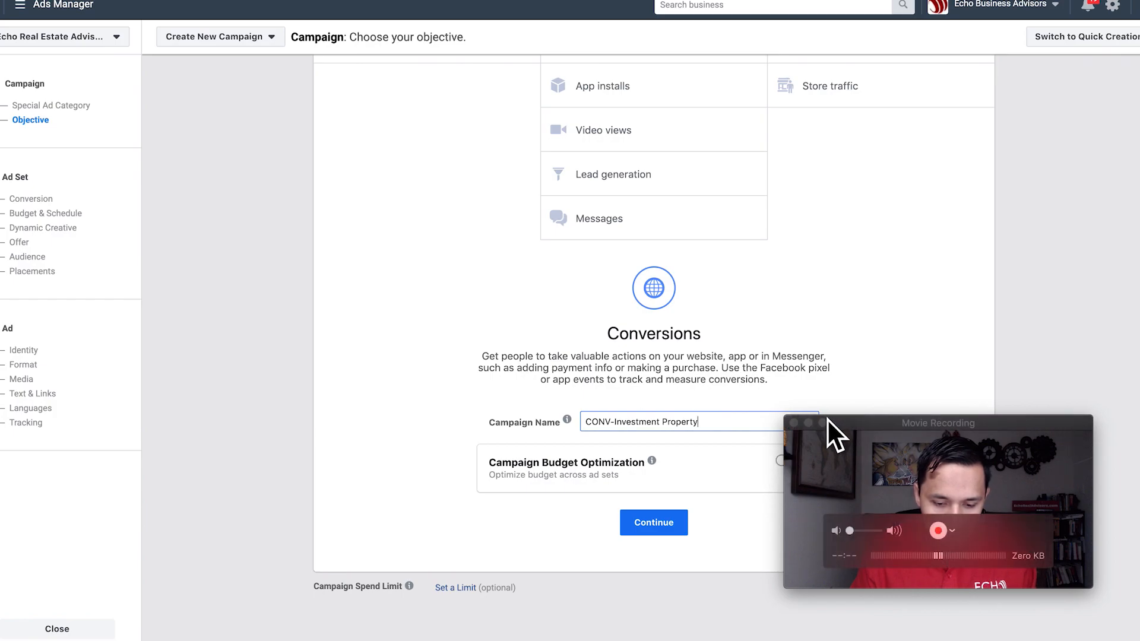
# Step: Turn on Campaign Budget Optimization with a $20 daily budget and continue to the ad set setup
pyautogui.moveTo(837, 425); pyautogui.dragTo(863, 425)
pyautogui.click(789, 461)
pyautogui.scroll(-3, 791, 474)
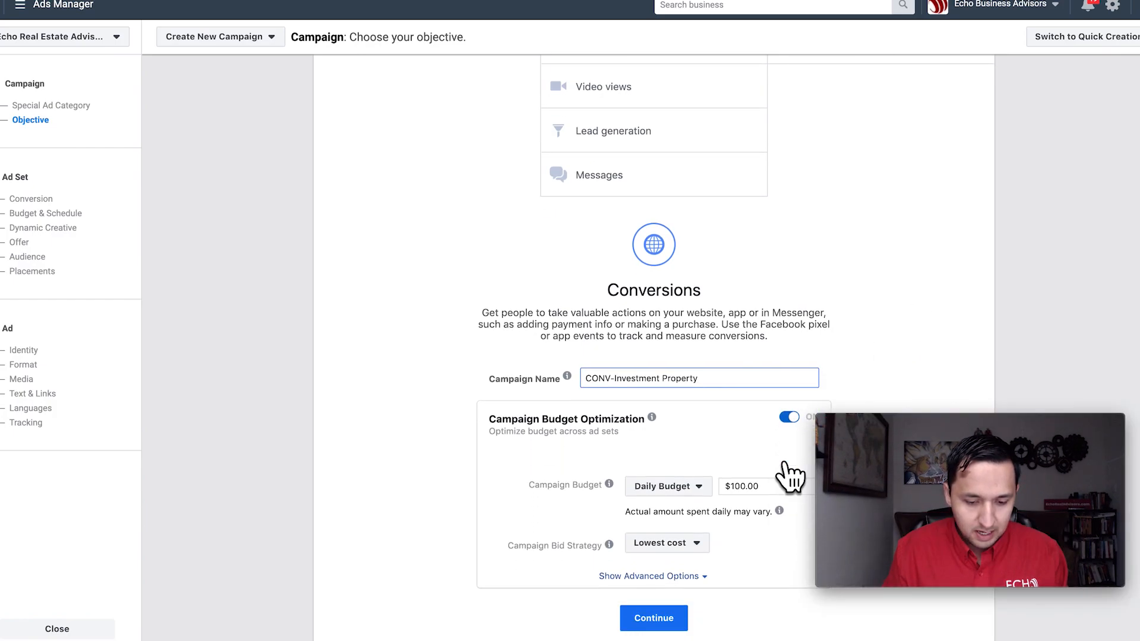
pyautogui.click(746, 441)
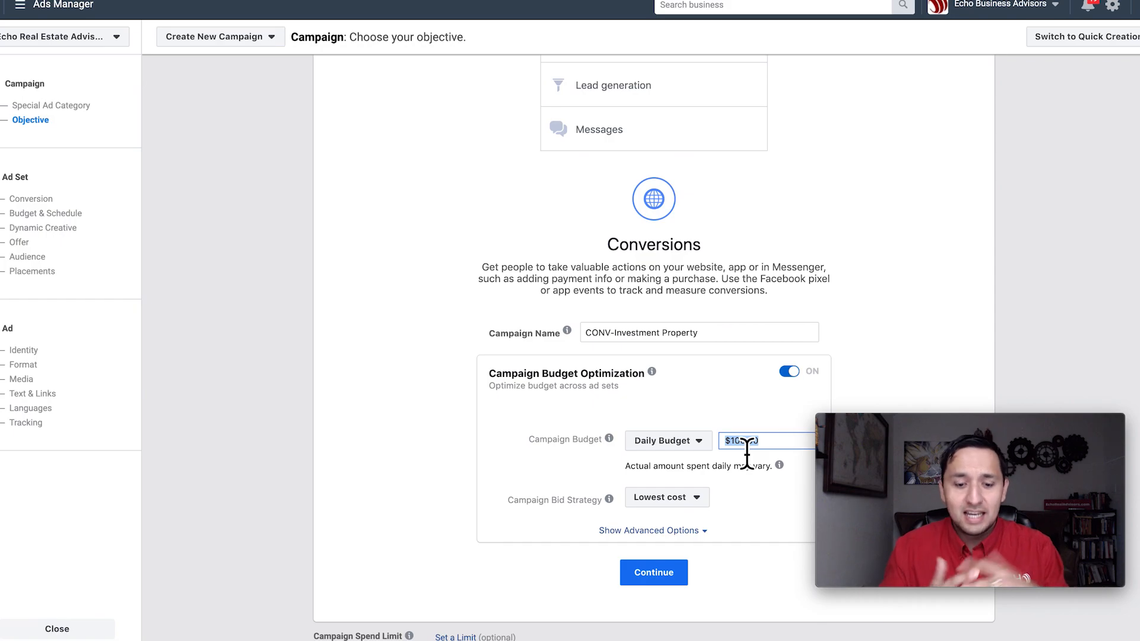
pyautogui.write('20')
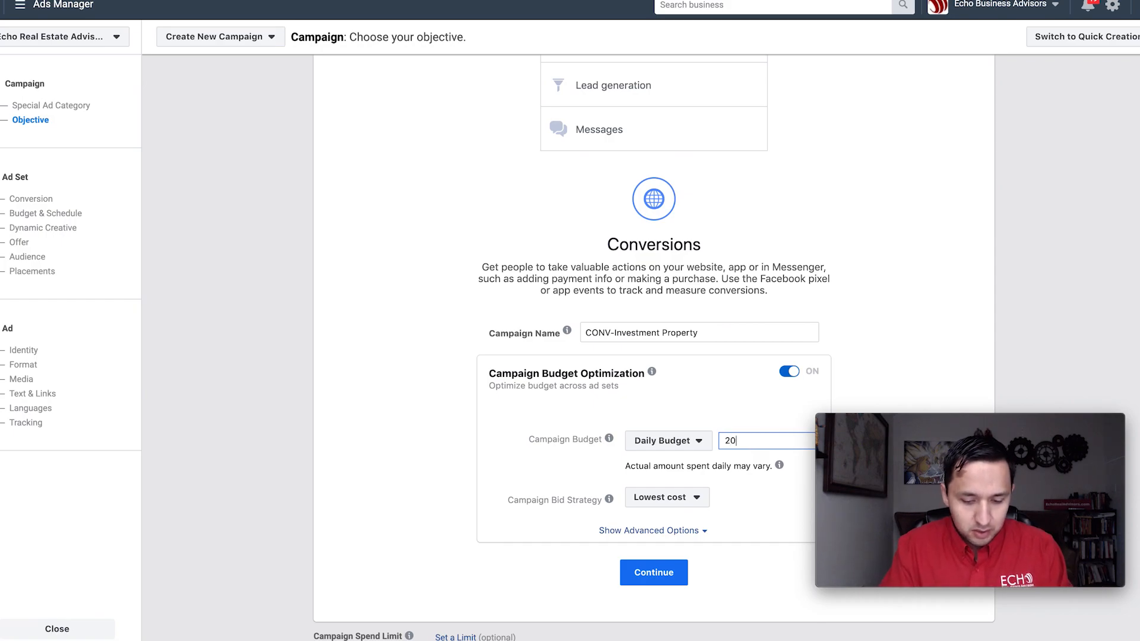
pyautogui.click(946, 339)
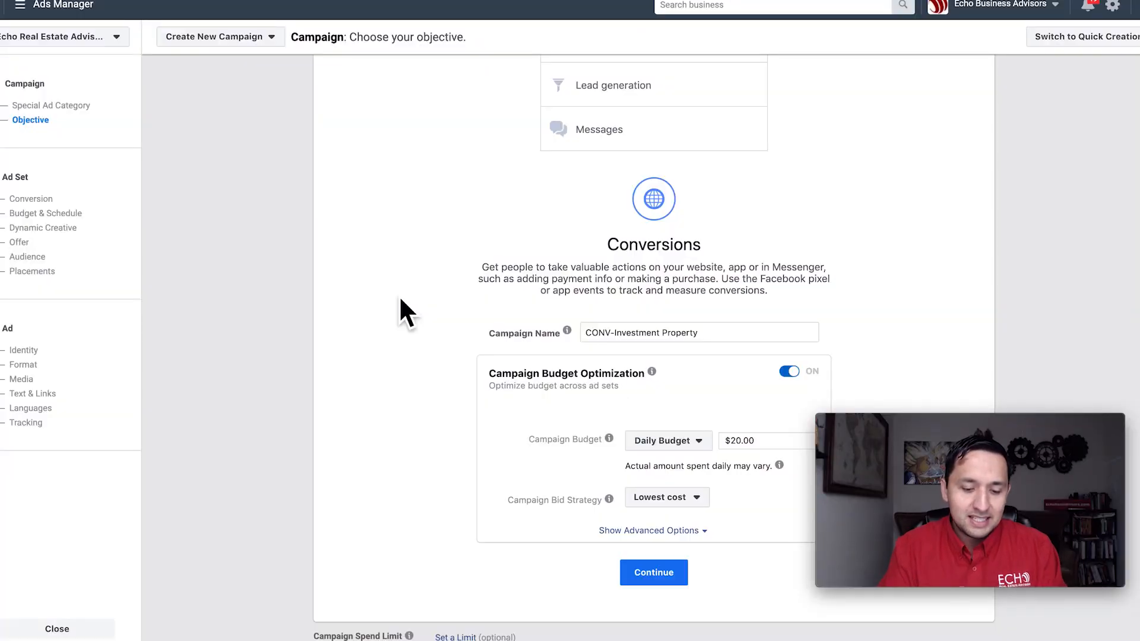
pyautogui.scroll(-1, 400, 299)
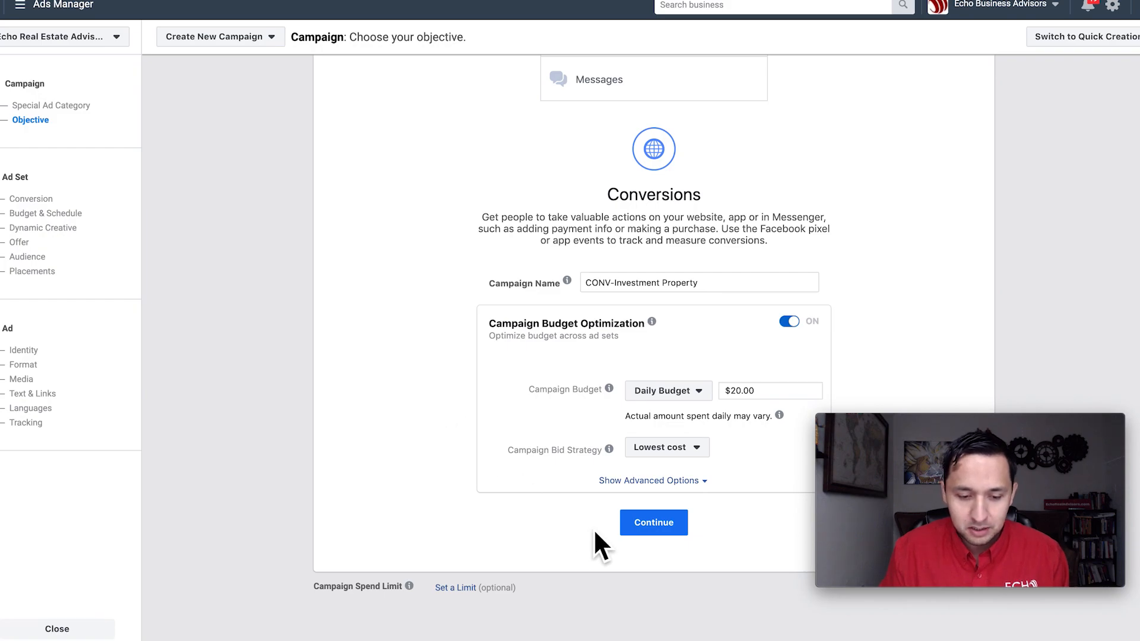
pyautogui.click(646, 524)
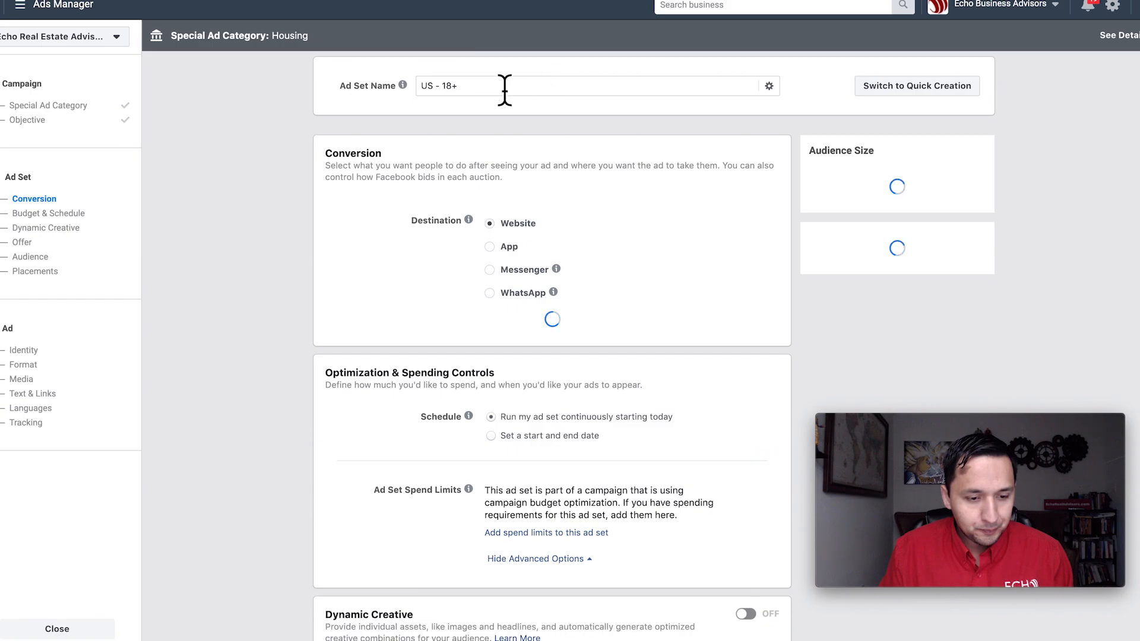
# Step: Name the ad set "CONV-Investment Property"
pyautogui.tripleClick(504, 87)
pyautogui.write('CONV-')
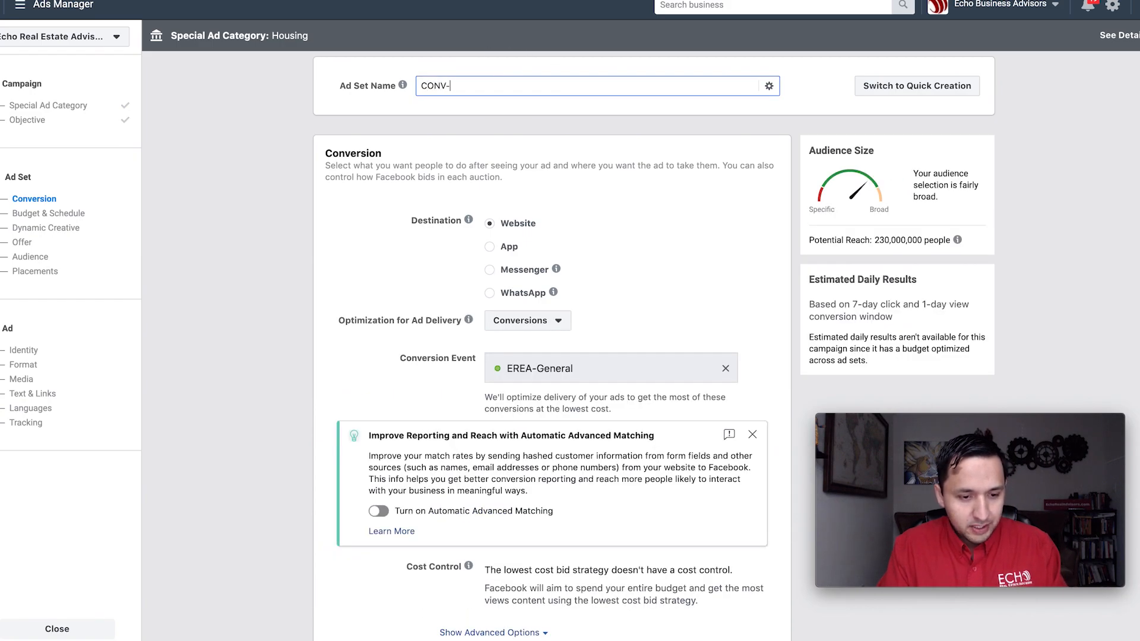
pyautogui.write('Investmen')
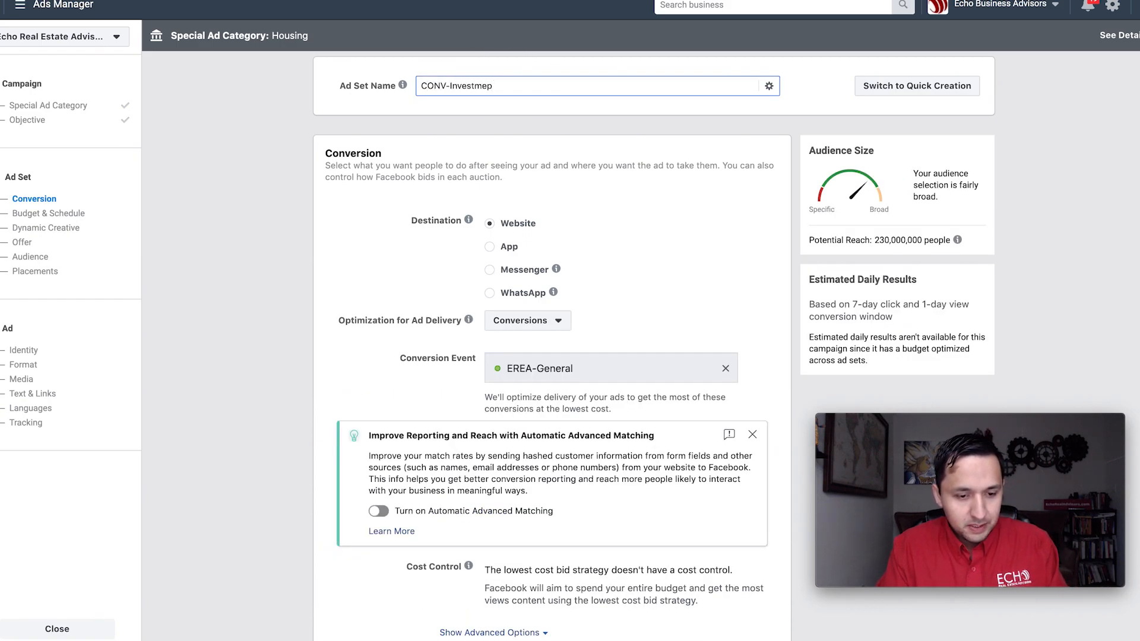
pyautogui.write('t Property')
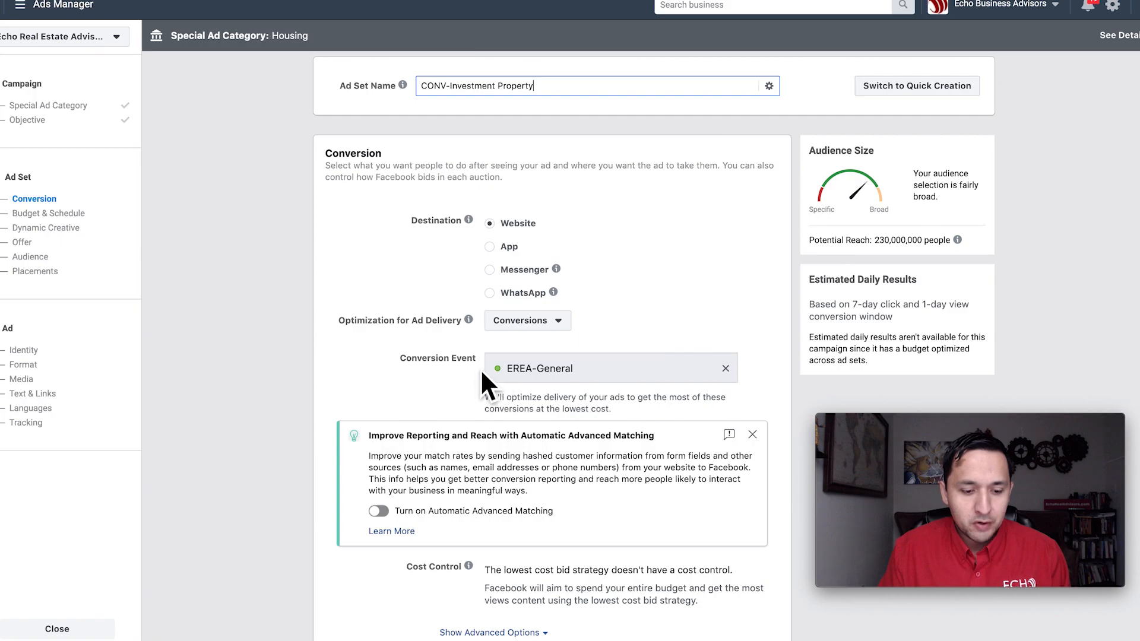
# Step: Remove the EREA-General conversion event and start defining a new custom conversion
pyautogui.click(725, 370)
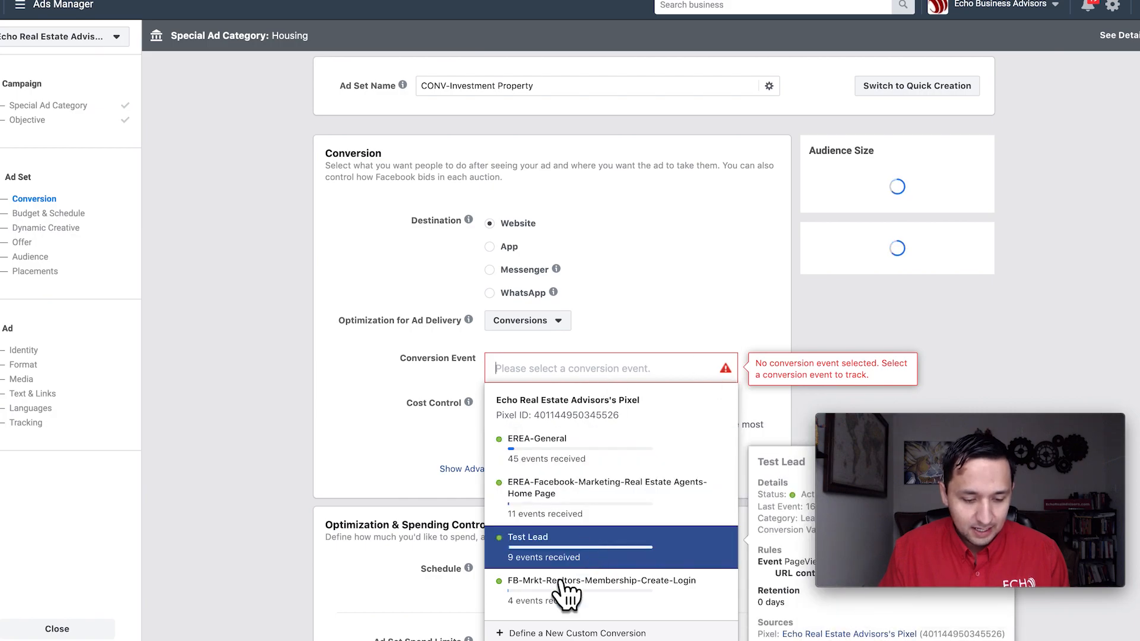
pyautogui.scroll(-5, 588, 549)
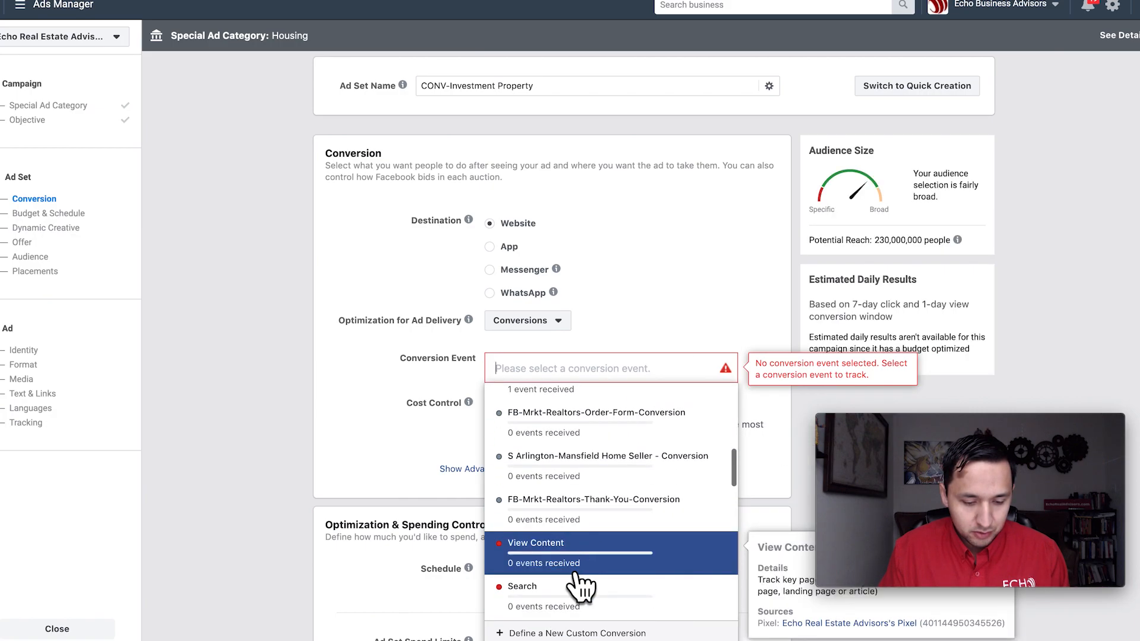
pyautogui.click(540, 634)
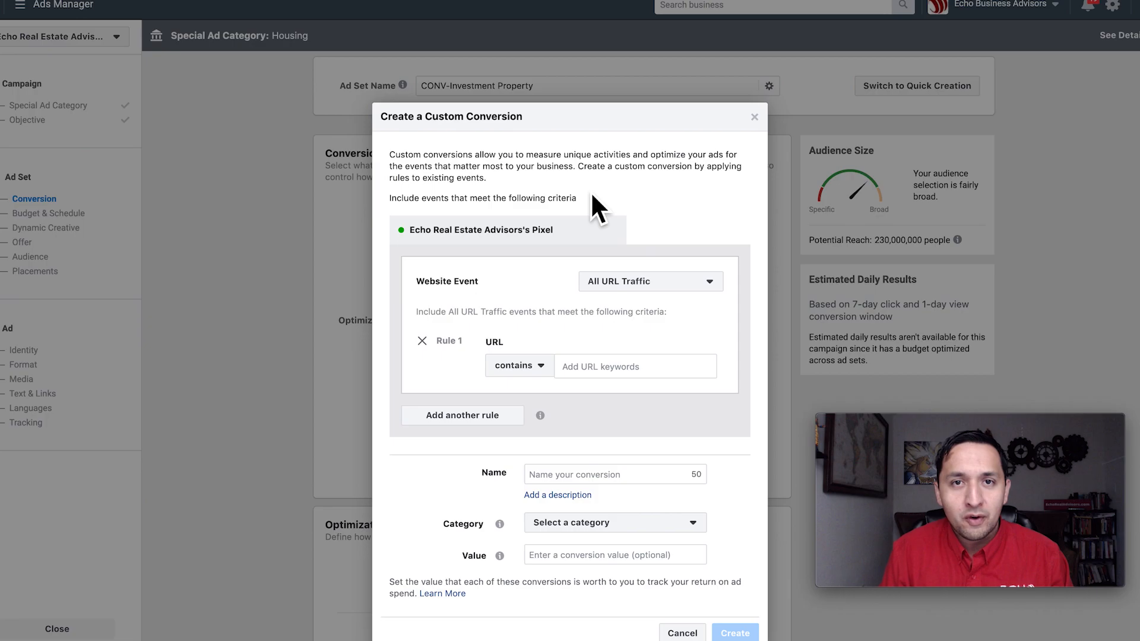
# Step: Switch to ClickFunnels and review the opt-in and thank-you steps of the Bishop Arts 813 funnel
pyautogui.hotkey('ctrl', 'Tab')
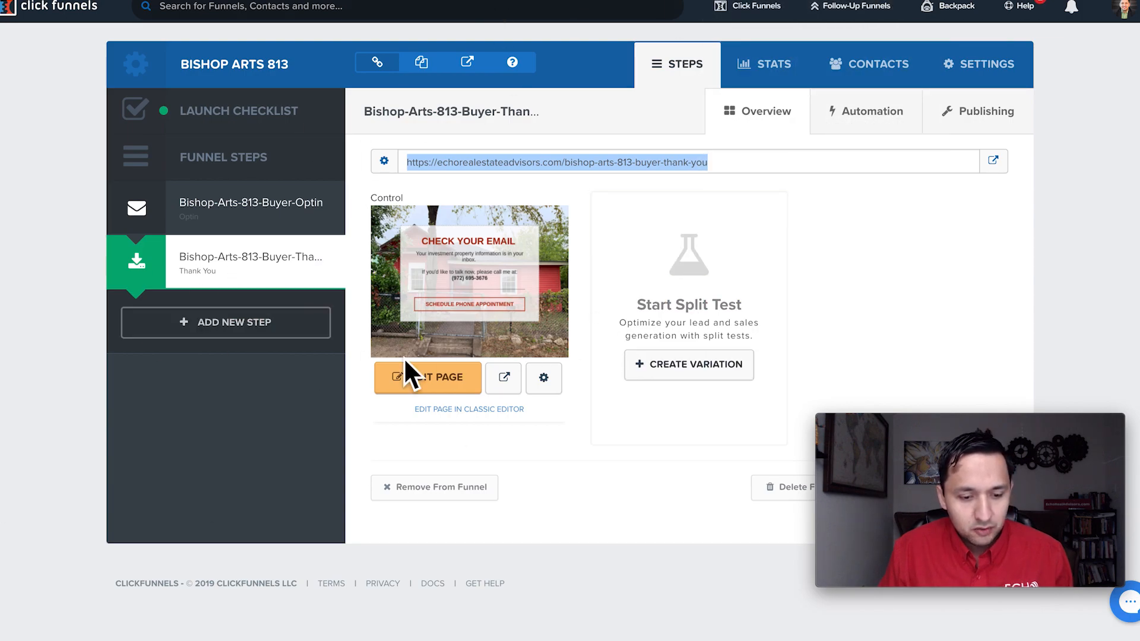
pyautogui.click(15, 343)
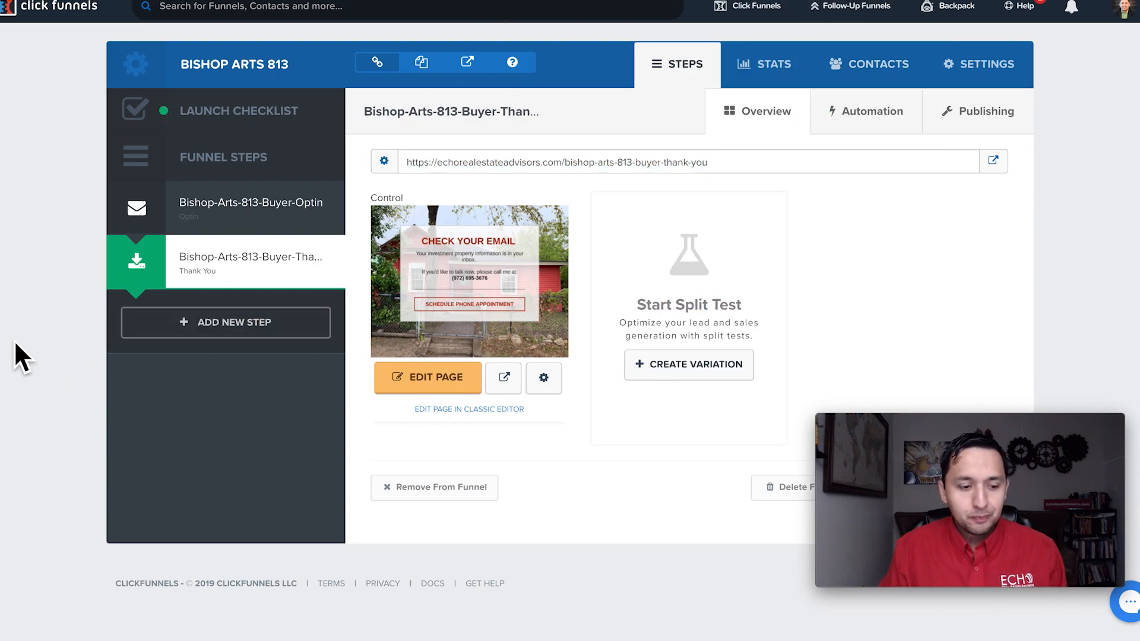
pyautogui.click(209, 209)
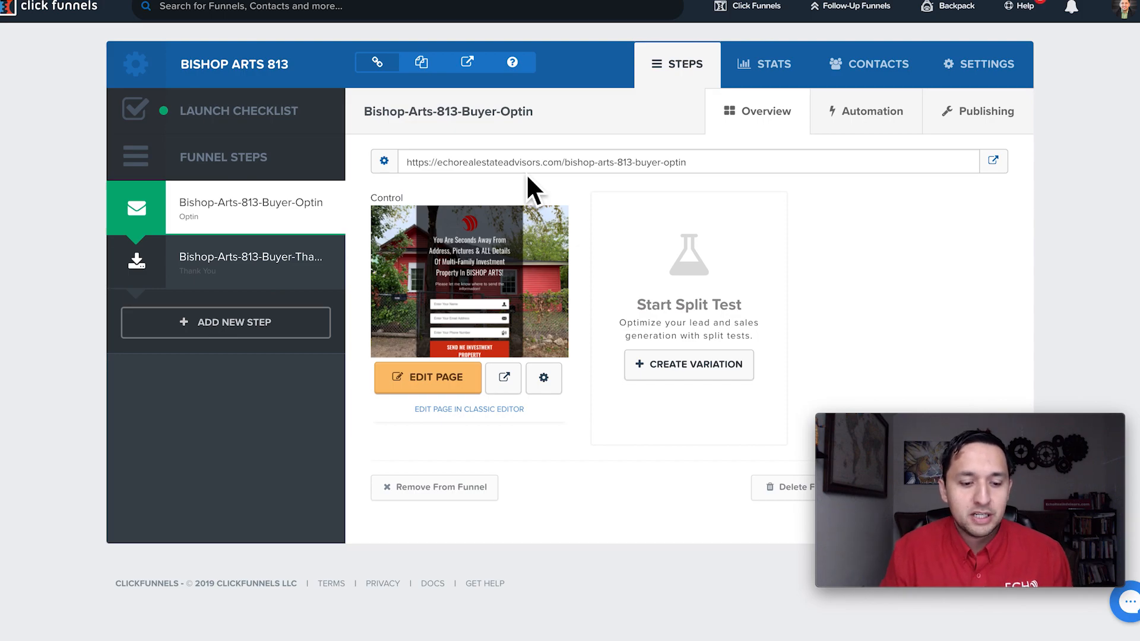
pyautogui.click(221, 261)
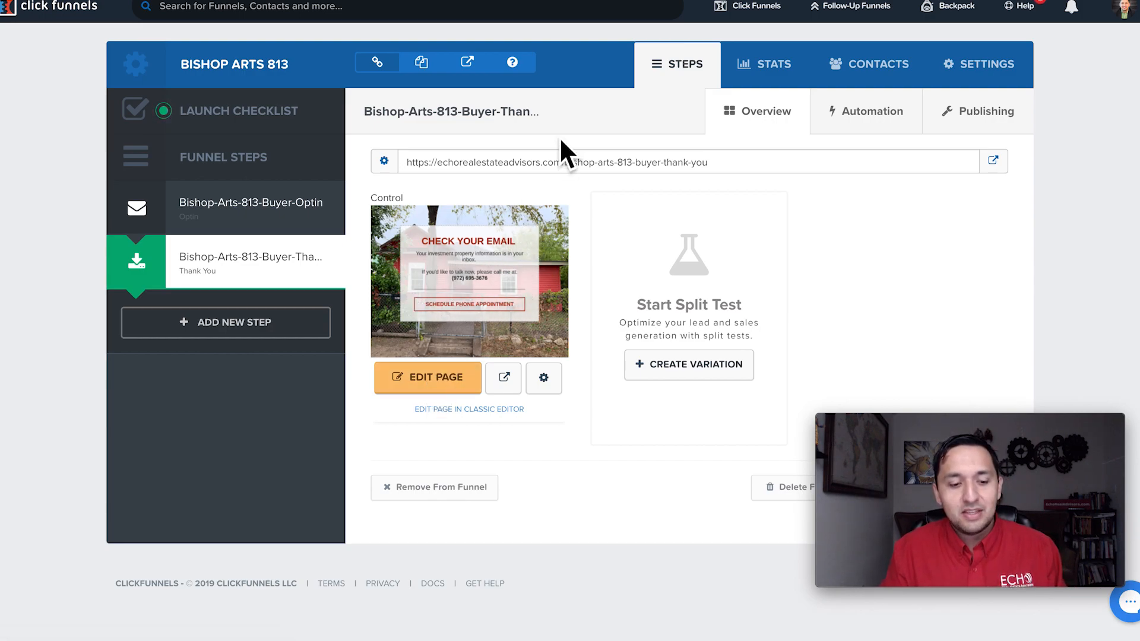
# Step: Copy the full URL of the Bishop Arts 813 buyer thank-you page
pyautogui.click(531, 166)
pyautogui.click(672, 172)
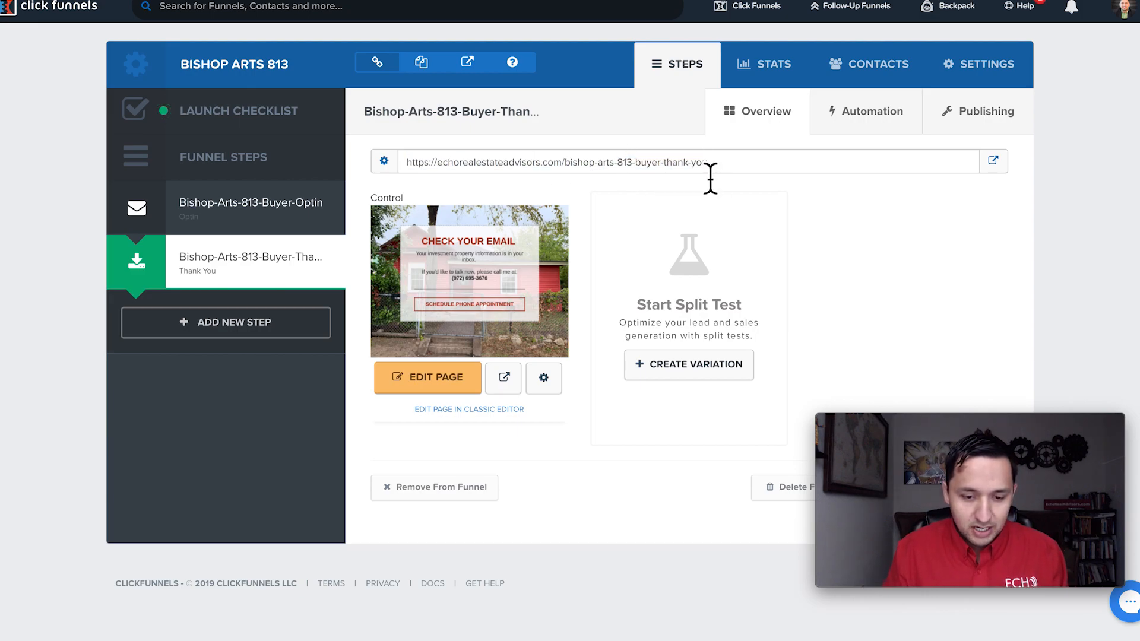
pyautogui.moveTo(709, 170); pyautogui.dragTo(404, 168)
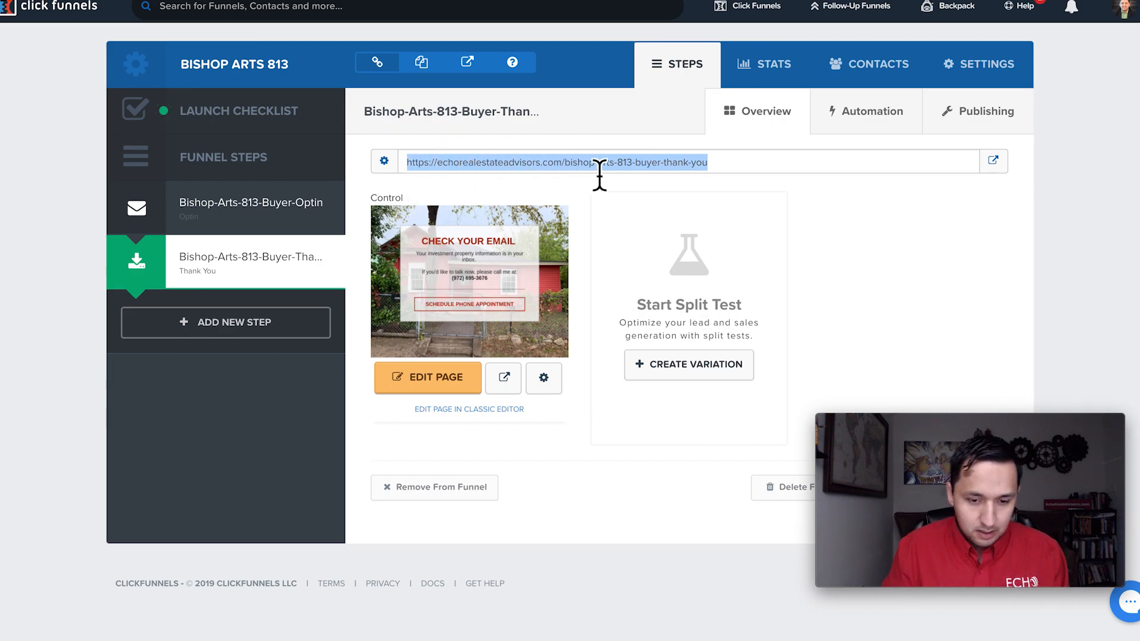
pyautogui.tripleClick(712, 177)
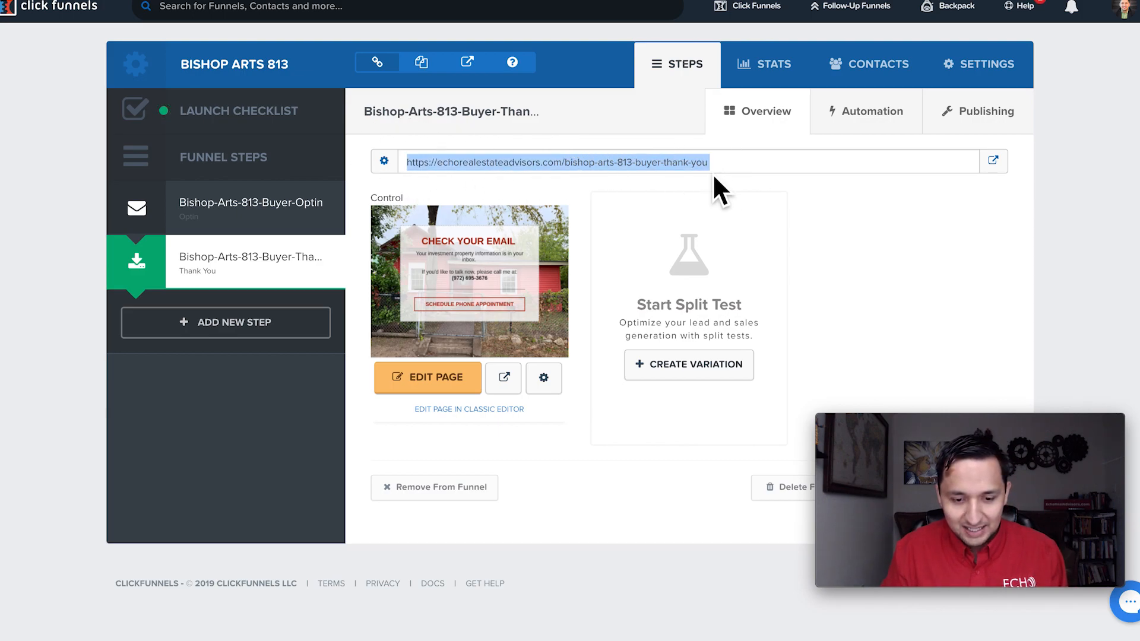
pyautogui.click(716, 167)
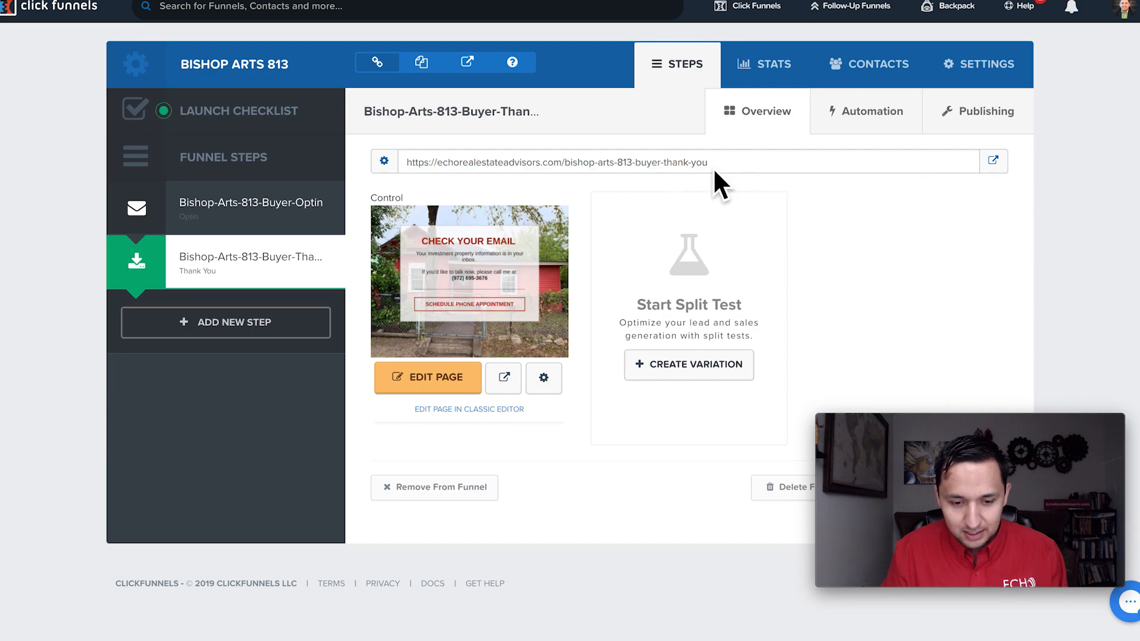
pyautogui.tripleClick(714, 168)
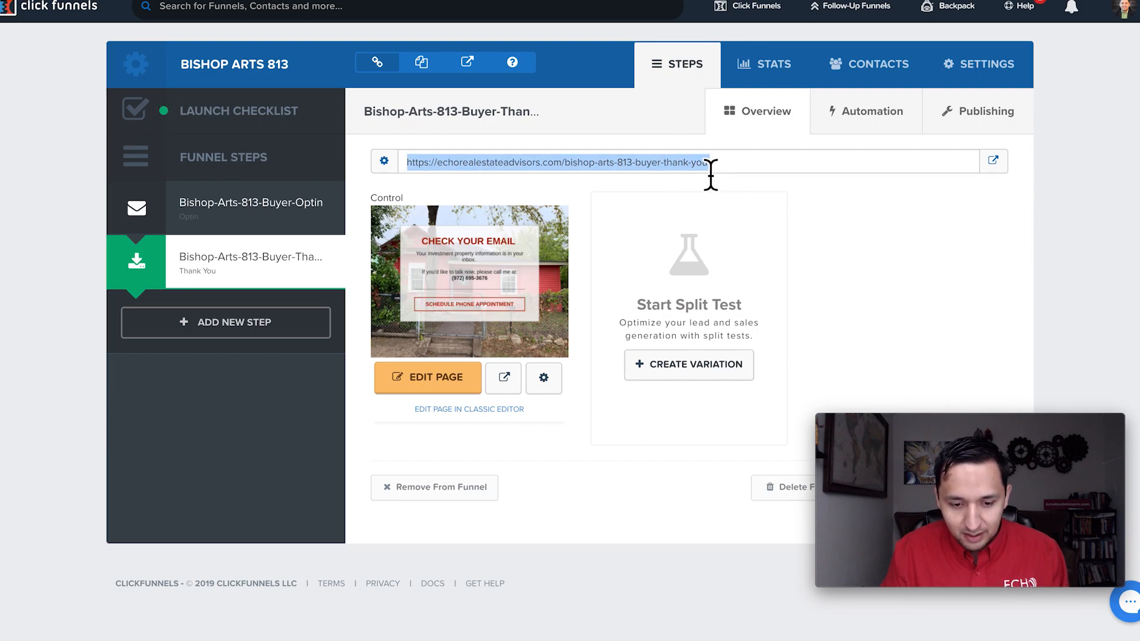
pyautogui.click(711, 172)
pyautogui.click(713, 173)
pyautogui.moveTo(713, 173); pyautogui.dragTo(410, 178)
pyautogui.hotkey('ctrl', 'c')
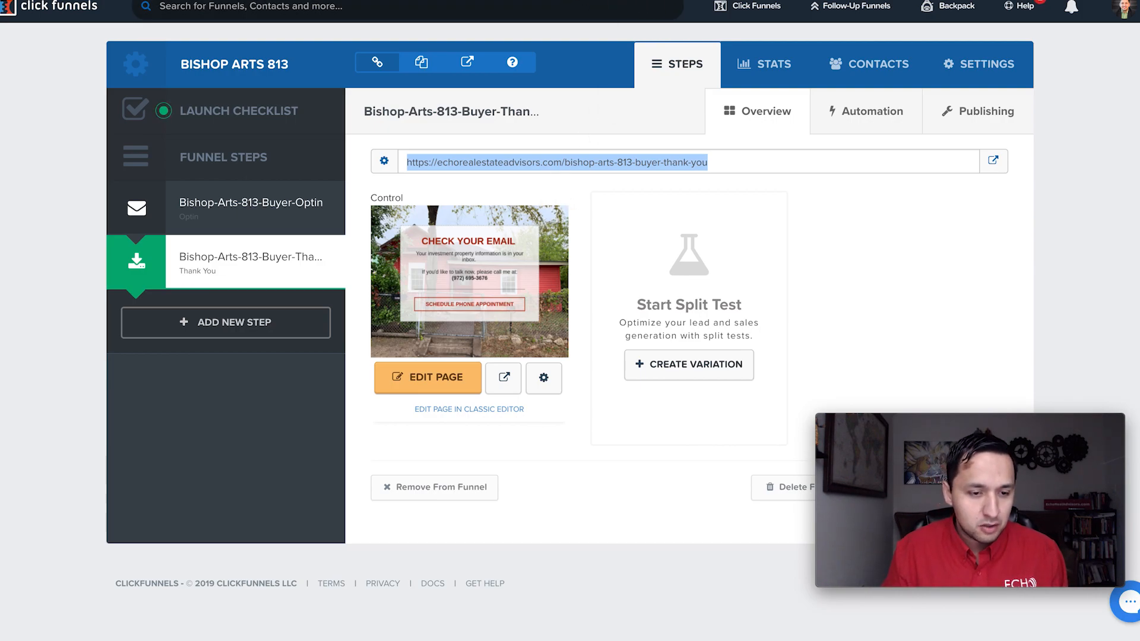
# Step: Return to Ads Manager and paste the copied thank-you page URL as the URL keyword of Rule 1
pyautogui.hotkey('ctrl', 'Tab')
pyautogui.hotkey('ctrl', 'shift', 'Tab')
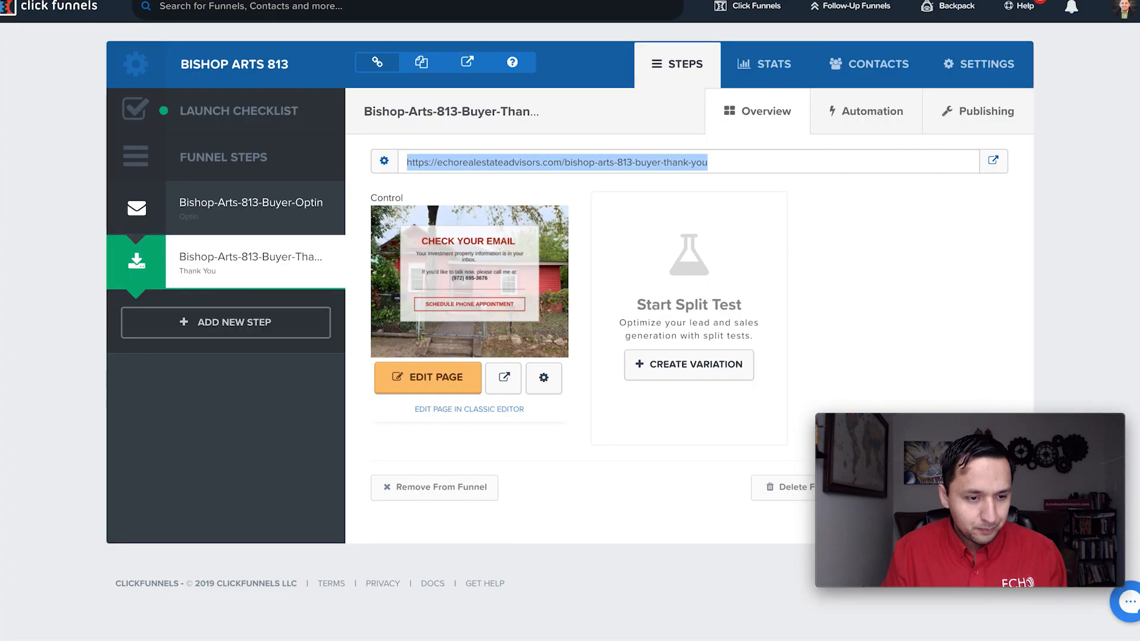
pyautogui.hotkey('ctrl', 'Tab')
pyautogui.click(600, 374)
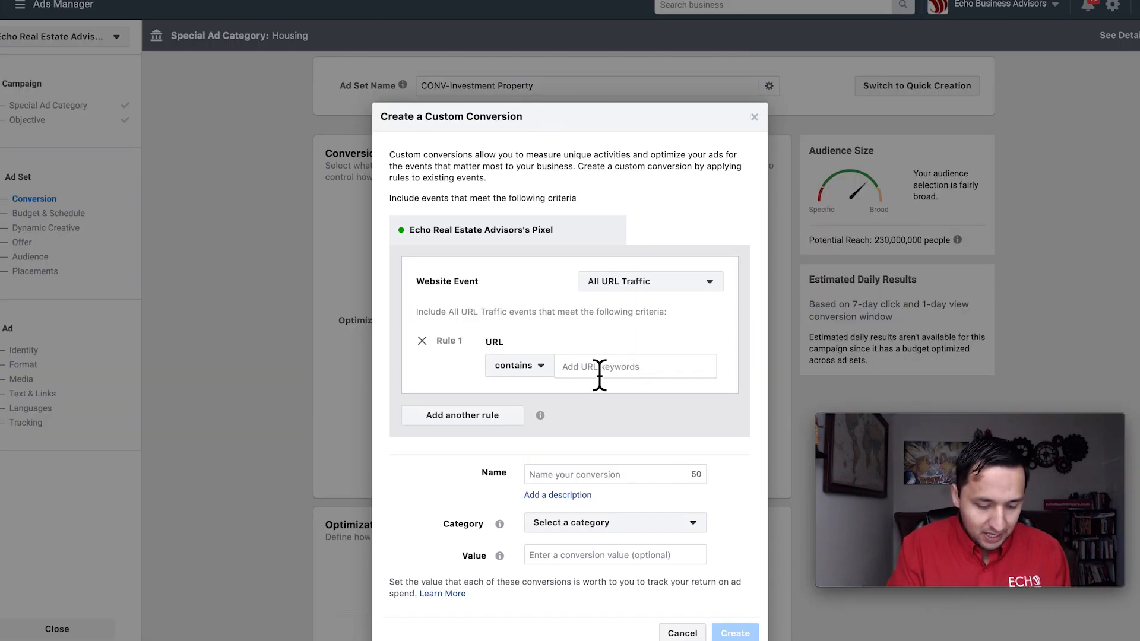
pyautogui.hotkey('ctrl', 'v')
pyautogui.hotkey('ctrl', 'shift', 'Tab')
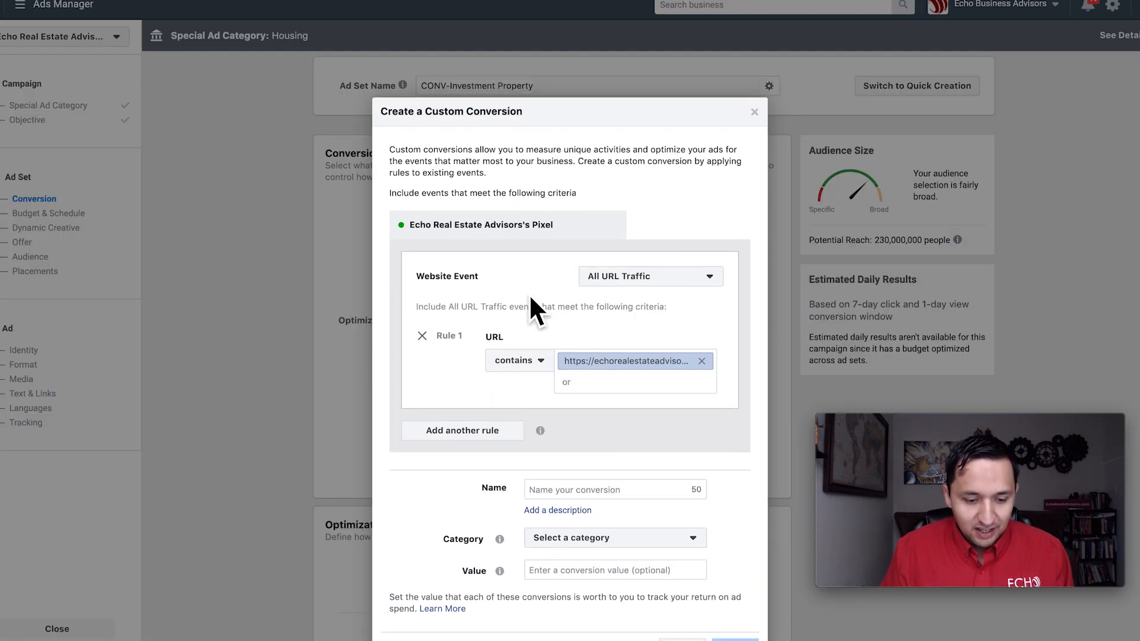
# Step: Review the match conditions available for the URL in Rule 1 of the custom conversion
pyautogui.scroll(-2, 529, 293)
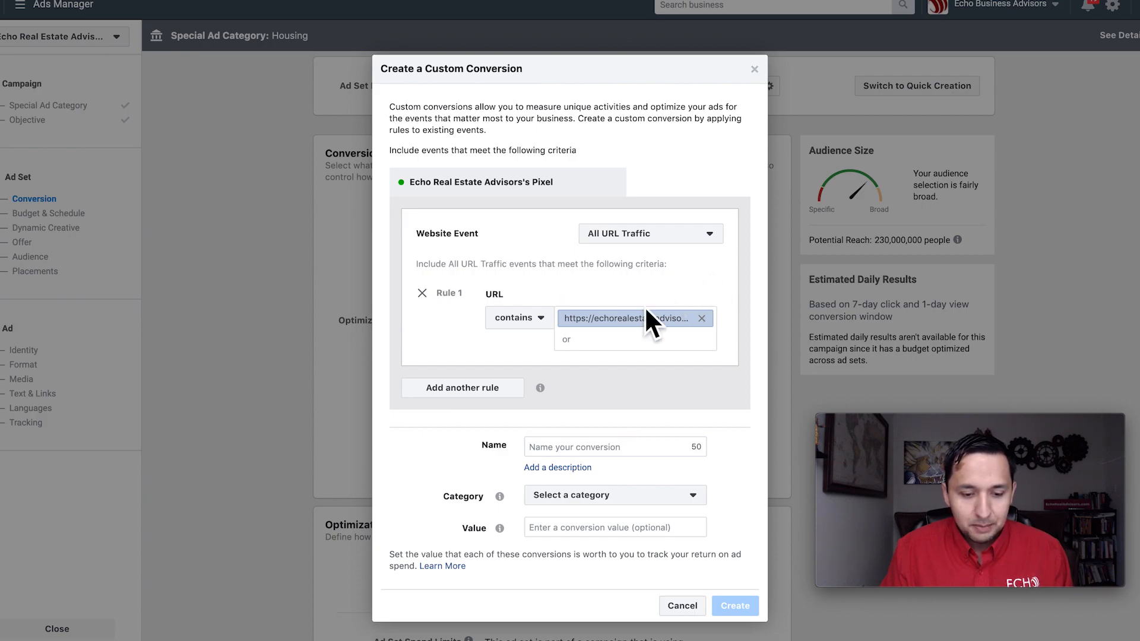
pyautogui.click(517, 320)
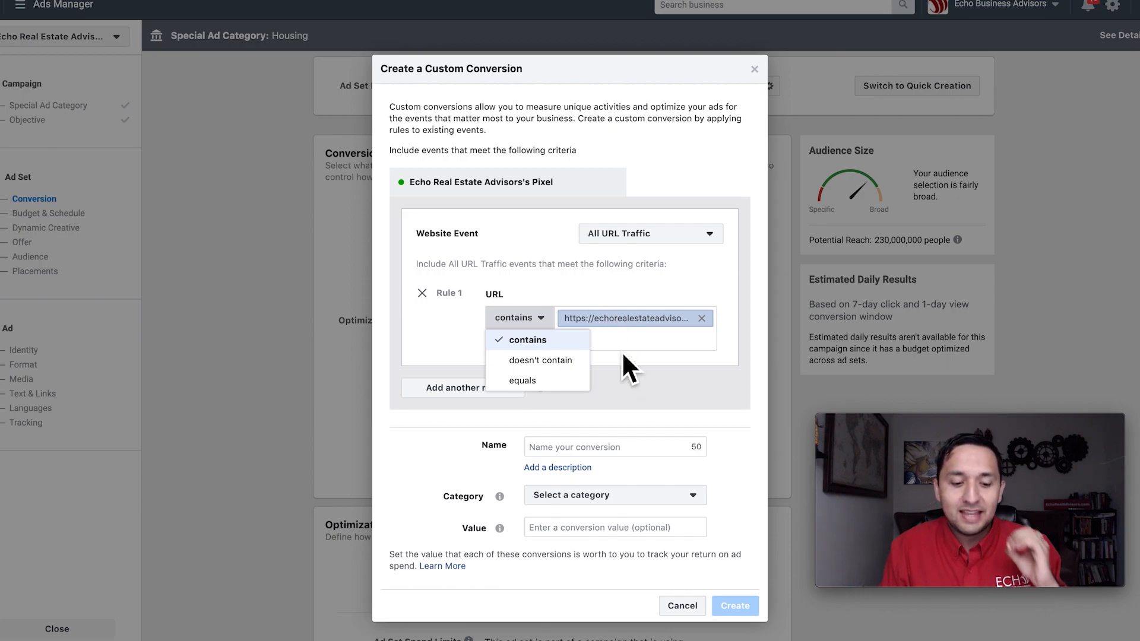
pyautogui.click(727, 388)
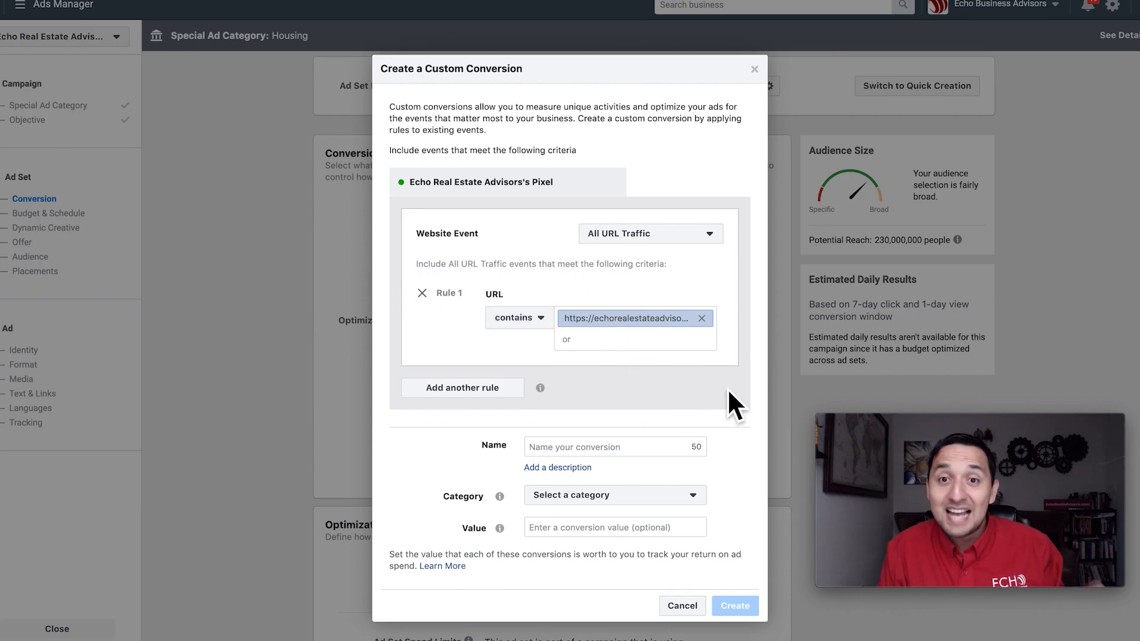
# Step: Name the custom conversion Bishop Arts 813 and set its category to Lead
pyautogui.click(623, 446)
pyautogui.write('Bis')
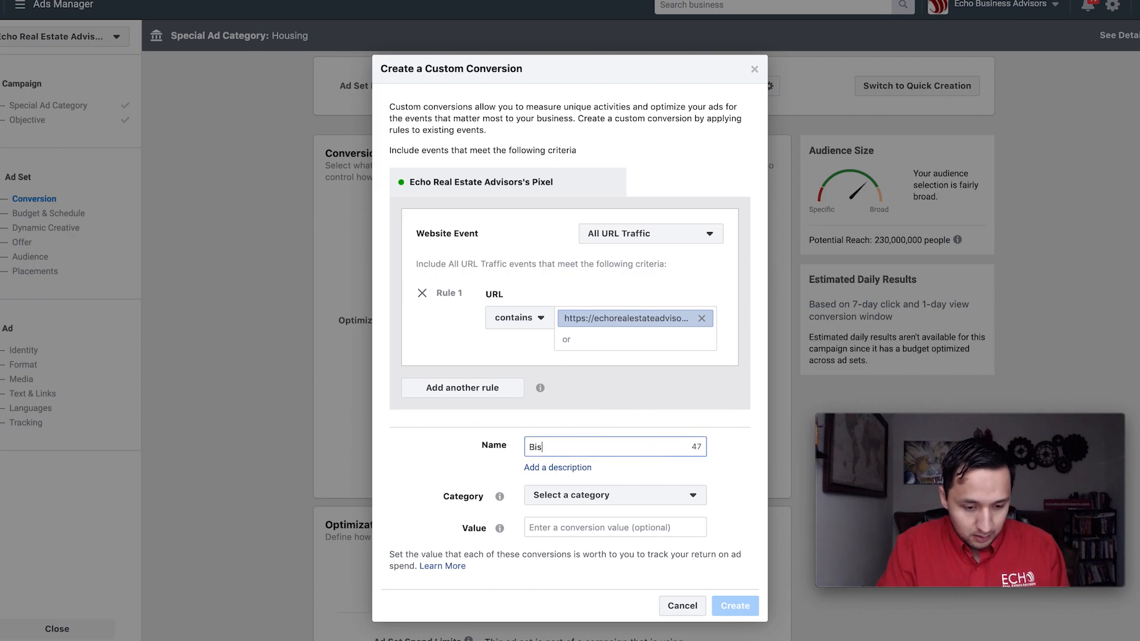
pyautogui.write('hop Ar')
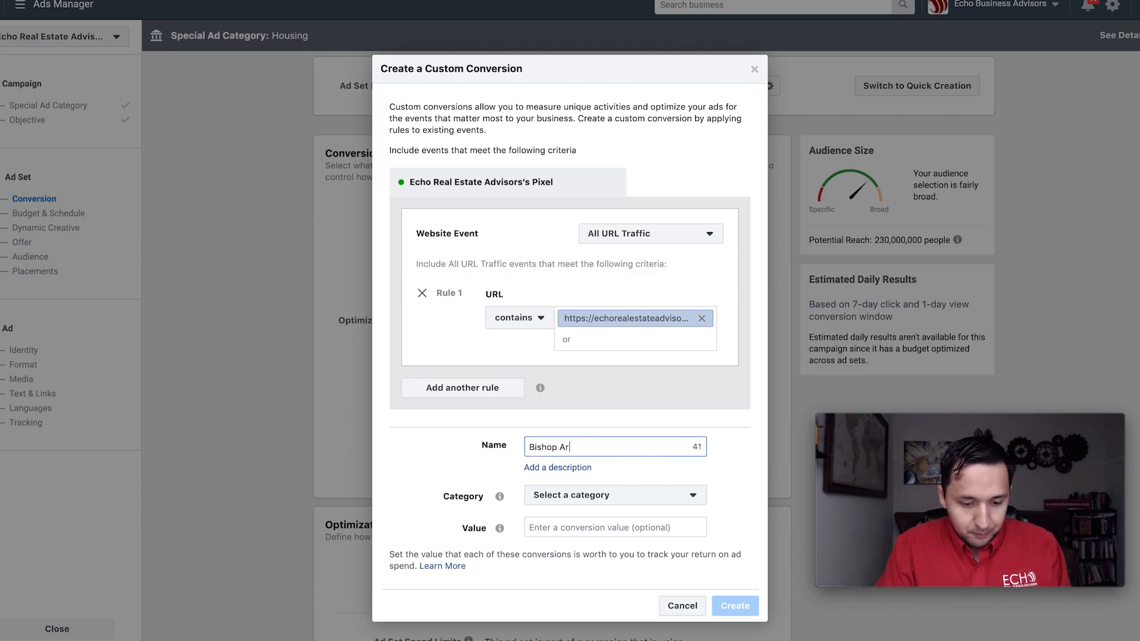
pyautogui.write('ts 813')
pyautogui.click(432, 497)
pyautogui.click(621, 503)
pyautogui.scroll(-5, 629, 415)
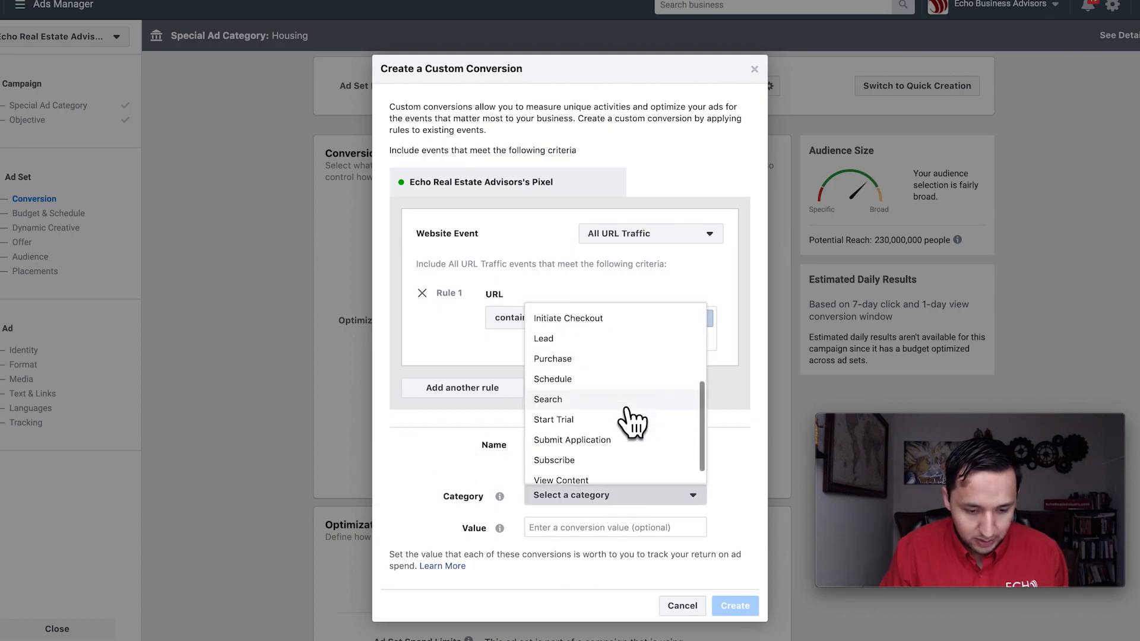
pyautogui.scroll(2, 593, 404)
pyautogui.click(580, 389)
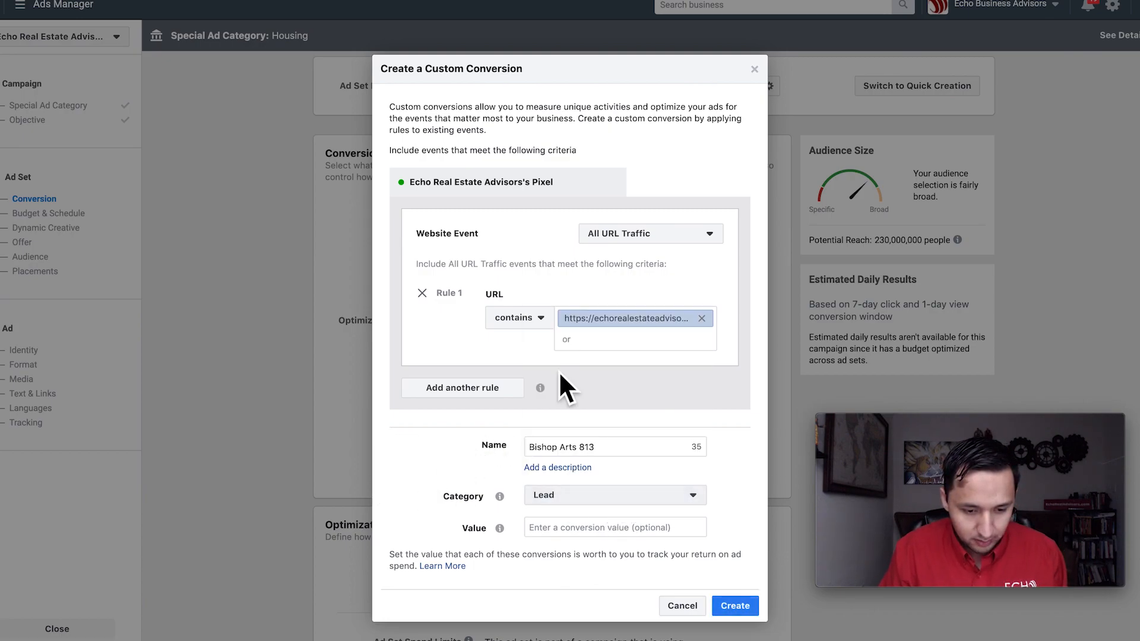
# Step: Give the custom conversion a value of $1.00, create it and close the finished dialog
pyautogui.click(618, 536)
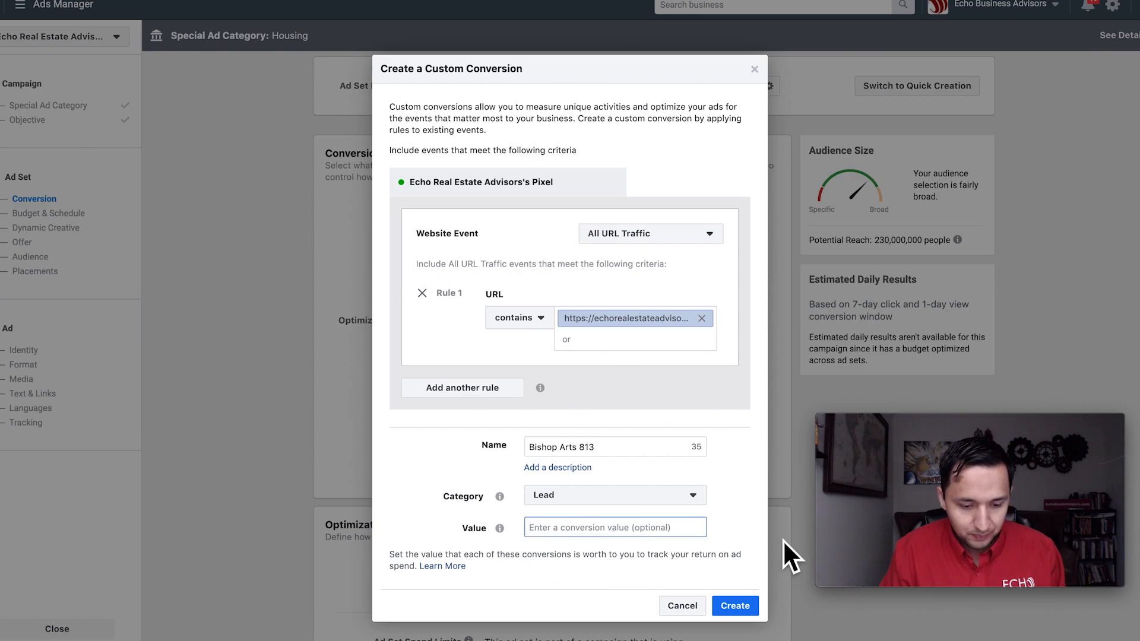
pyautogui.write('1')
pyautogui.click(734, 547)
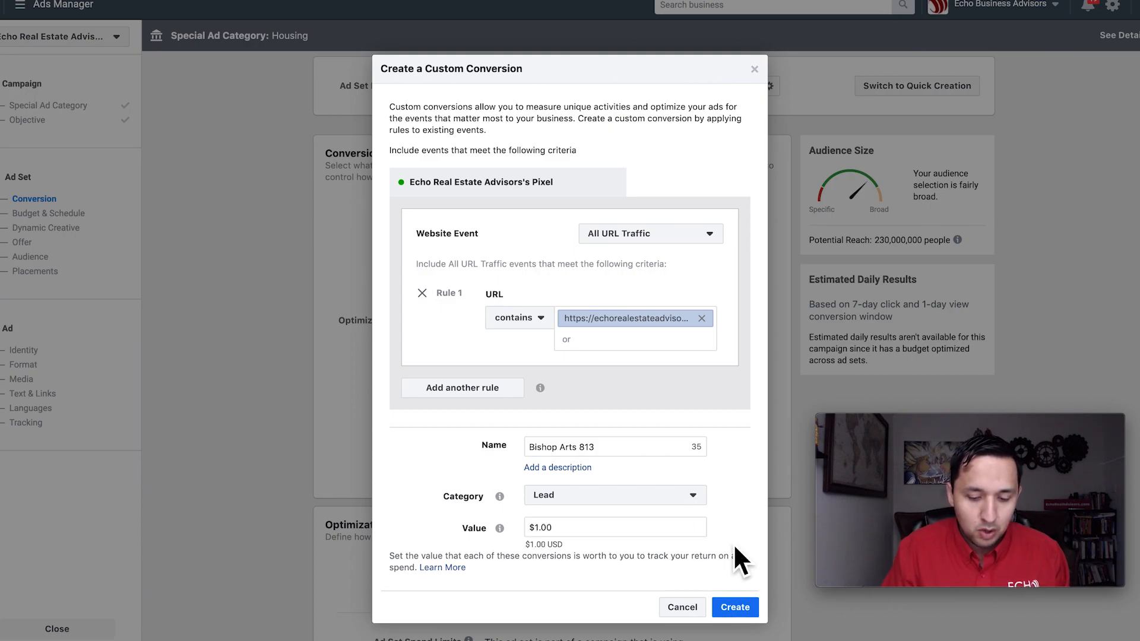
pyautogui.click(736, 607)
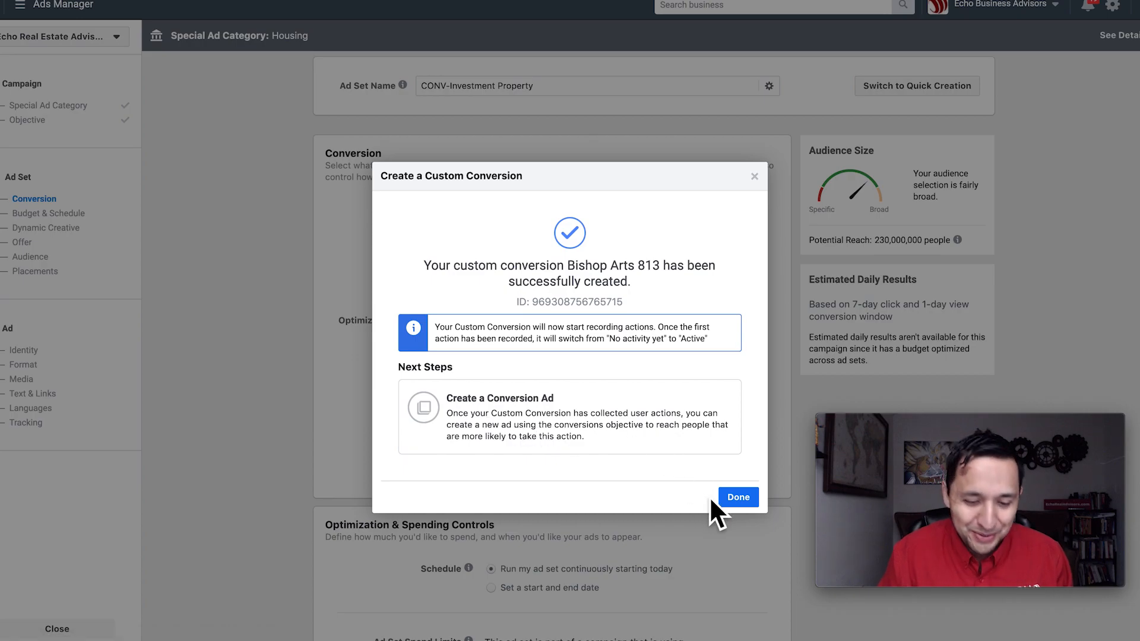
pyautogui.click(741, 497)
# Step: Find the Bishop Arts 813 custom conversion and select it as the ad set's conversion event
pyautogui.click(598, 376)
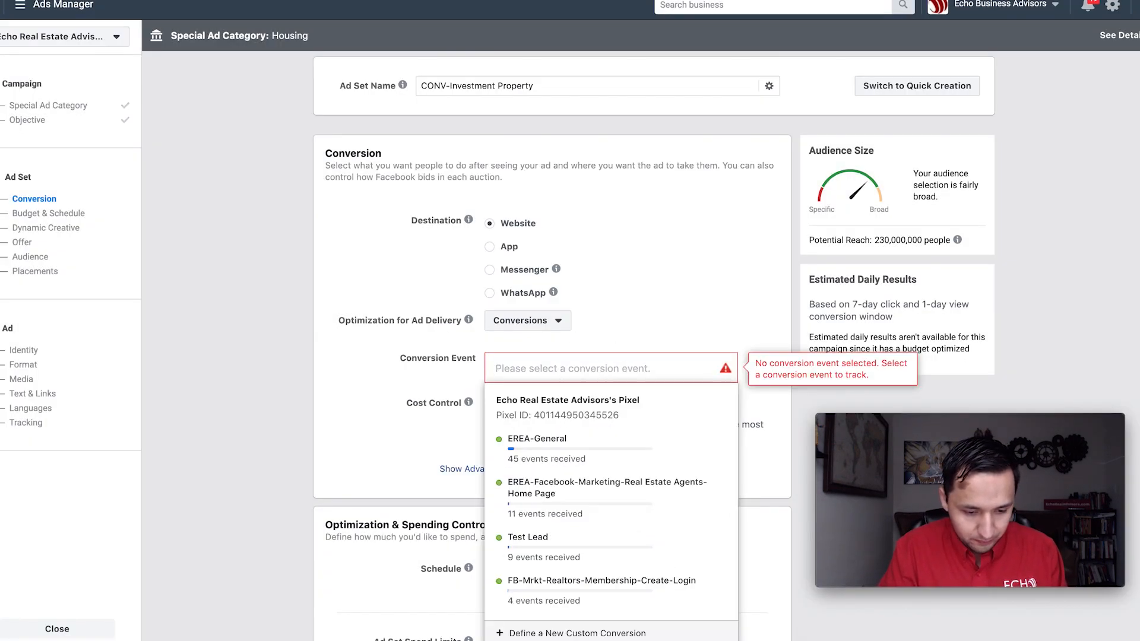
pyautogui.write('Bishop')
pyautogui.click(555, 439)
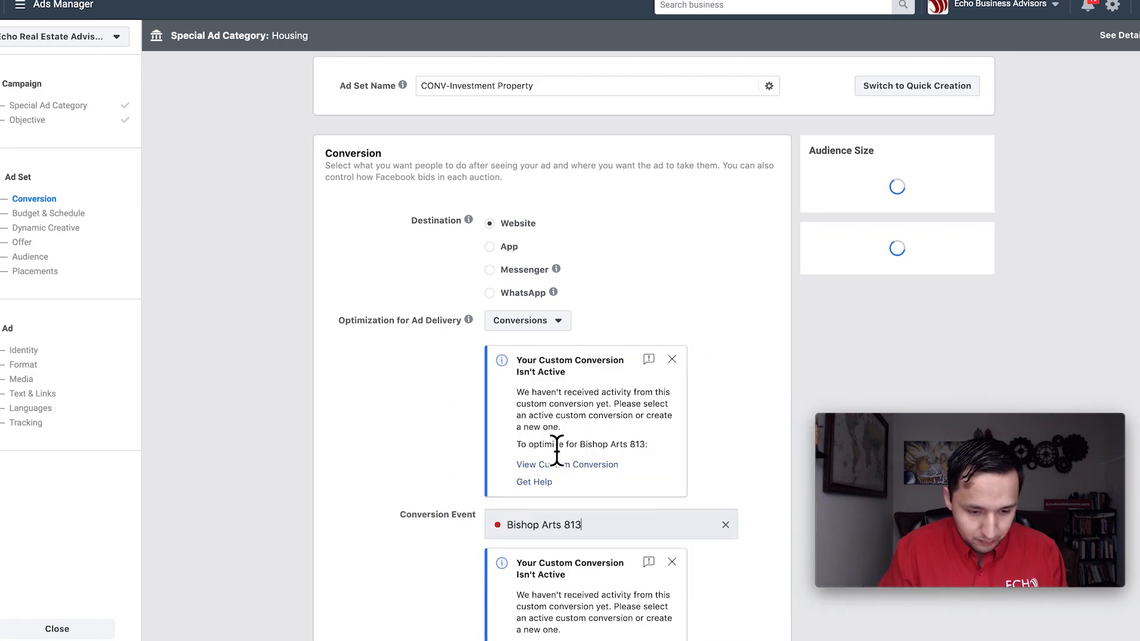
pyautogui.scroll(-1, 384, 450)
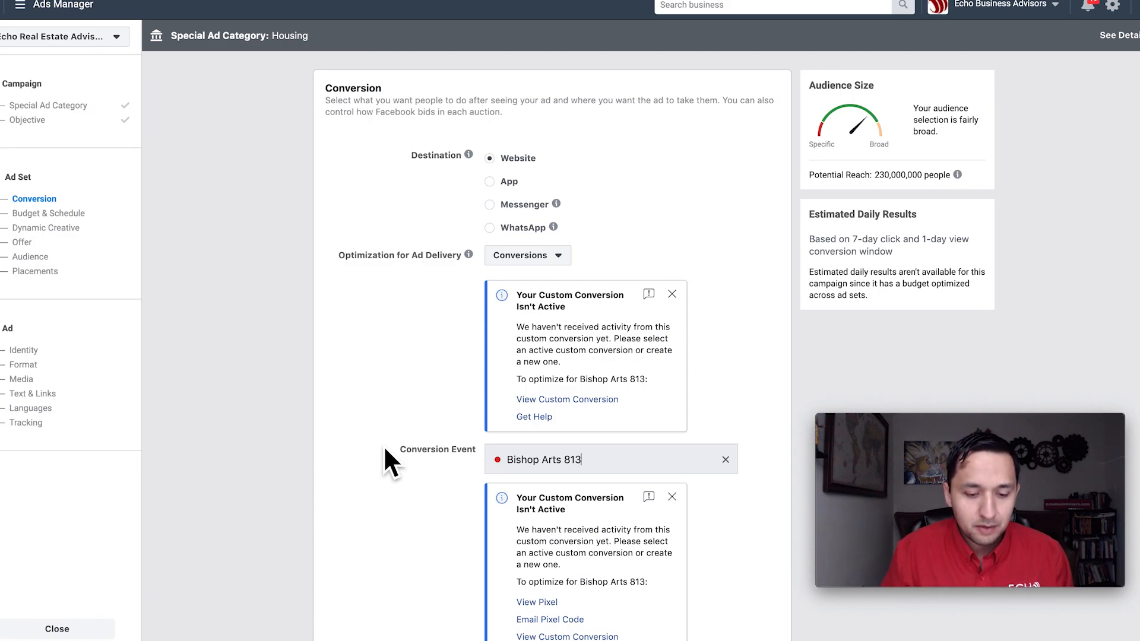
# Step: Load the copied Bishop Arts 813 buyer thank-you page URL in an incognito browser window
pyautogui.scroll(-2, 384, 448)
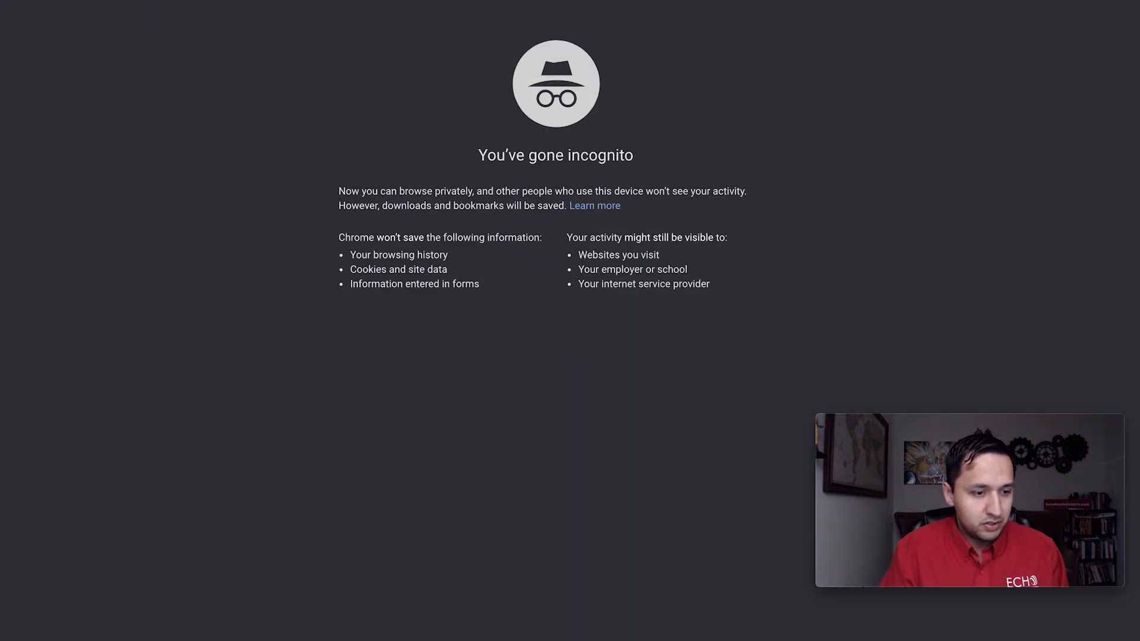
pyautogui.press('super+v')
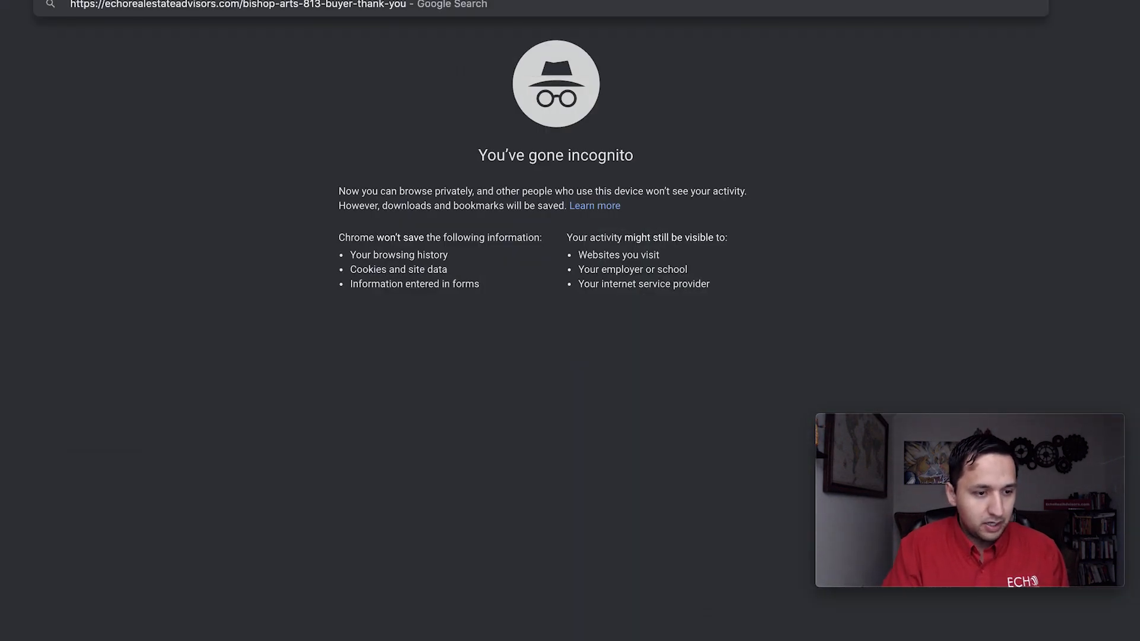
pyautogui.press('Return')
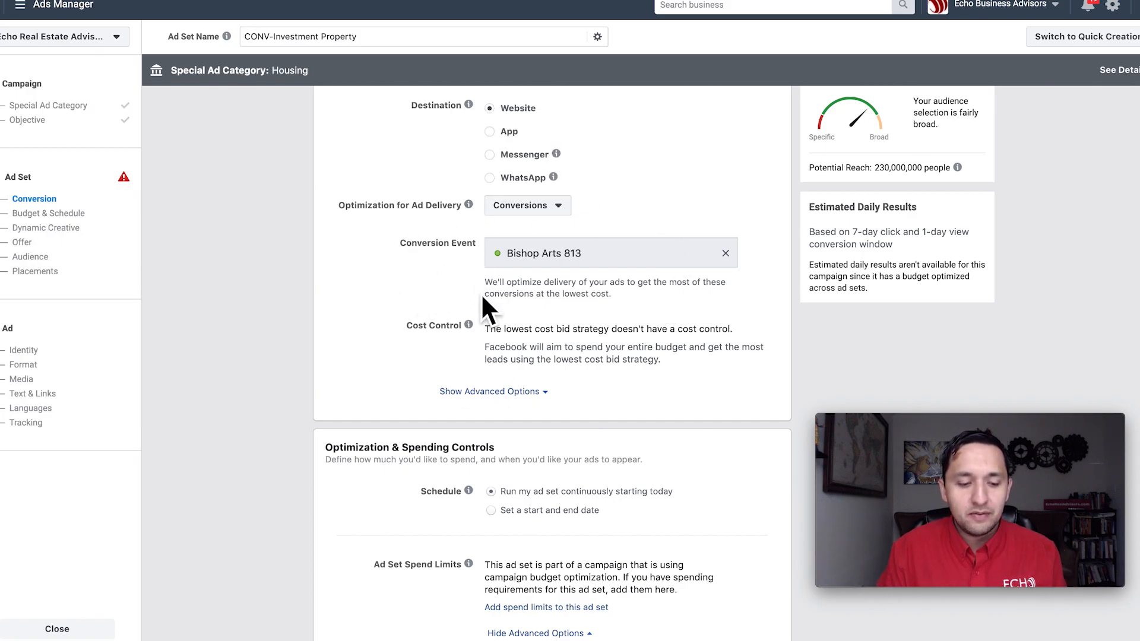
pyautogui.click(44, 8)
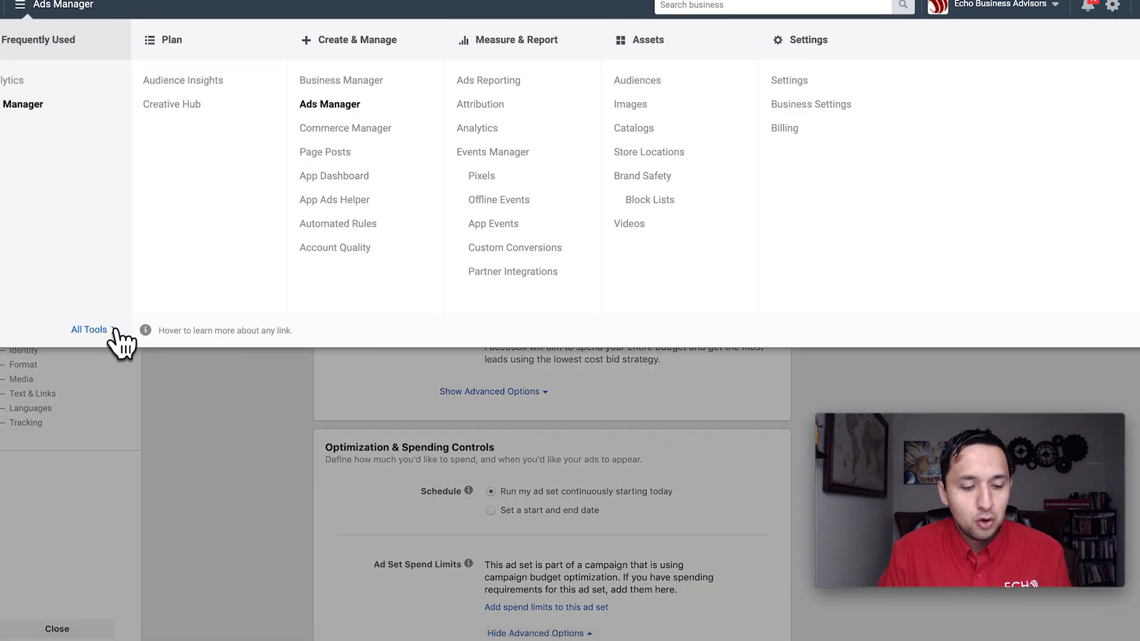
pyautogui.click(291, 415)
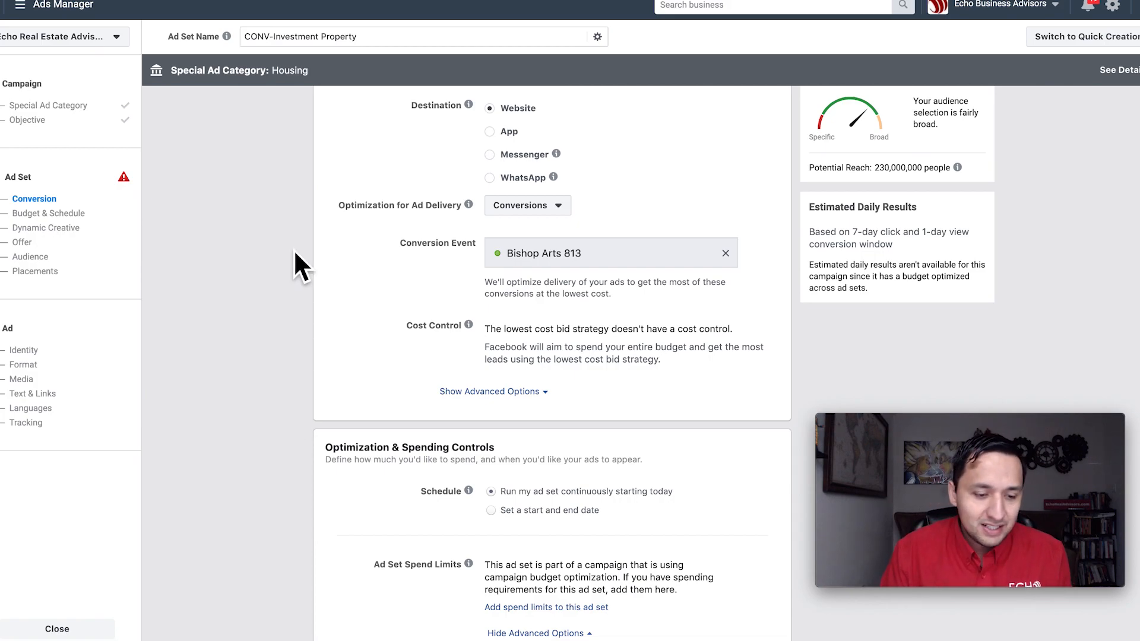
pyautogui.scroll(-1, 295, 253)
pyautogui.scroll(1, 295, 252)
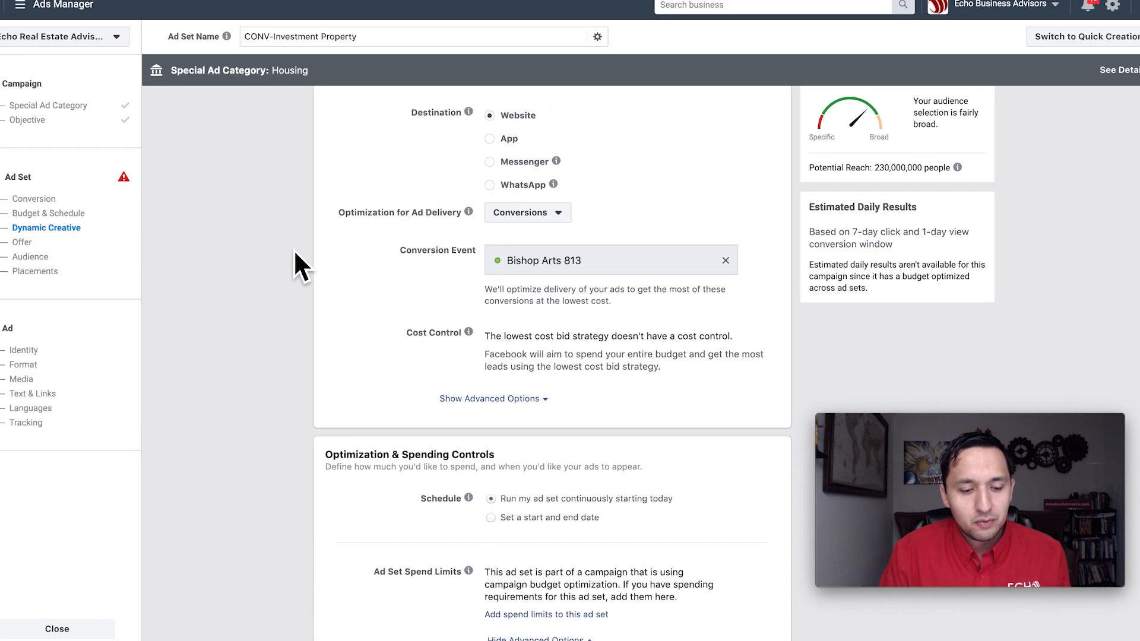
pyautogui.click(26, 6)
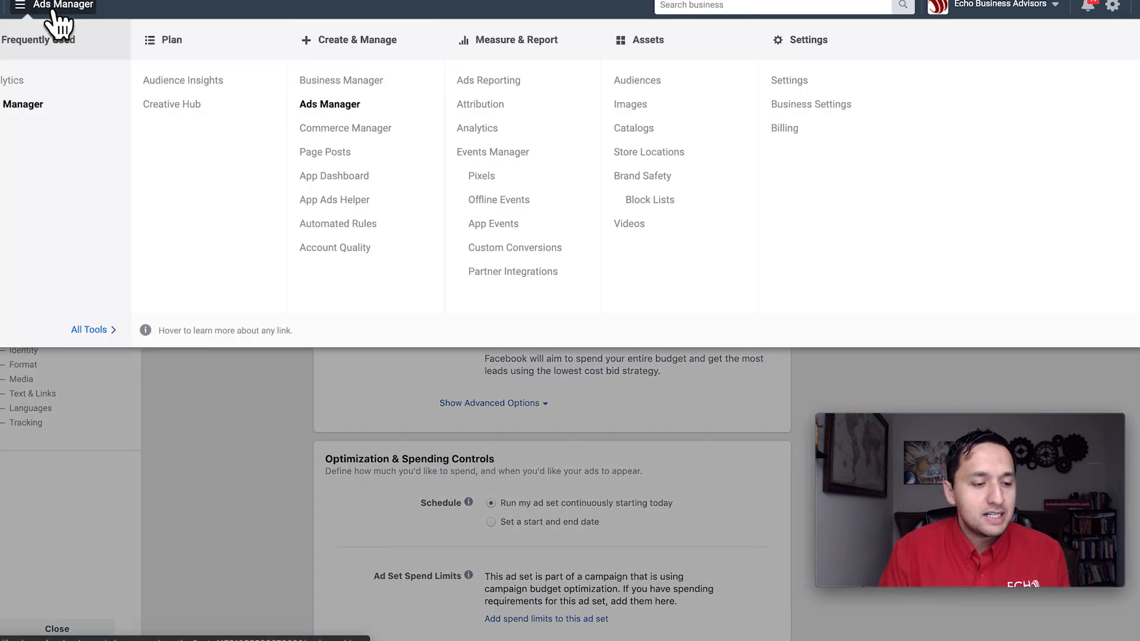
pyautogui.click(247, 426)
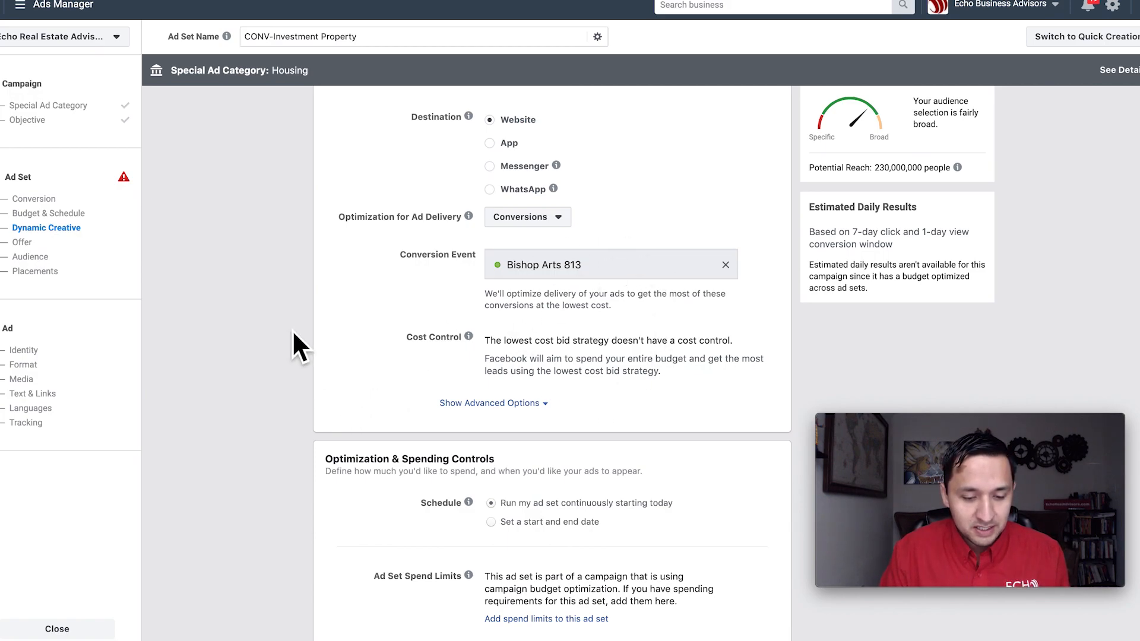
# Step: Change the audience location from the whole United States to the city of Dallas, Texas
pyautogui.scroll(-3, 292, 344)
pyautogui.scroll(-5, 294, 335)
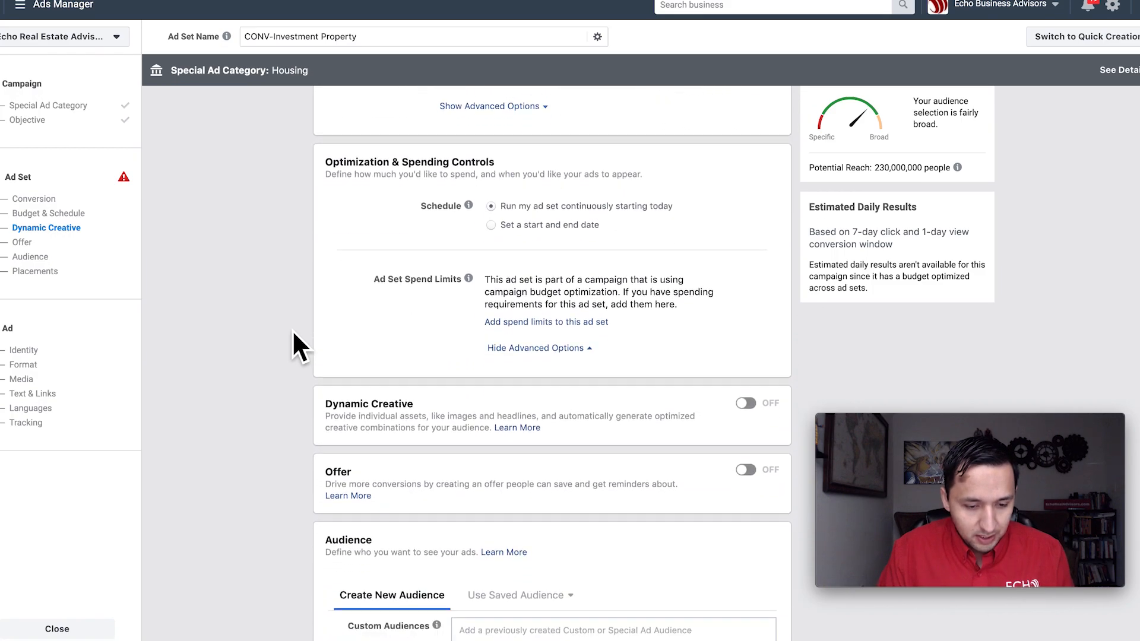
pyautogui.scroll(-4, 293, 333)
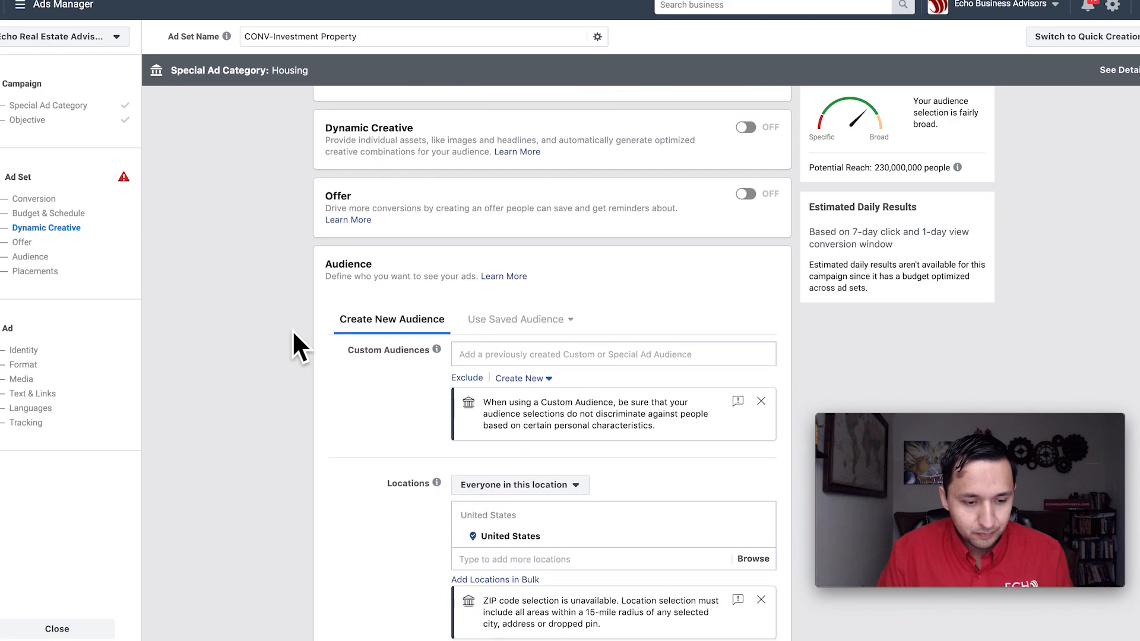
pyautogui.scroll(-1, 292, 344)
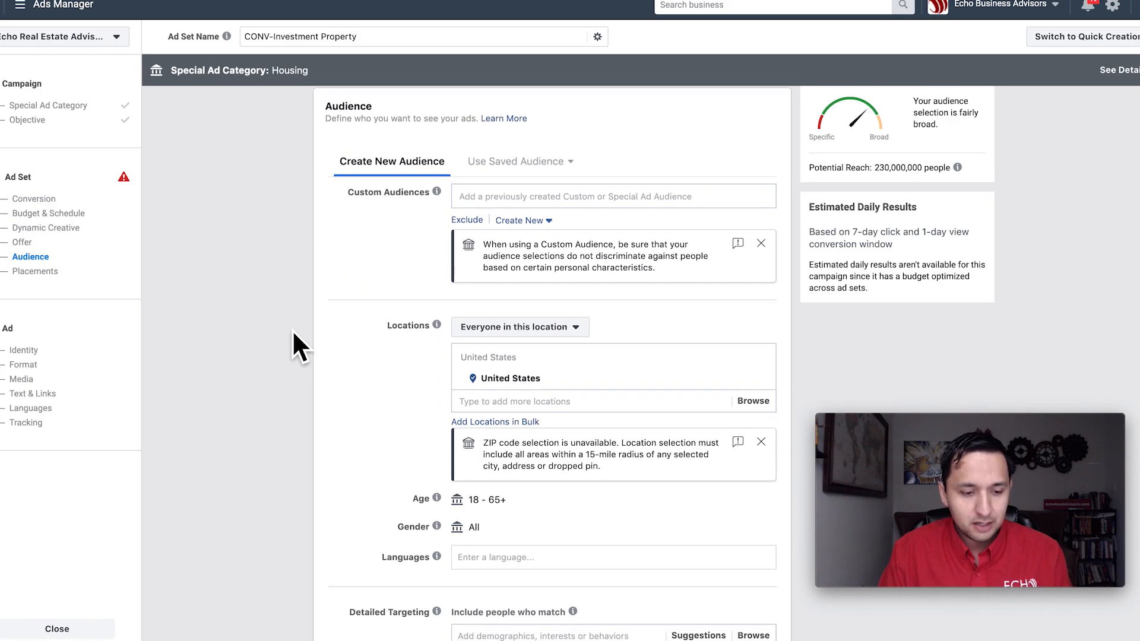
pyautogui.click(502, 407)
pyautogui.write('dallas')
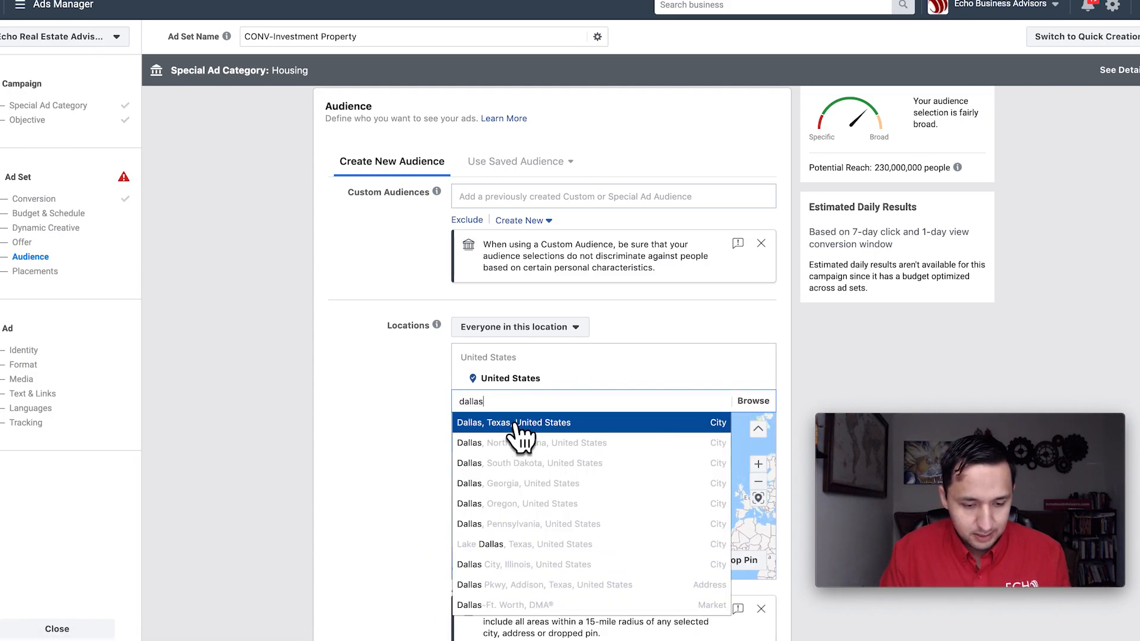
pyautogui.click(512, 424)
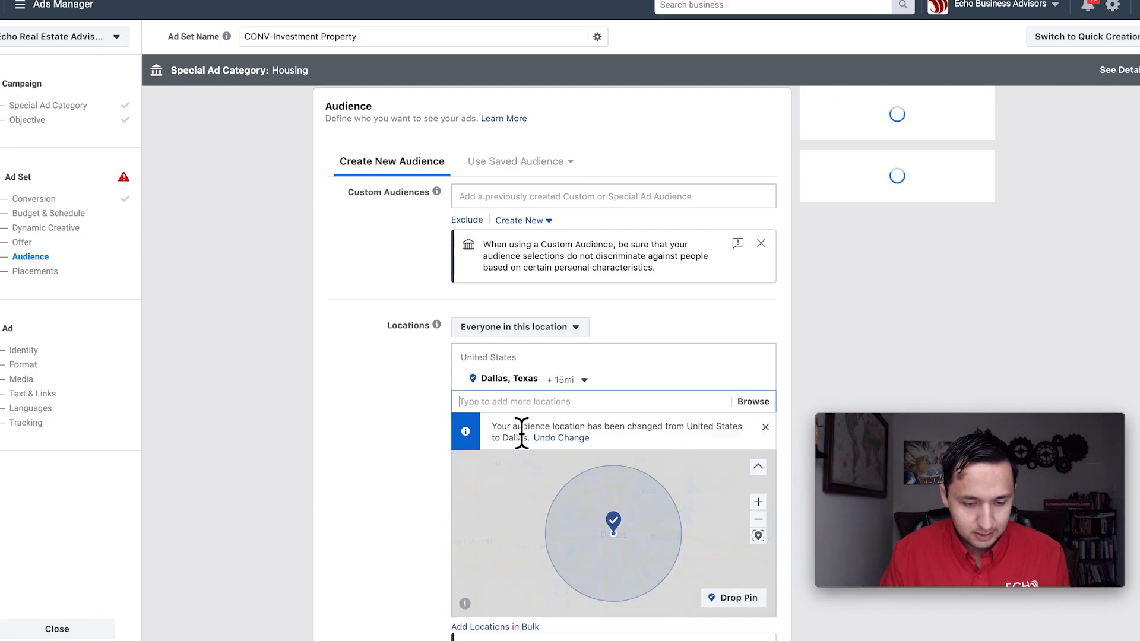
pyautogui.scroll(-1, 346, 396)
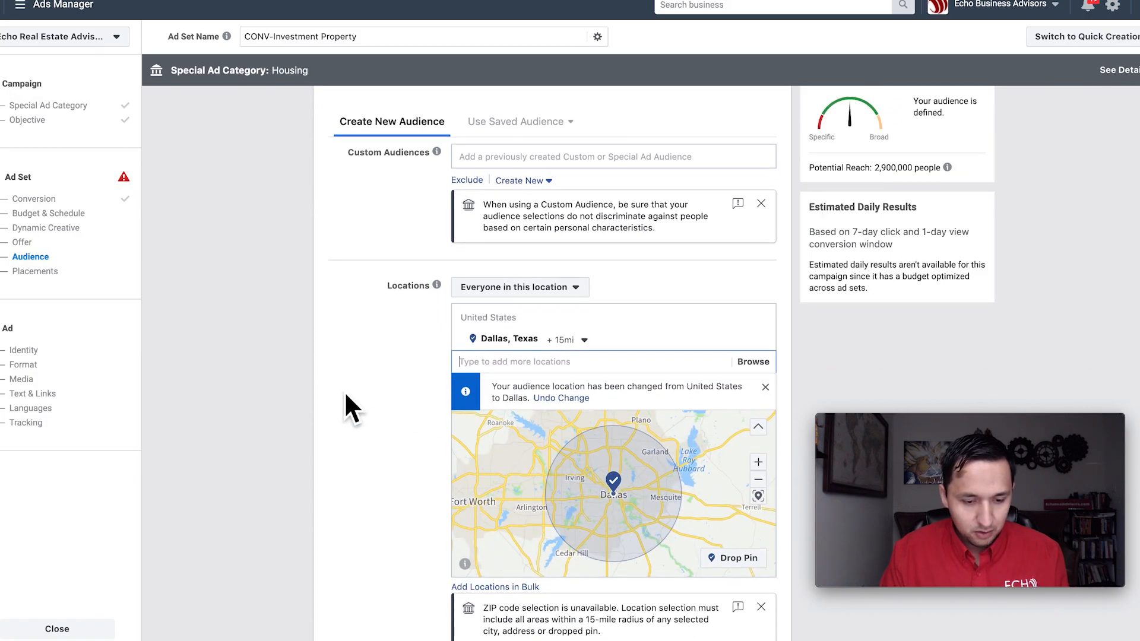
# Step: Add the First-time buyer interest to the audience's detailed targeting
pyautogui.scroll(15, 344, 390)
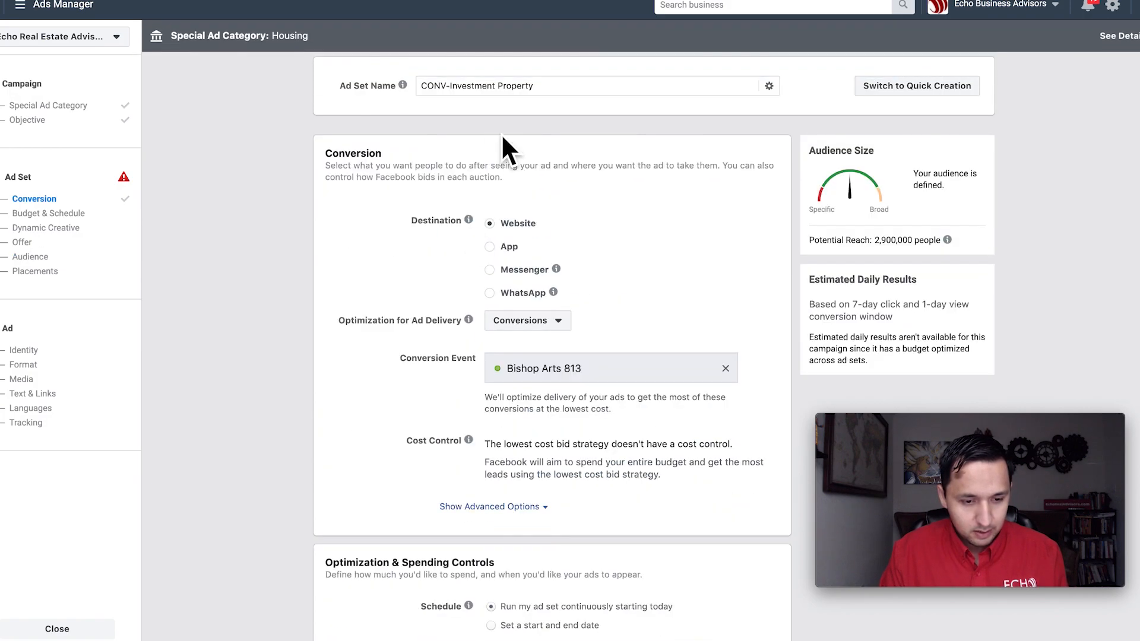
pyautogui.scroll(-15, 486, 131)
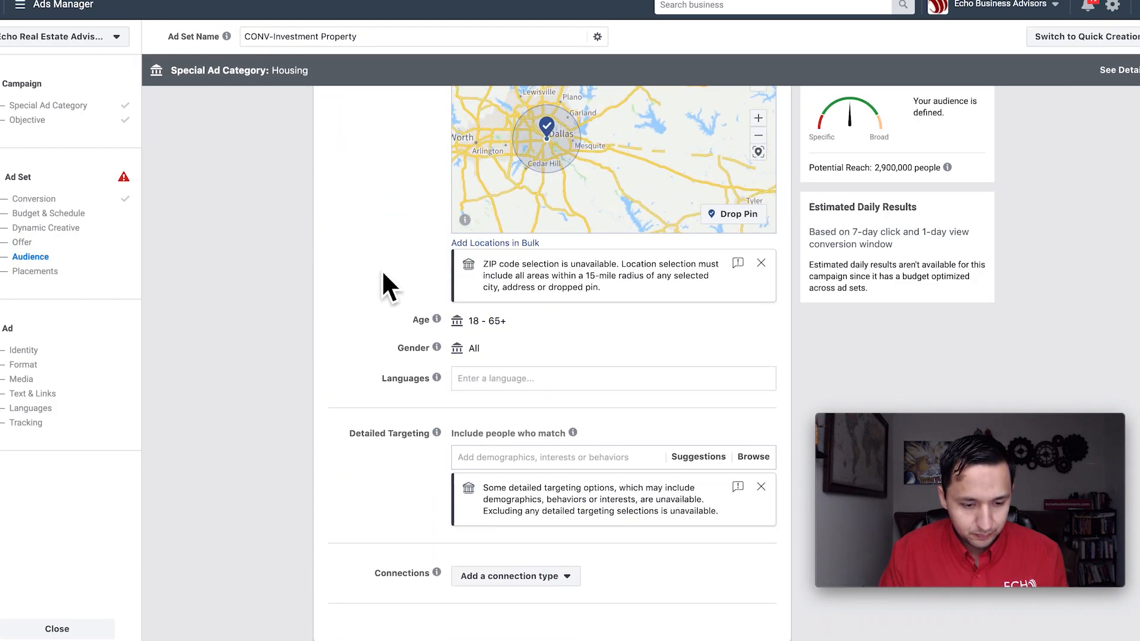
pyautogui.click(498, 466)
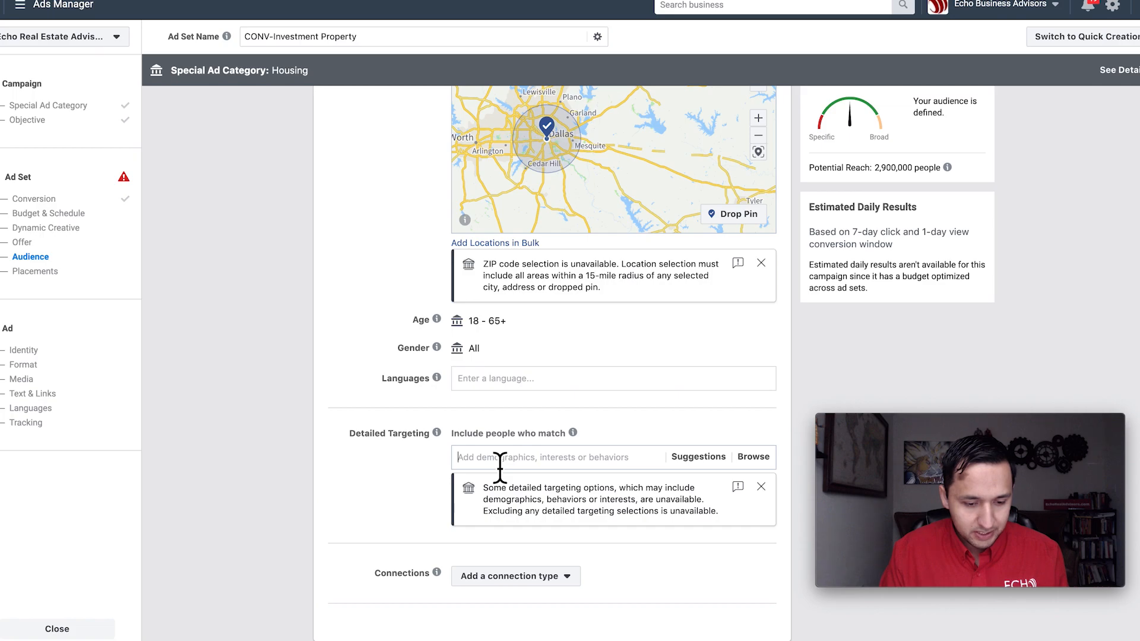
pyautogui.scroll(-2, 366, 497)
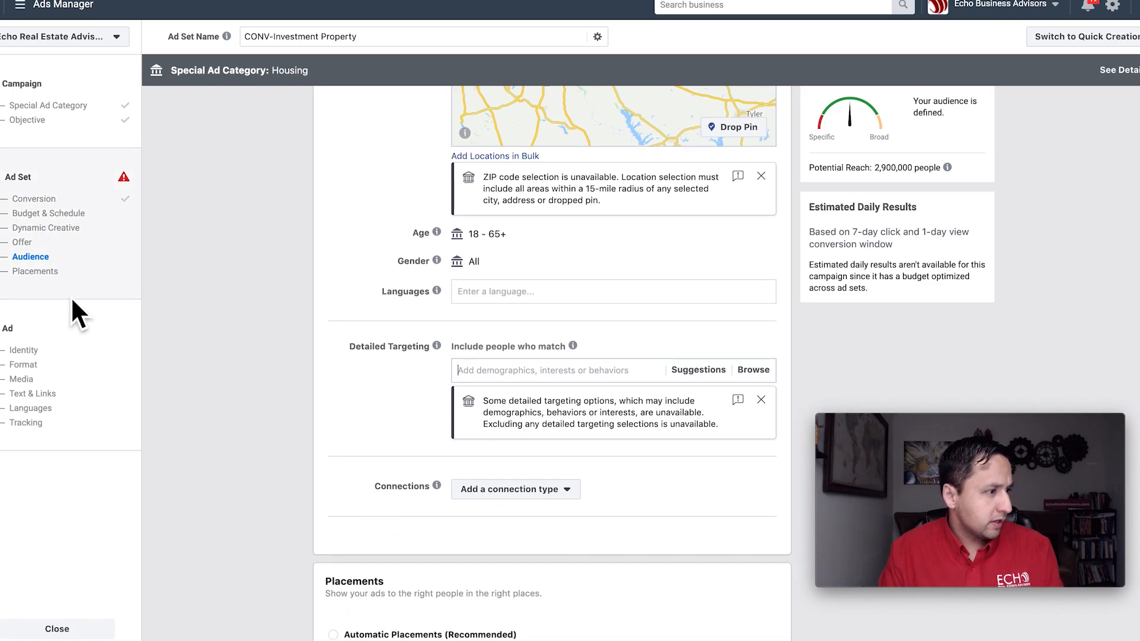
pyautogui.write('first')
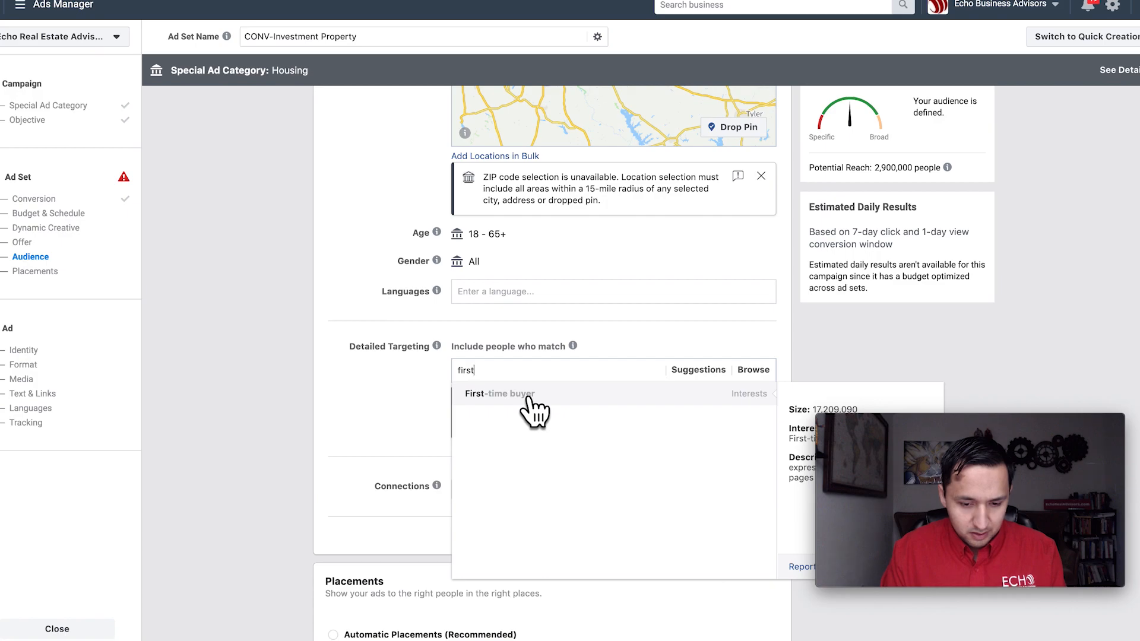
pyautogui.click(530, 397)
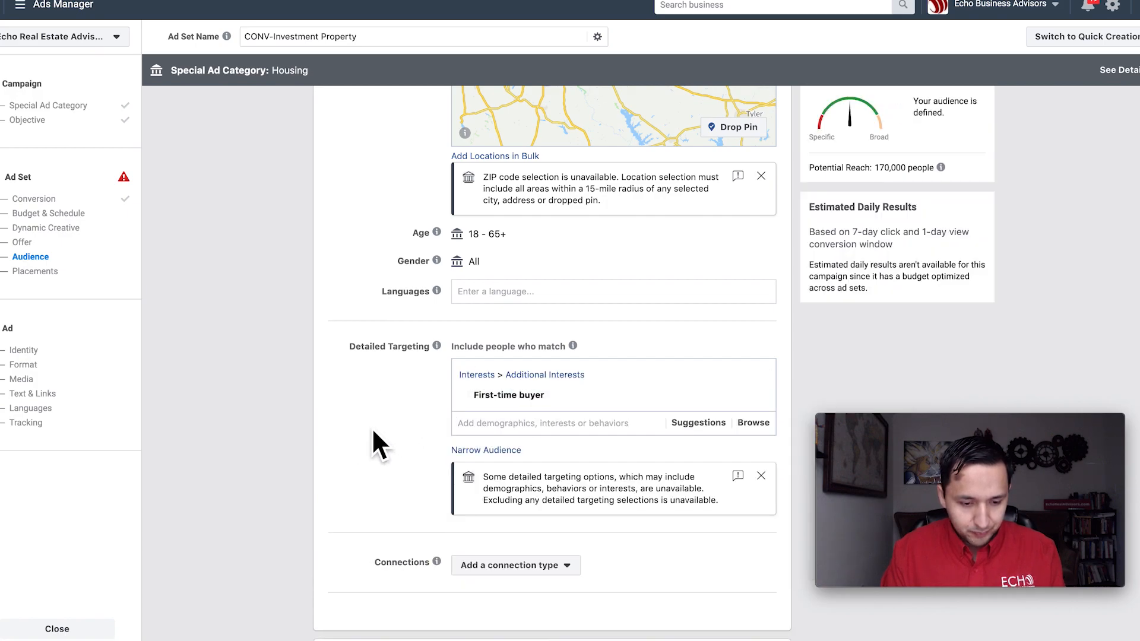
# Step: Extend the ad set name to CONV-Dal 15mi-Investment Property
pyautogui.scroll(1, 374, 442)
pyautogui.scroll(15, 372, 442)
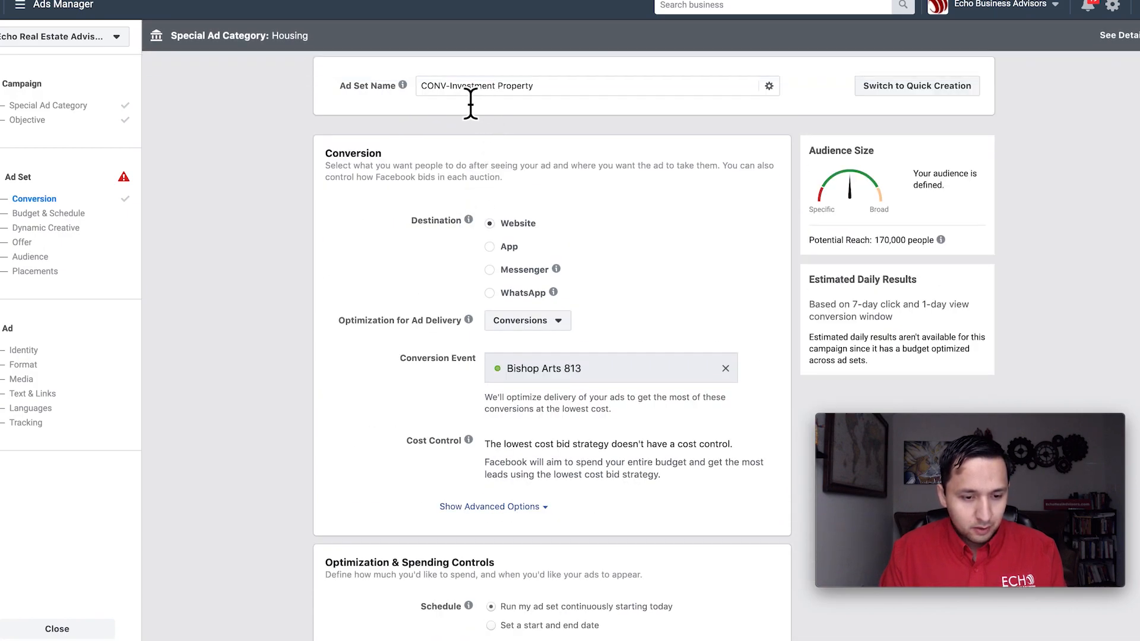
pyautogui.write('Dal 15mi-')
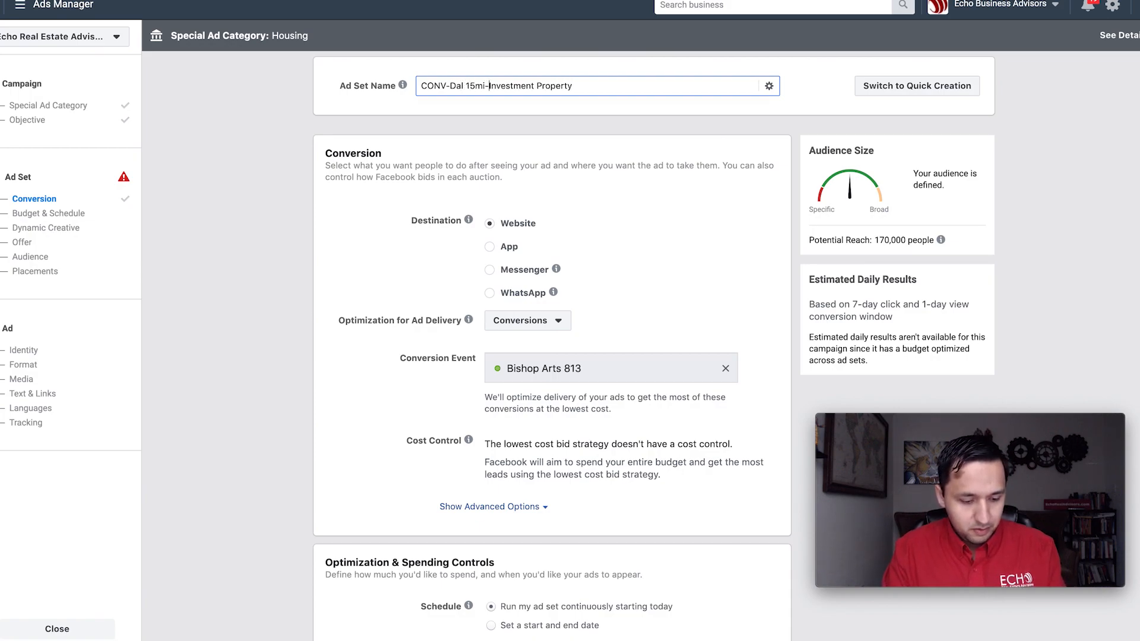
# Step: Insert FirstTimeBuyer into the ad set name so it reads CONV-Dal 15mi-FirstTimeBuyer-Investment Property
pyautogui.write('First')
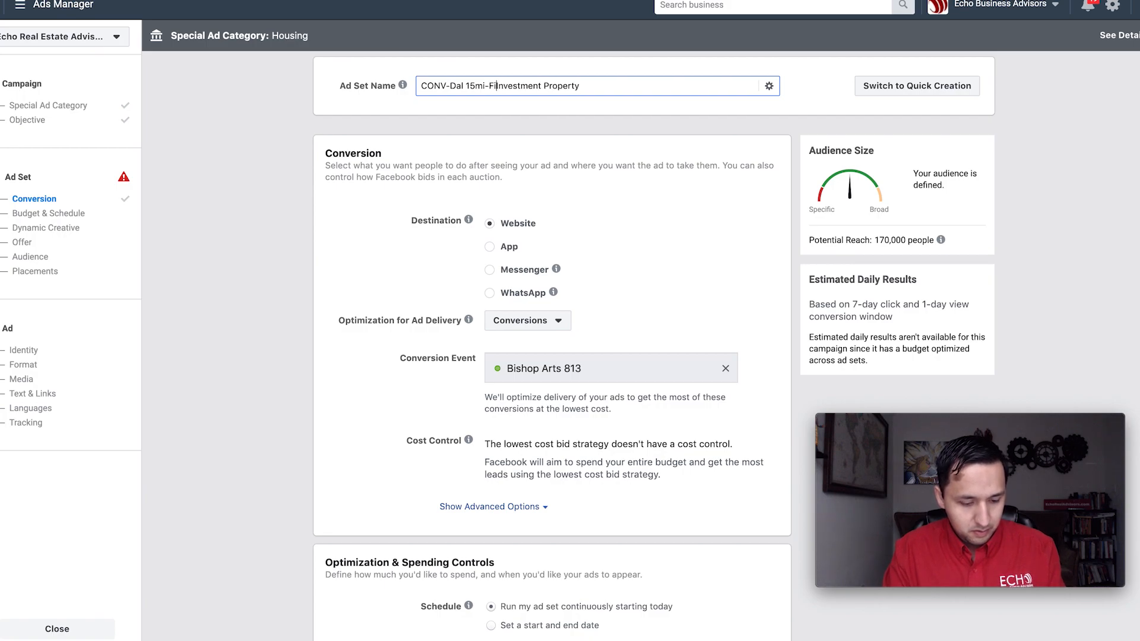
pyautogui.write('TimeBuyer-')
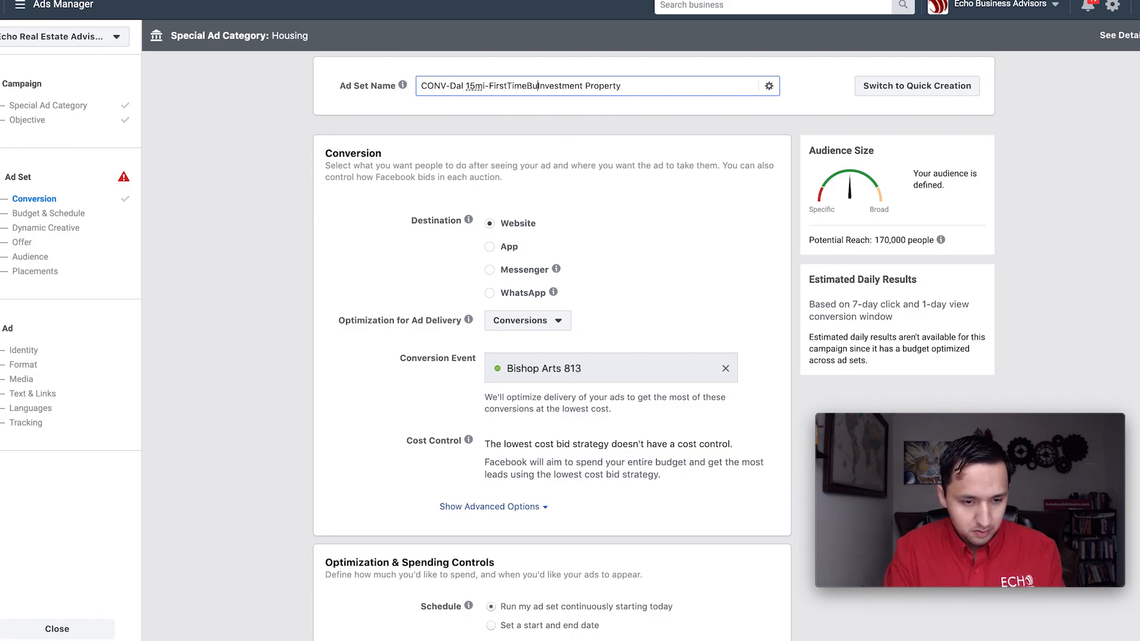
pyautogui.scroll(-10, 647, 199)
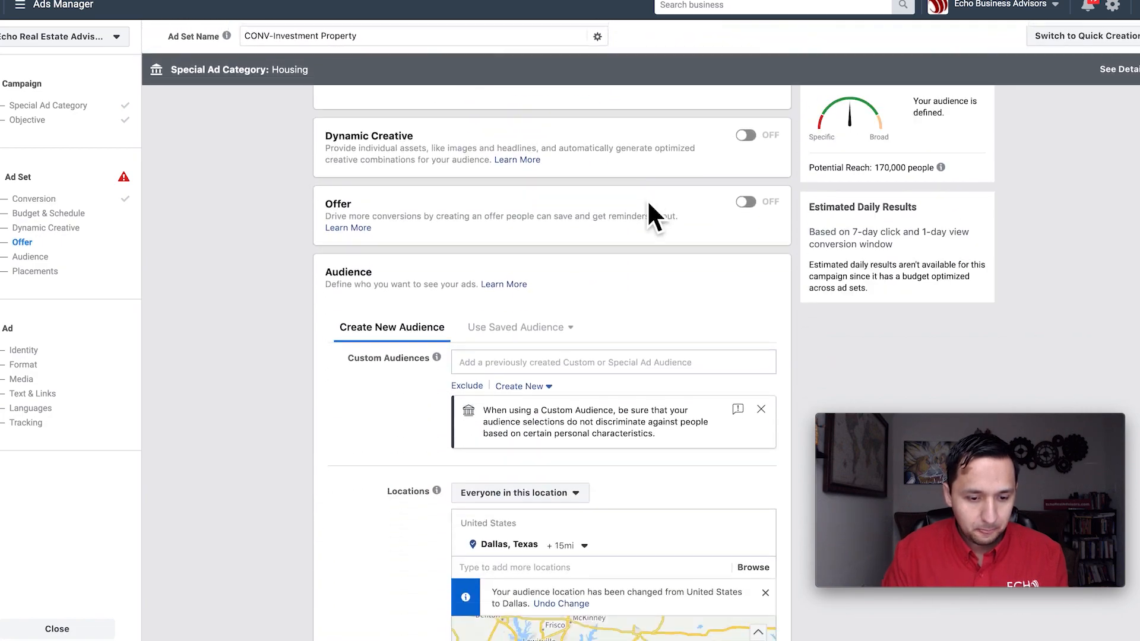
pyautogui.scroll(3, 643, 196)
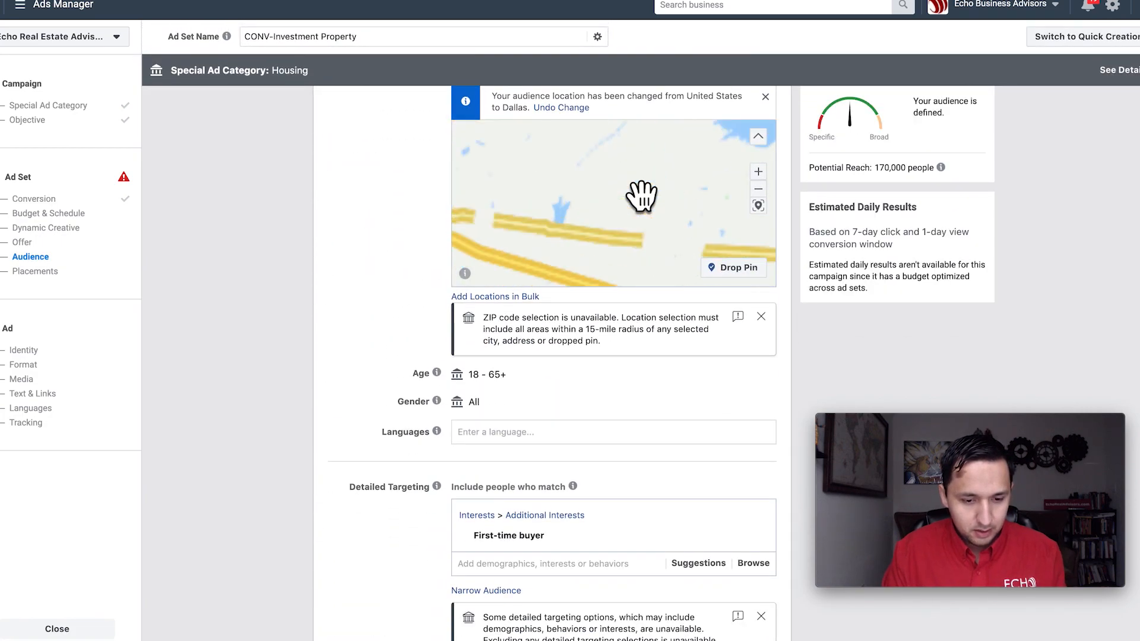
pyautogui.scroll(10, 364, 203)
pyautogui.tripleClick(497, 86)
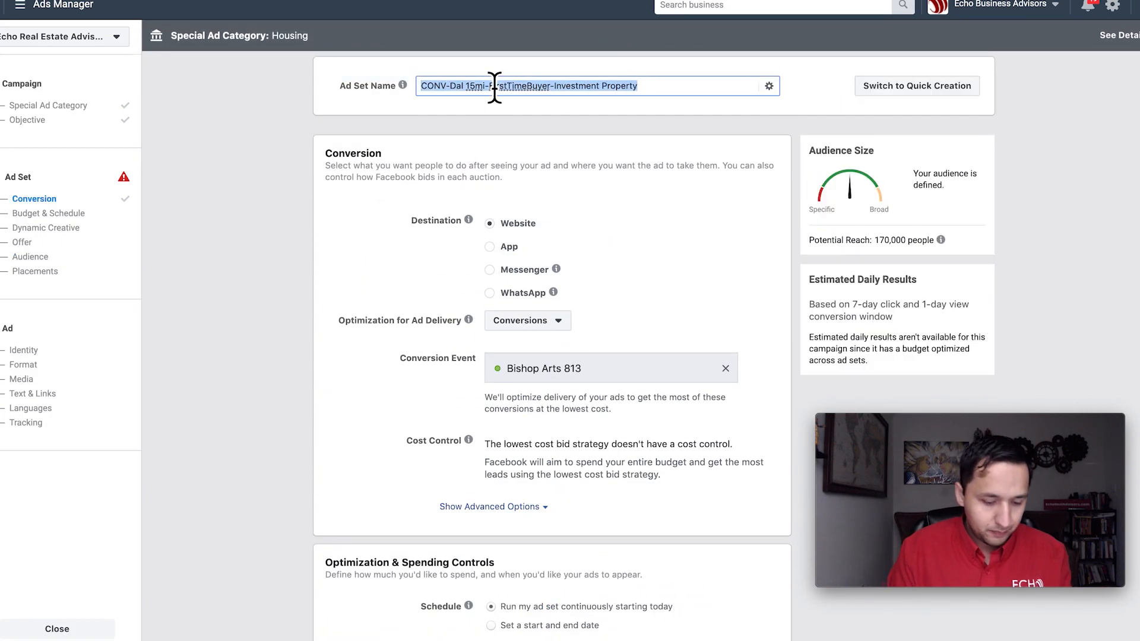
pyautogui.write('CONV-Investment Property')
# Step: Review the audience's location, age, gender and detailed targeting settings for the ad set
pyautogui.scroll(-10, 358, 439)
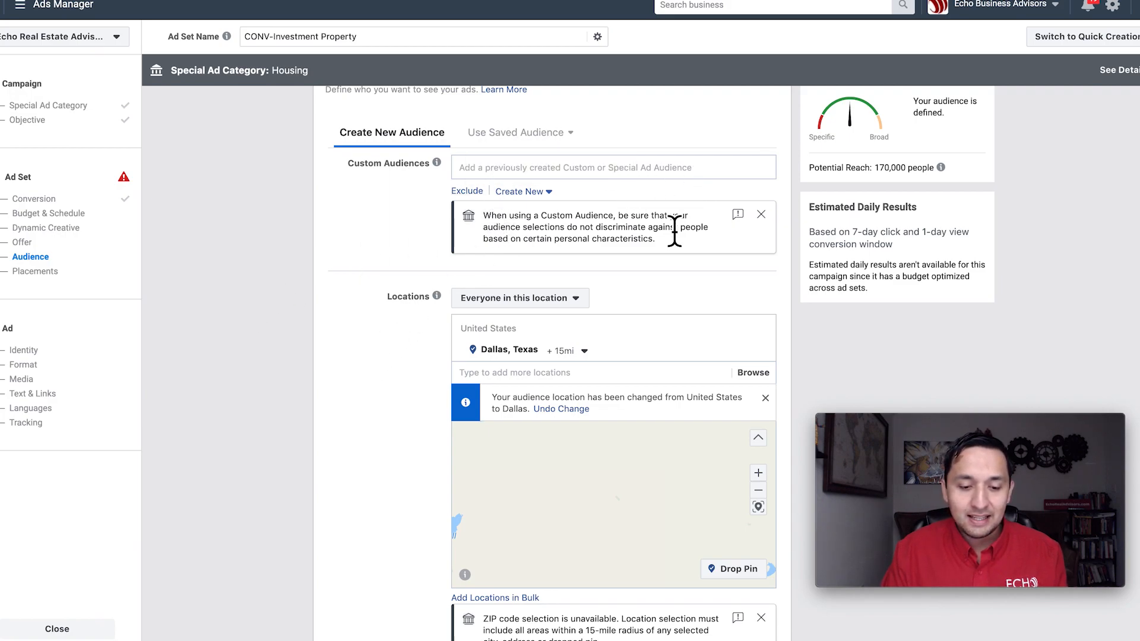
pyautogui.scroll(-2, 695, 227)
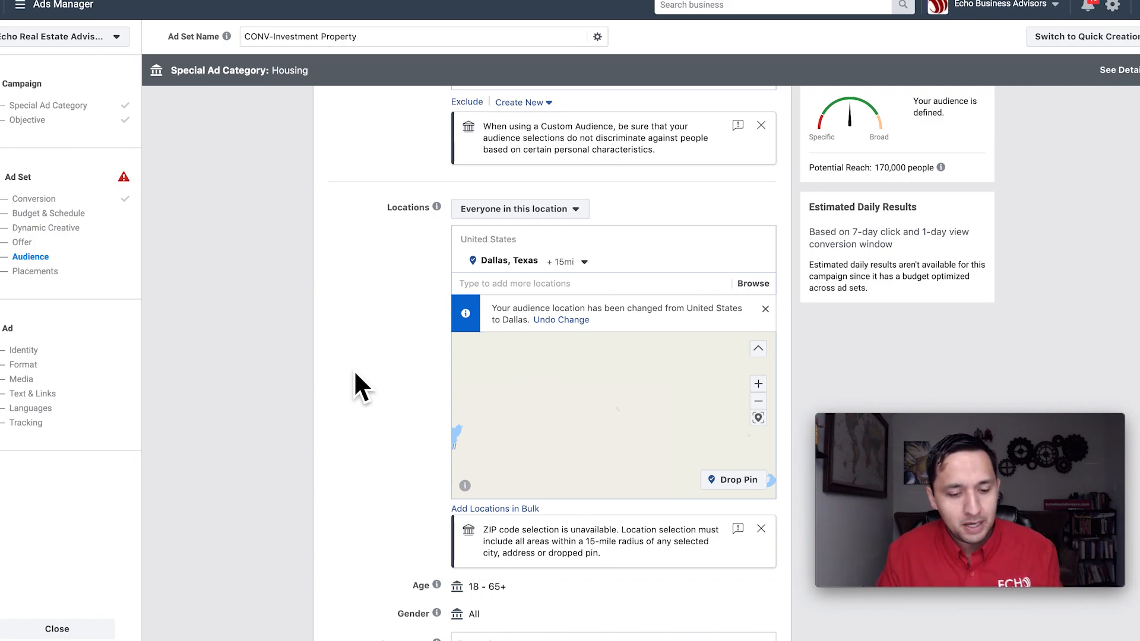
pyautogui.scroll(-3, 355, 373)
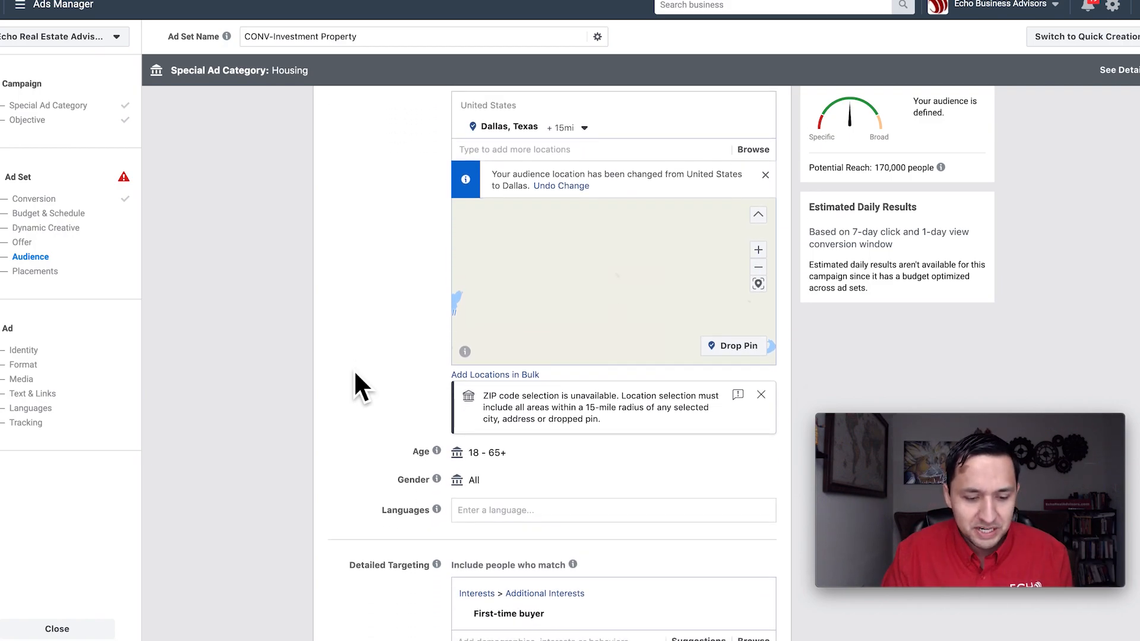
pyautogui.scroll(-3, 355, 373)
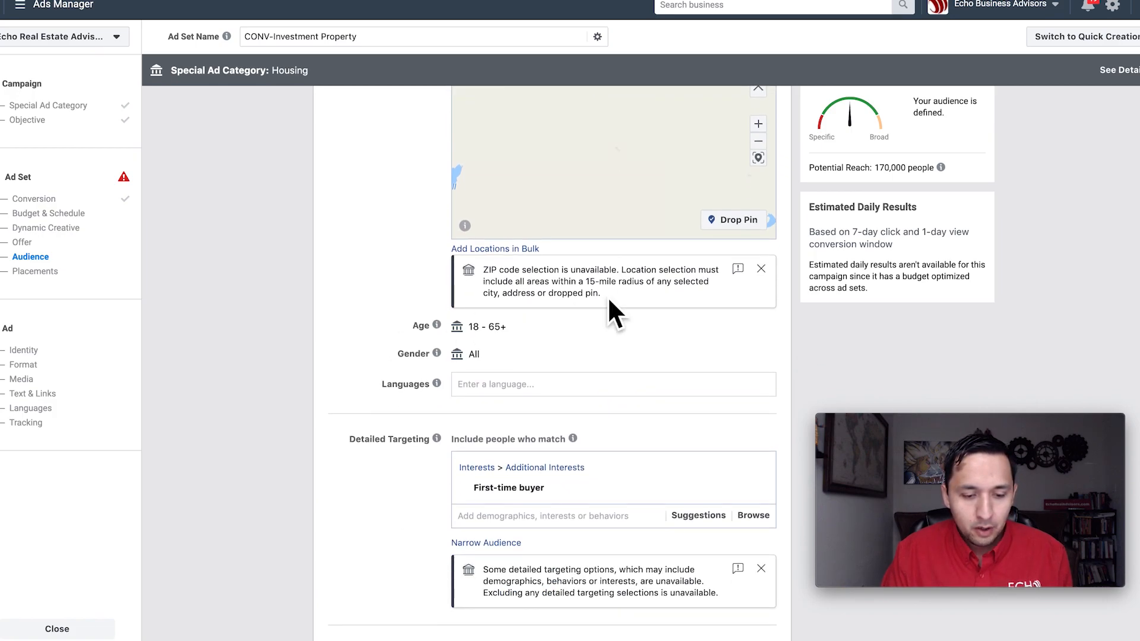
pyautogui.scroll(-3, 466, 291)
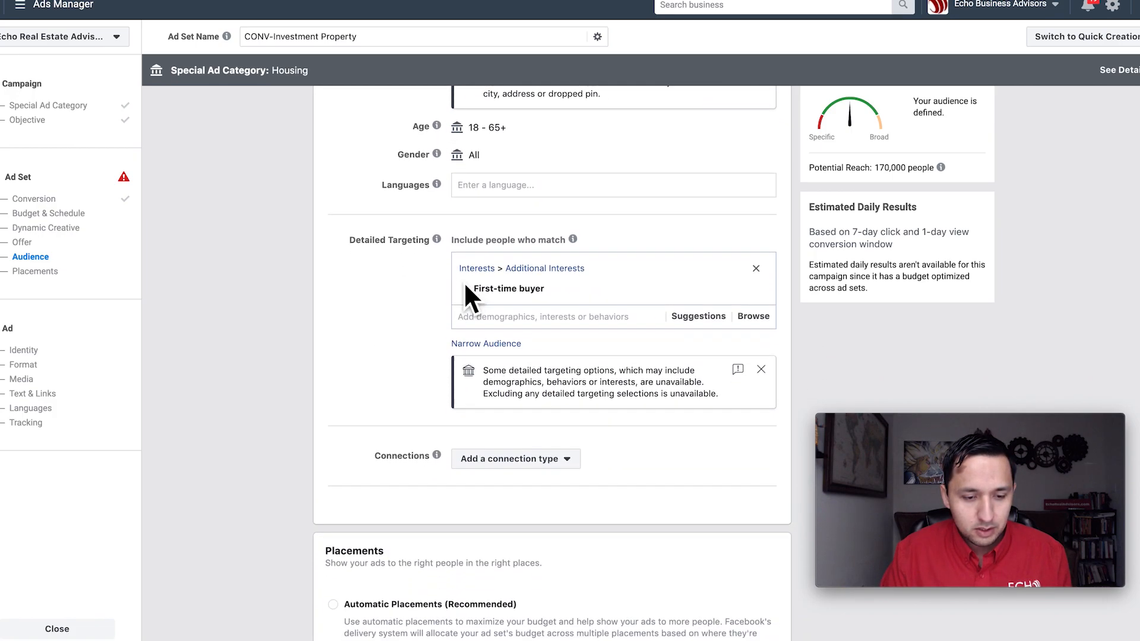
pyautogui.scroll(2, 493, 256)
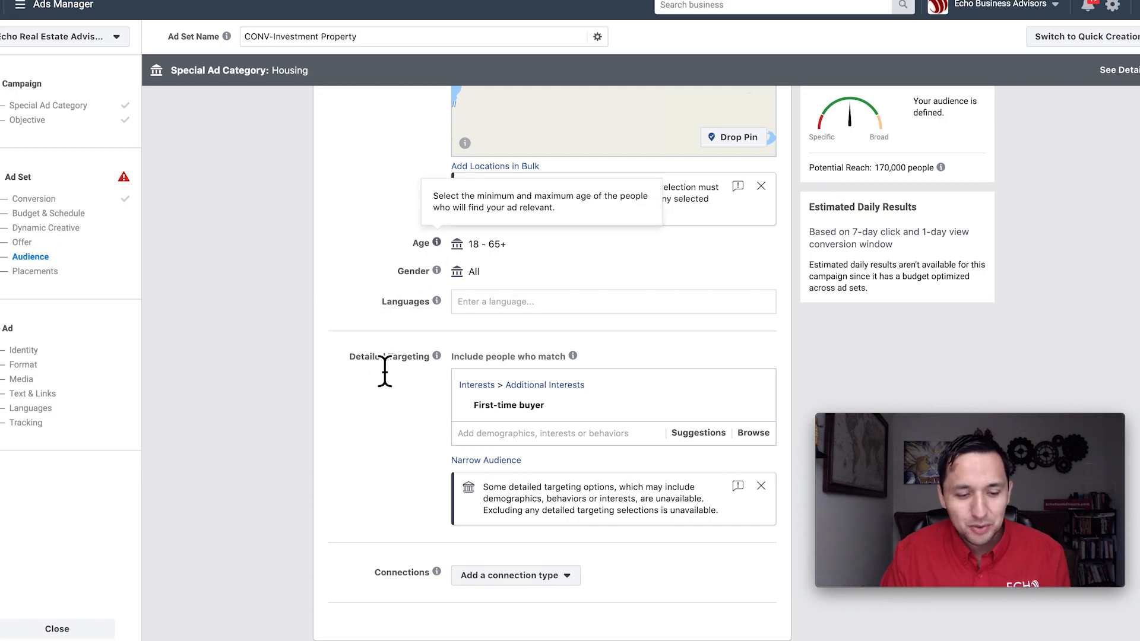
pyautogui.scroll(-2, 321, 548)
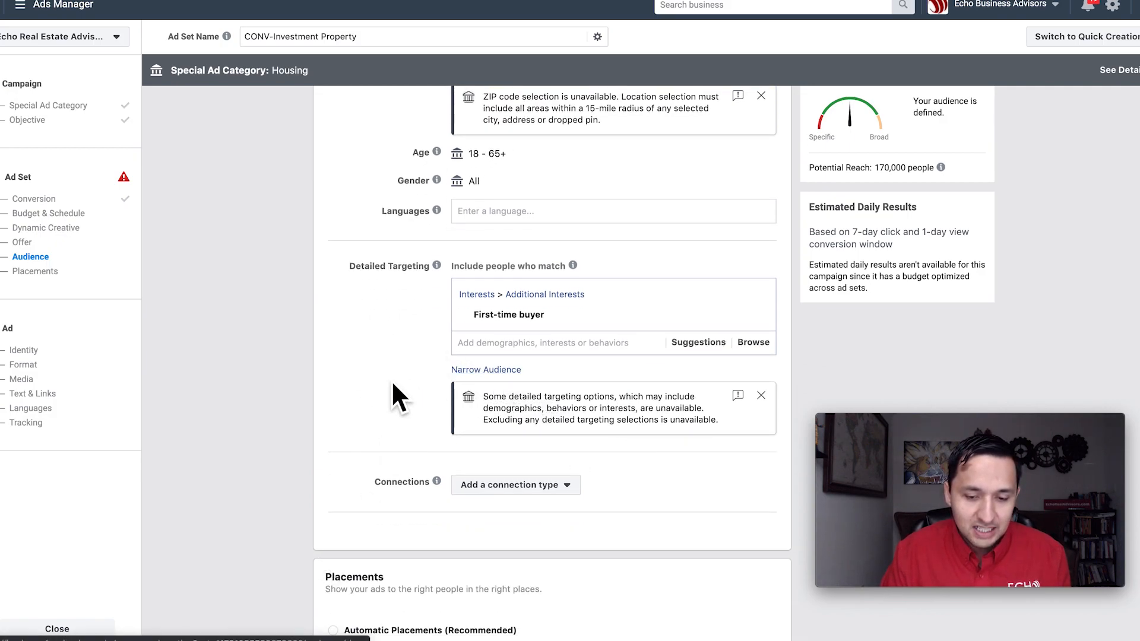
# Step: Exclude the Audience Network, Messenger and Instagram platforms from the manually edited placements, keeping only Facebook
pyautogui.scroll(-5, 391, 380)
pyautogui.scroll(-4, 392, 389)
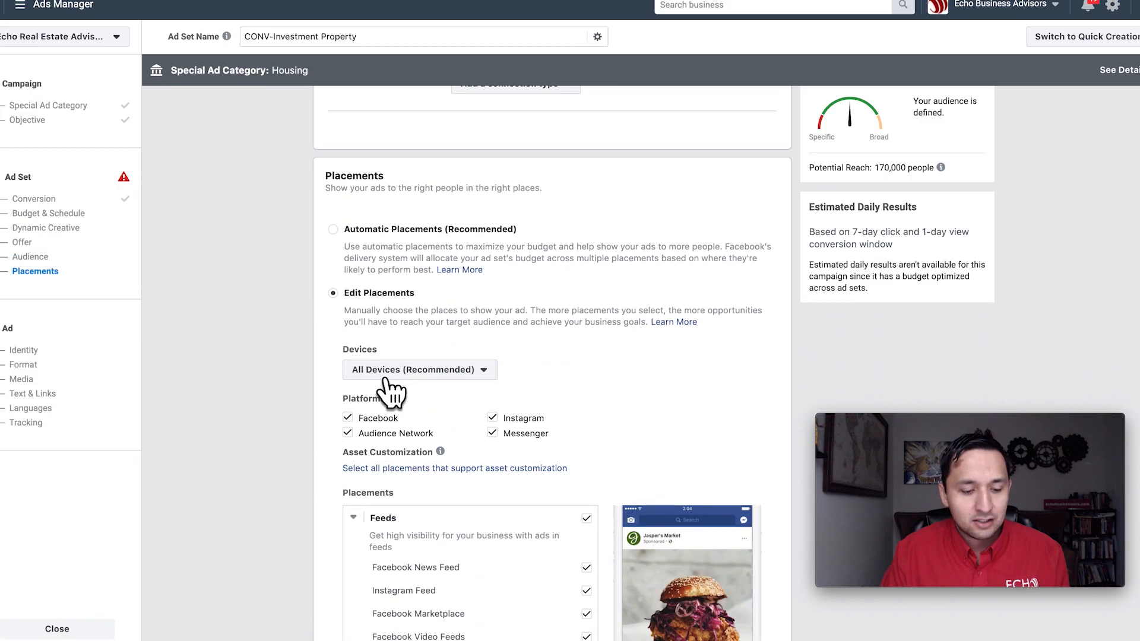
pyautogui.scroll(-1, 553, 411)
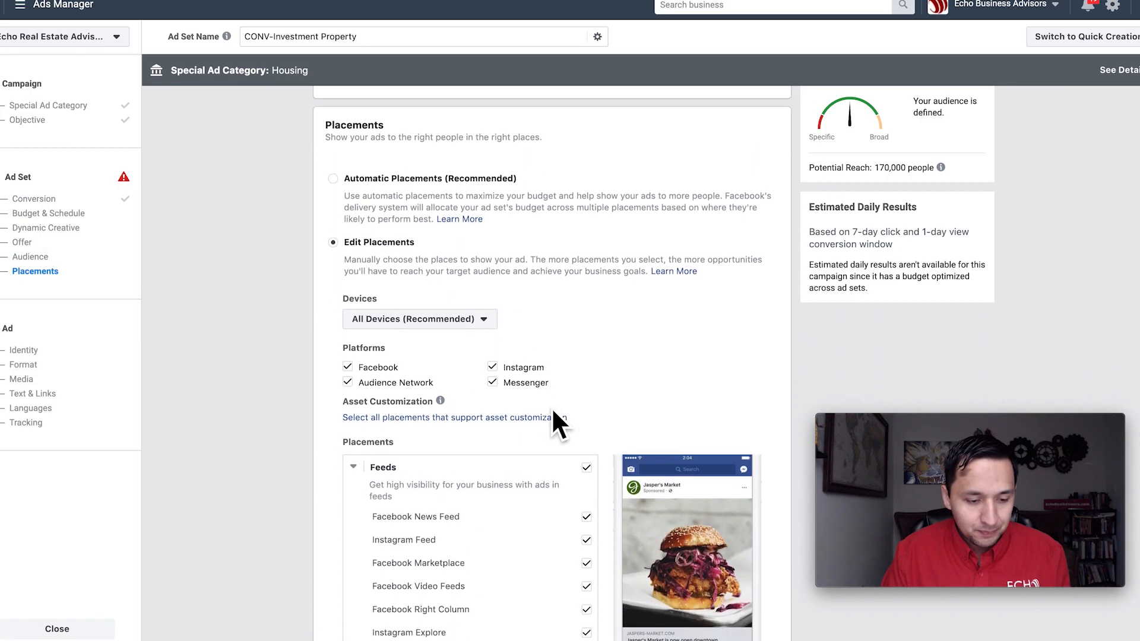
pyautogui.click(348, 383)
pyautogui.click(492, 382)
pyautogui.click(492, 366)
pyautogui.scroll(-3, 661, 374)
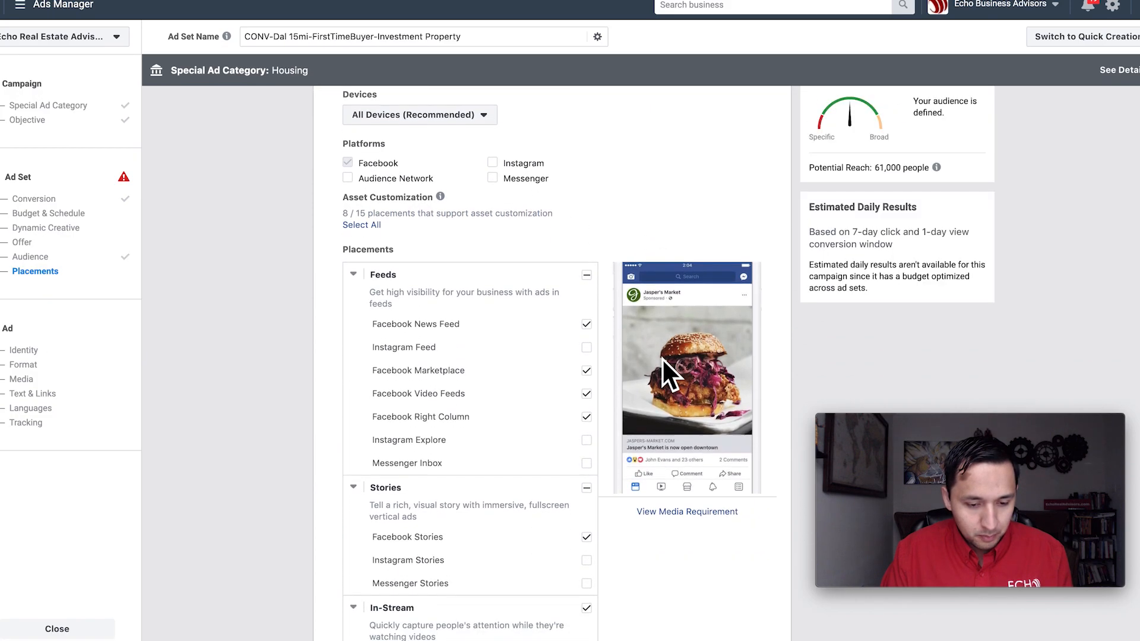
# Step: Remove Facebook Marketplace, Facebook Video Feeds and Facebook Right Column from the feed placements
pyautogui.click(587, 392)
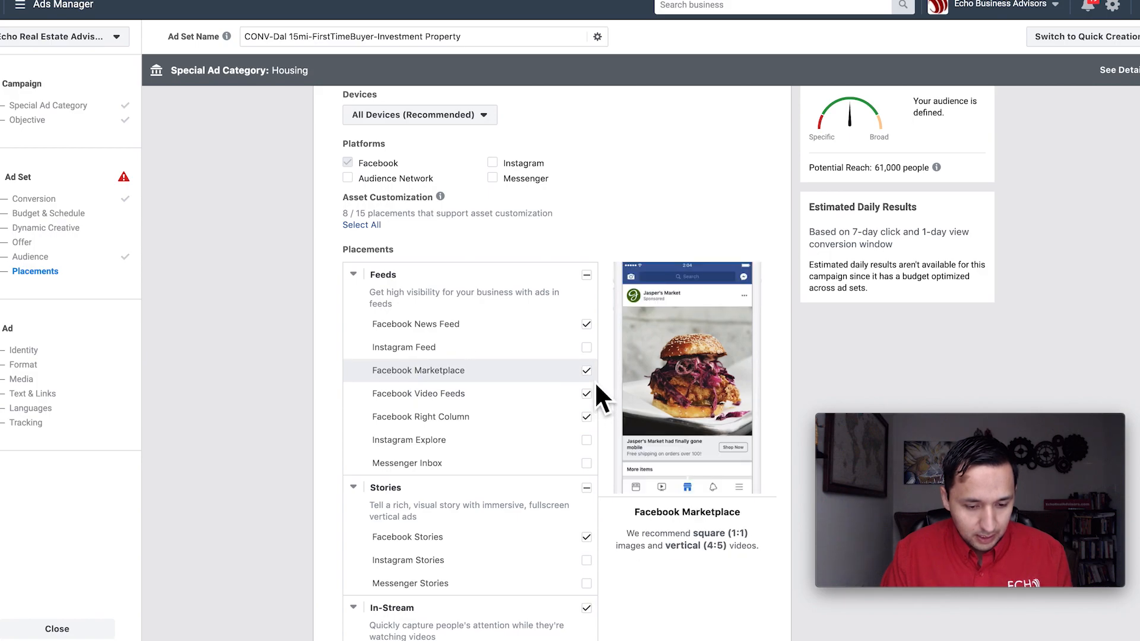
pyautogui.click(586, 372)
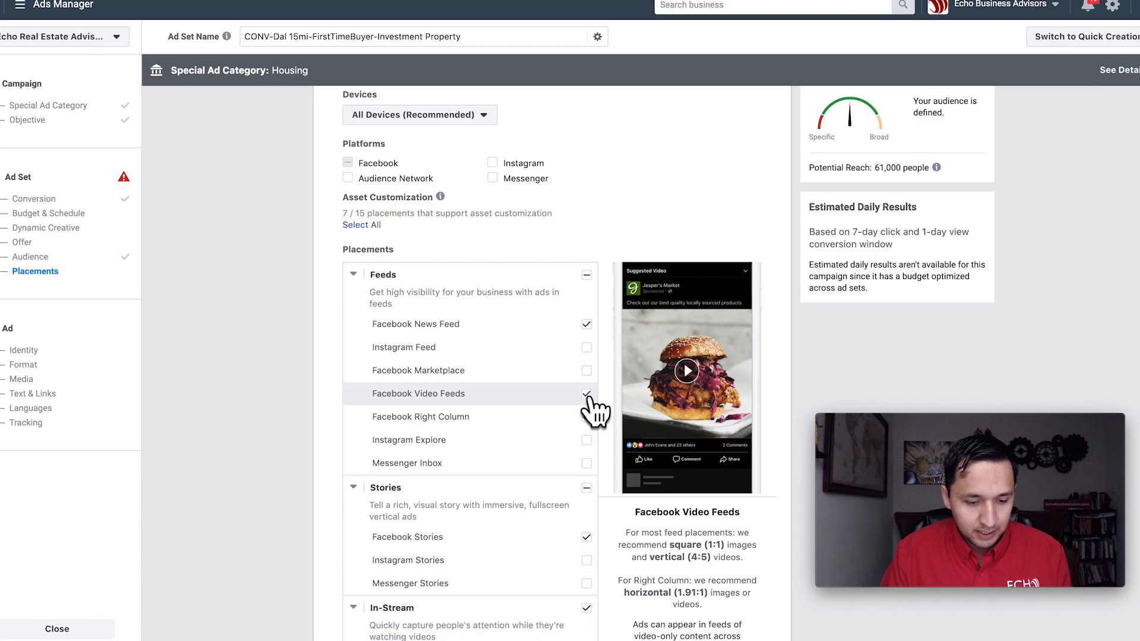
pyautogui.click(586, 394)
pyautogui.click(586, 416)
pyautogui.scroll(-2, 594, 424)
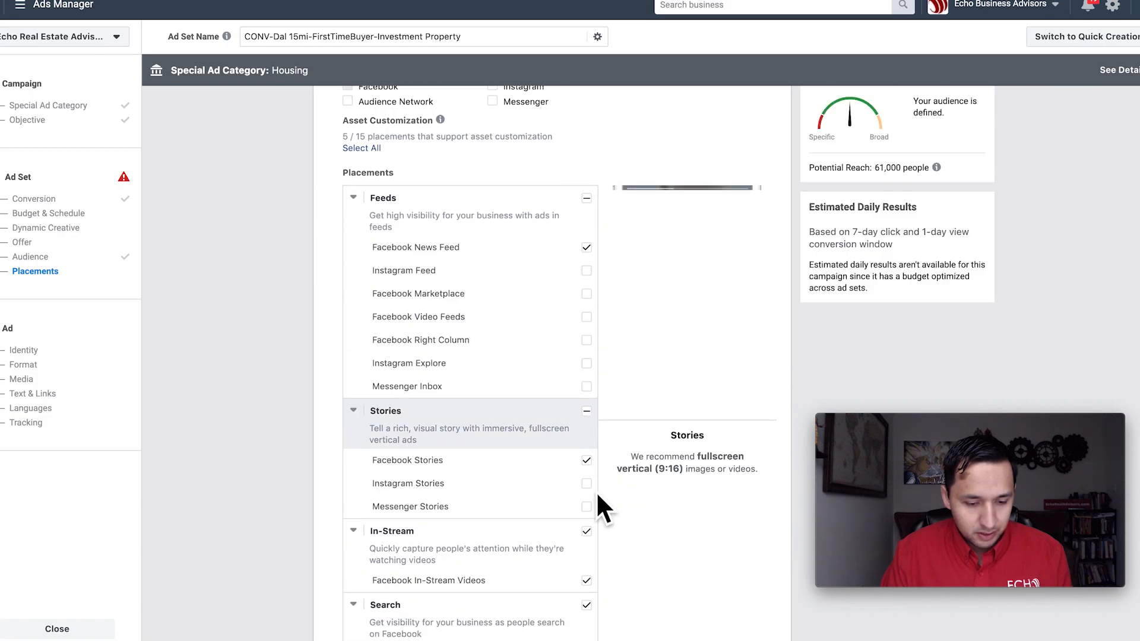
# Step: Deselect the In-Stream, Search and In-Article placement groups
pyautogui.click(586, 532)
pyautogui.scroll(-3, 590, 544)
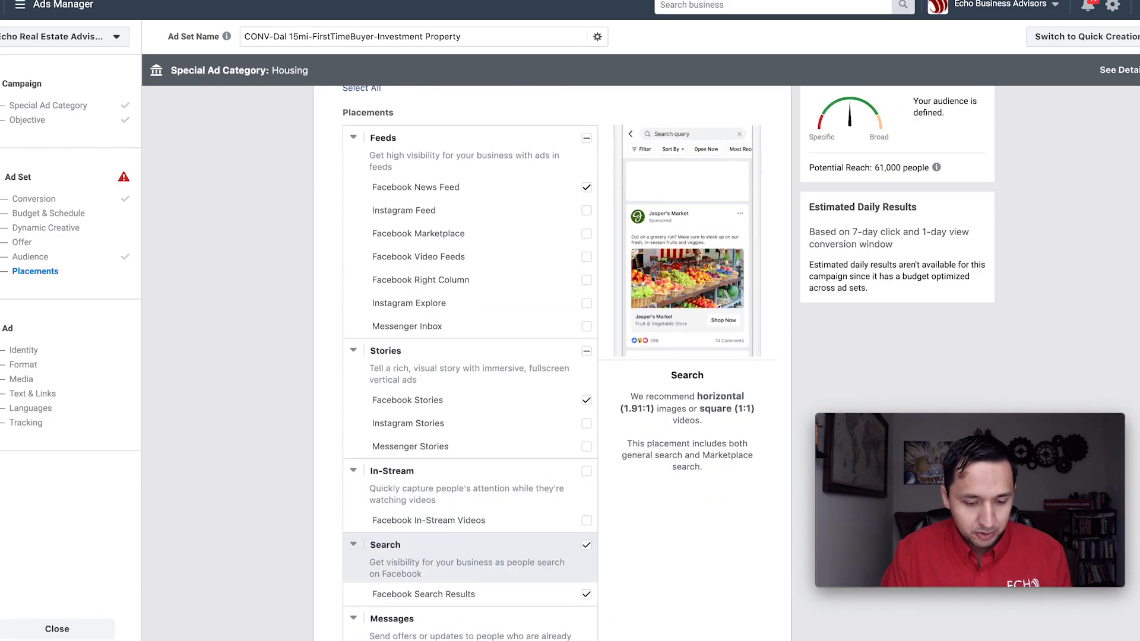
pyautogui.click(586, 486)
pyautogui.scroll(-3, 587, 505)
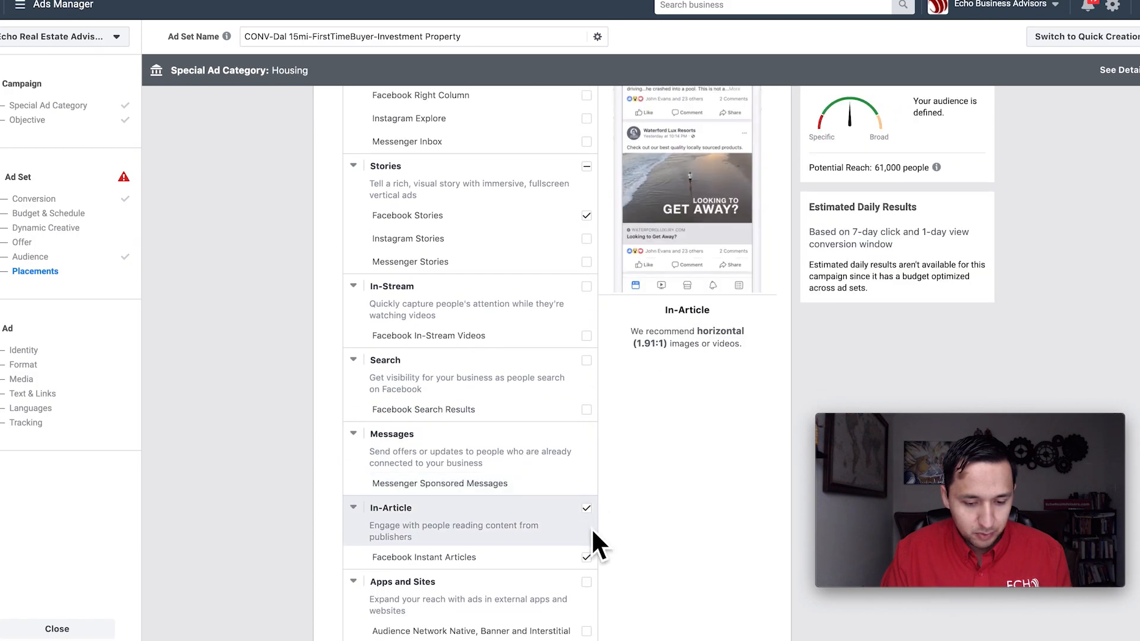
pyautogui.click(586, 509)
pyautogui.scroll(-10, 589, 513)
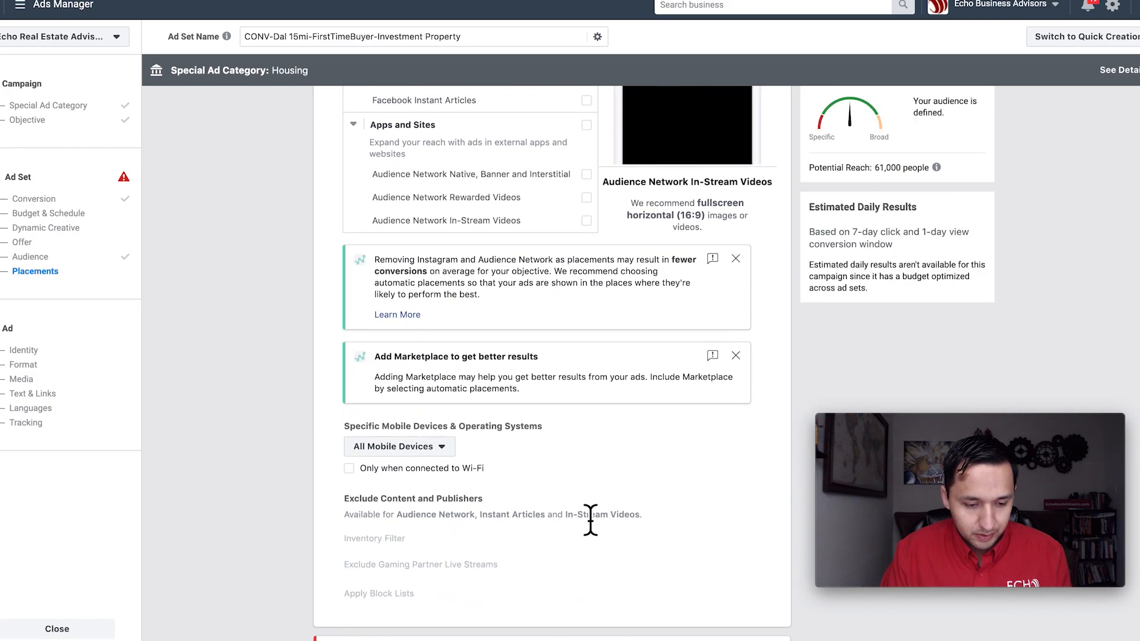
# Step: Copy the full ad set name for reuse as the ad name
pyautogui.scroll(20, 590, 523)
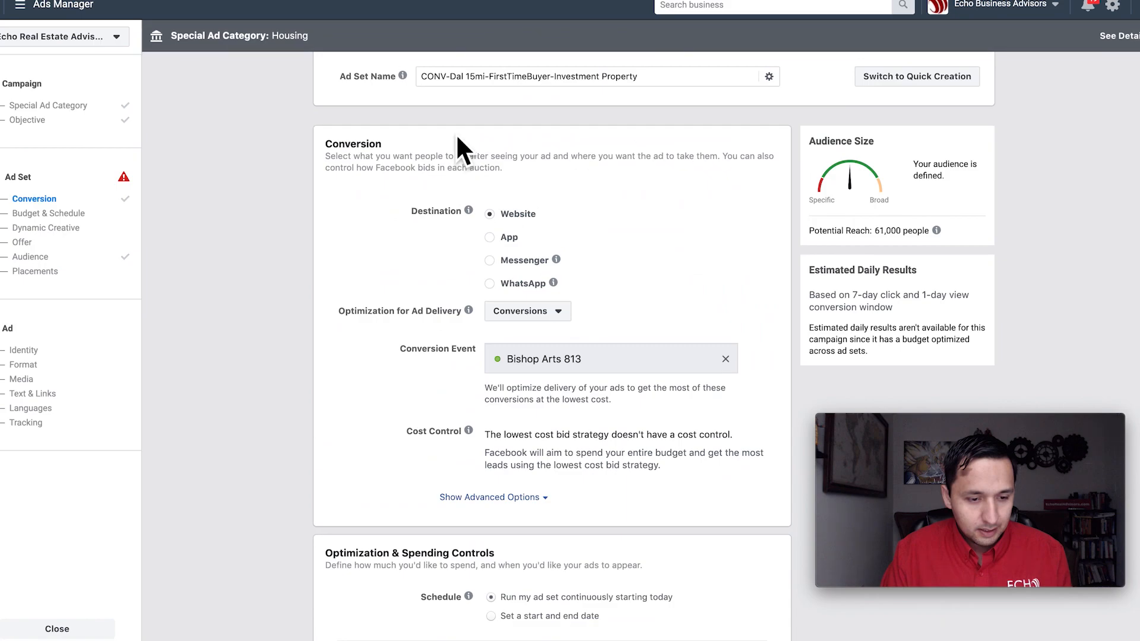
pyautogui.tripleClick(459, 86)
pyautogui.press('super+c')
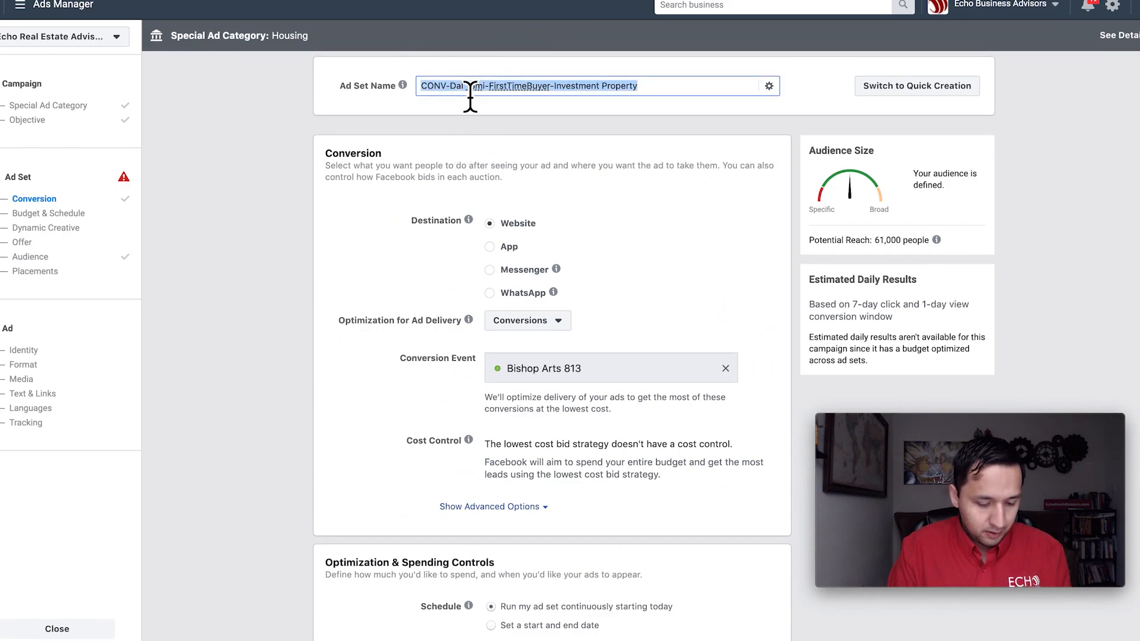
# Step: Dismiss the error notice below the placements and continue to the ad setup
pyautogui.scroll(-20, 614, 275)
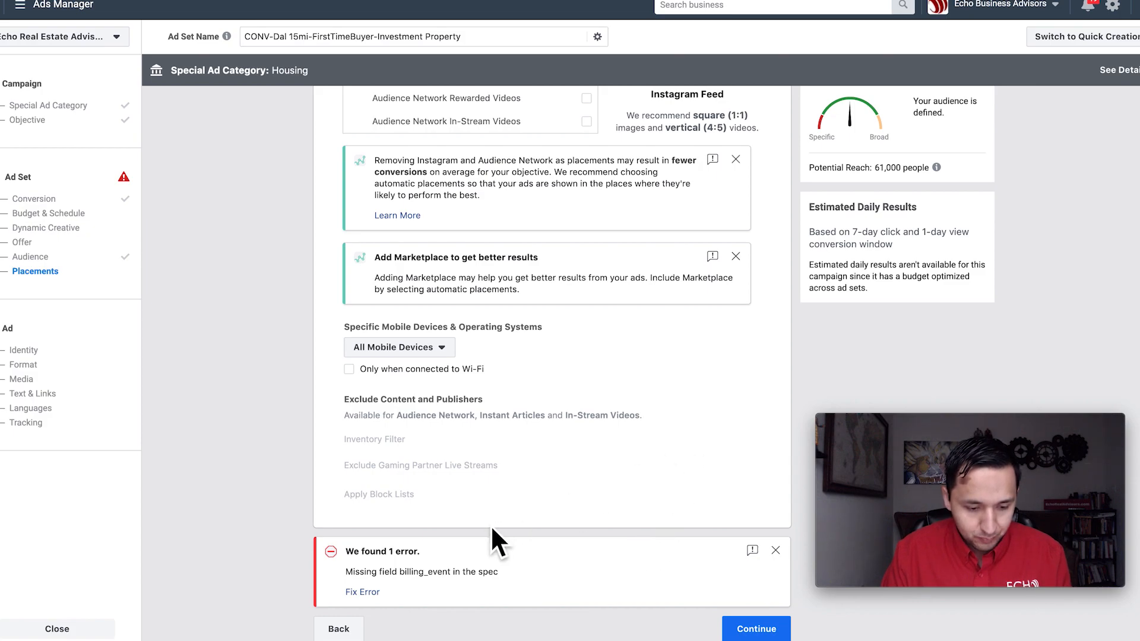
pyautogui.click(776, 551)
pyautogui.click(769, 628)
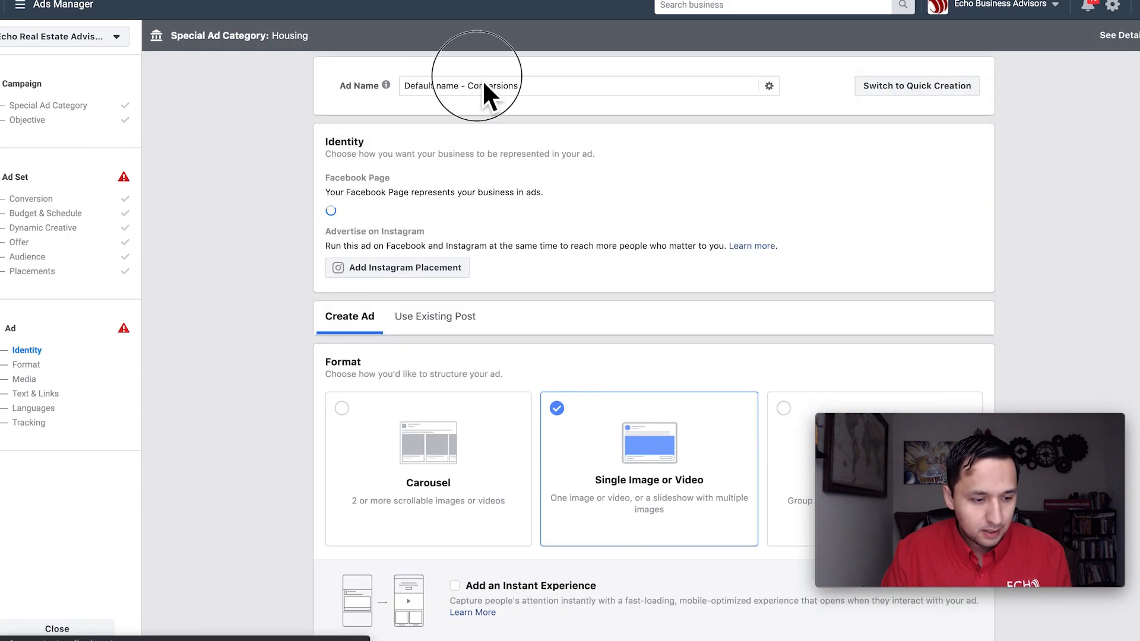
# Step: Replace the default ad name with the copied CONV-Dal 15mi-FirstTimeBuyer-Investment Property
pyautogui.tripleClick(481, 84)
pyautogui.press('super+v')
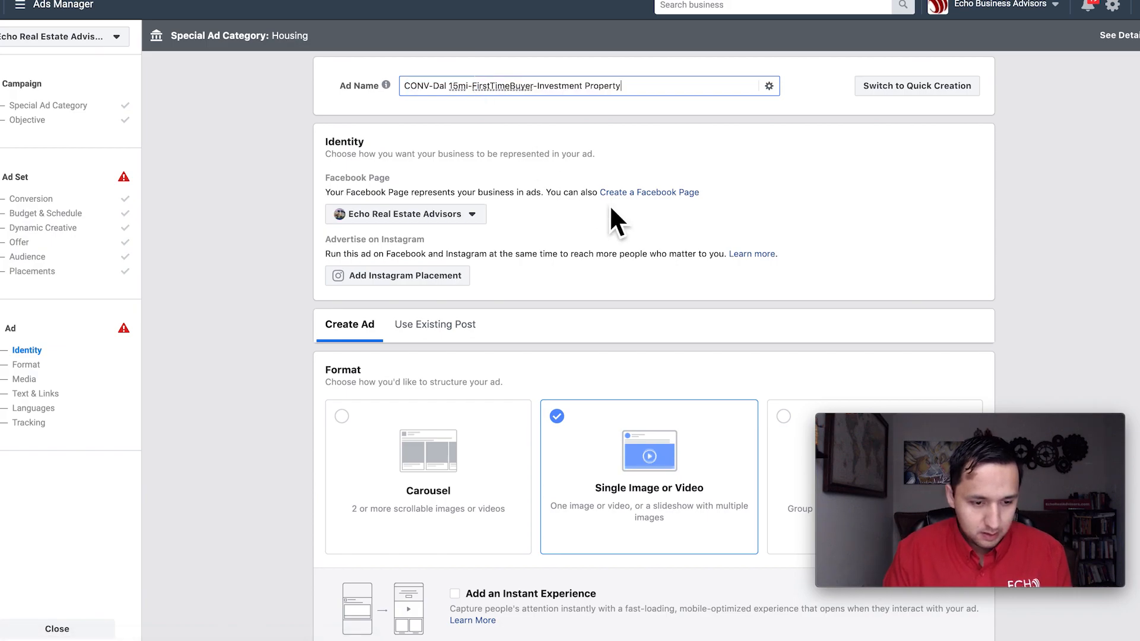
pyautogui.click(629, 179)
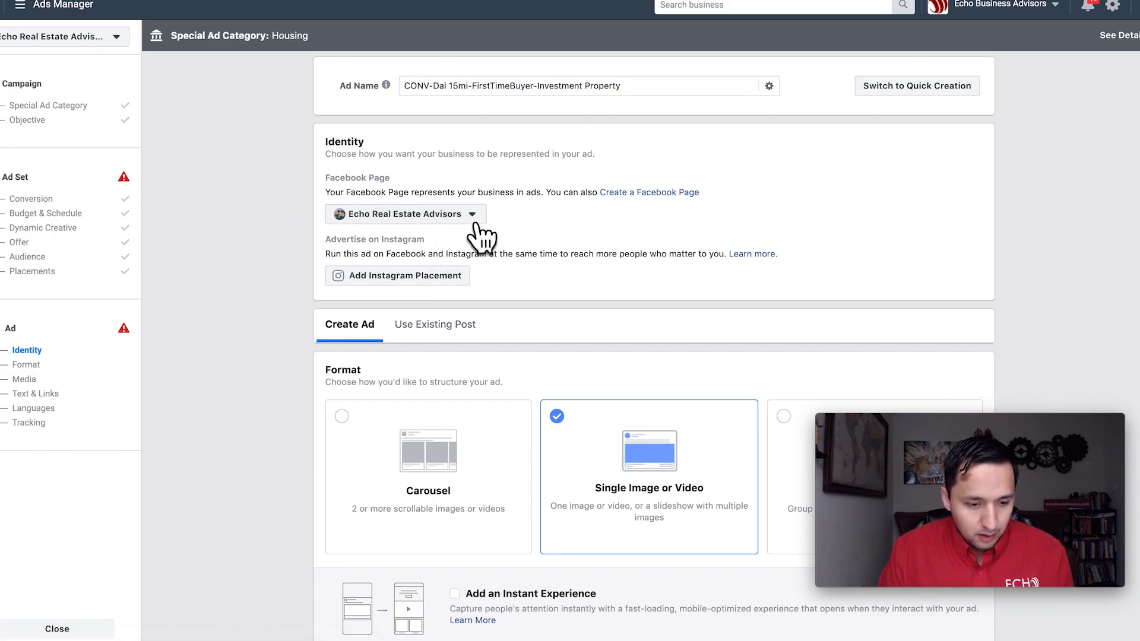
# Step: Add the account image largepic.jpg of the red house as the ad's media
pyautogui.scroll(-7, 580, 262)
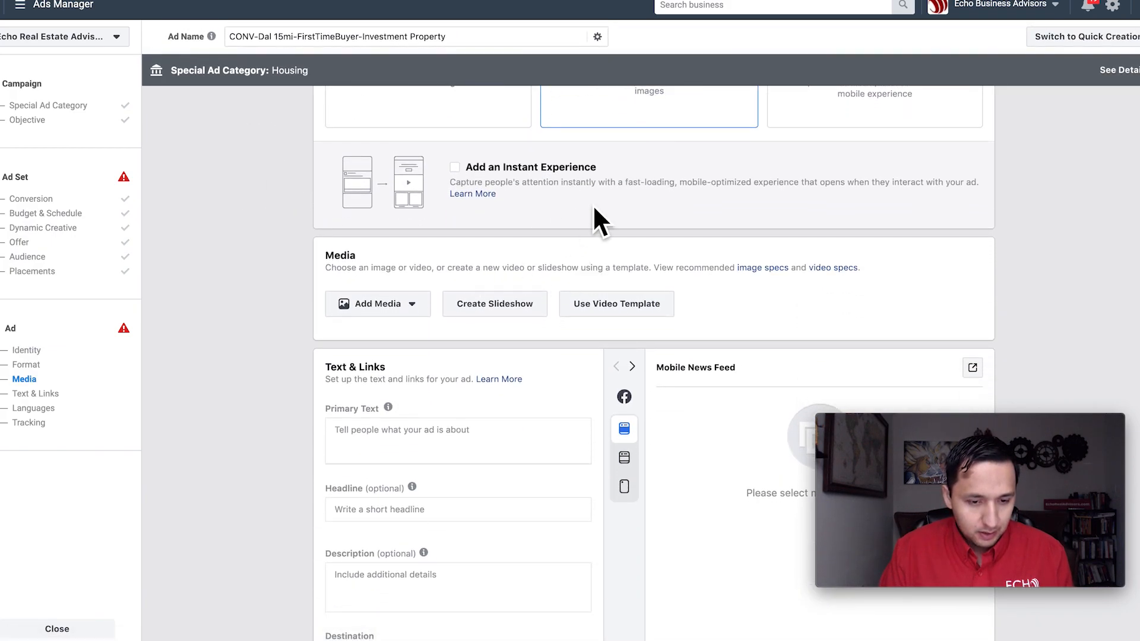
pyautogui.click(378, 305)
pyautogui.click(372, 323)
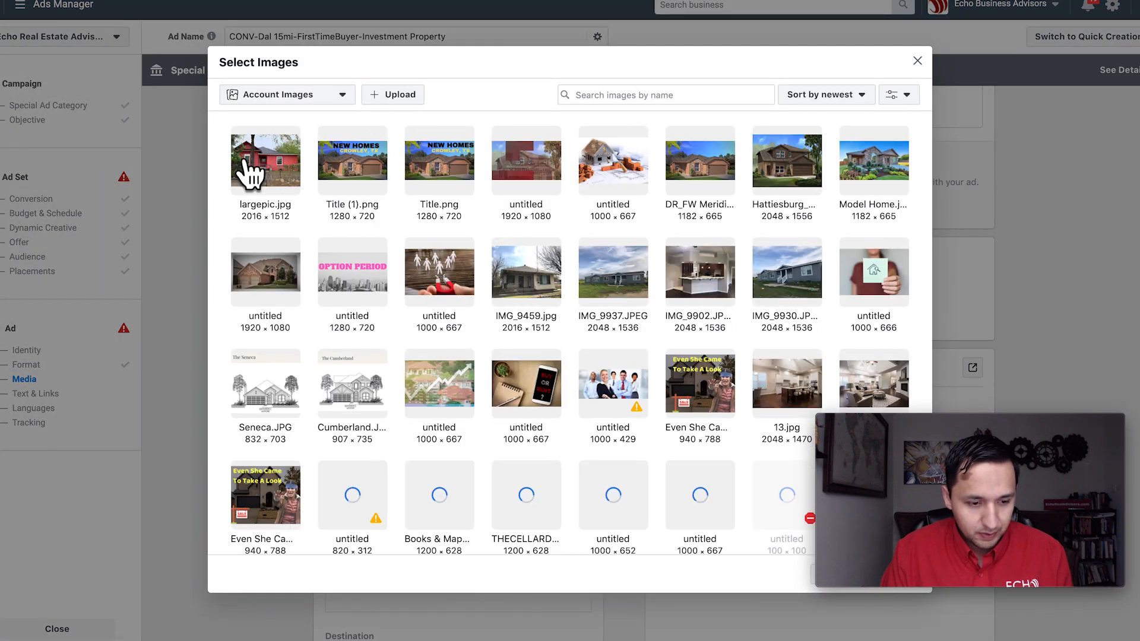
pyautogui.click(248, 176)
pyautogui.click(251, 175)
pyautogui.click(248, 173)
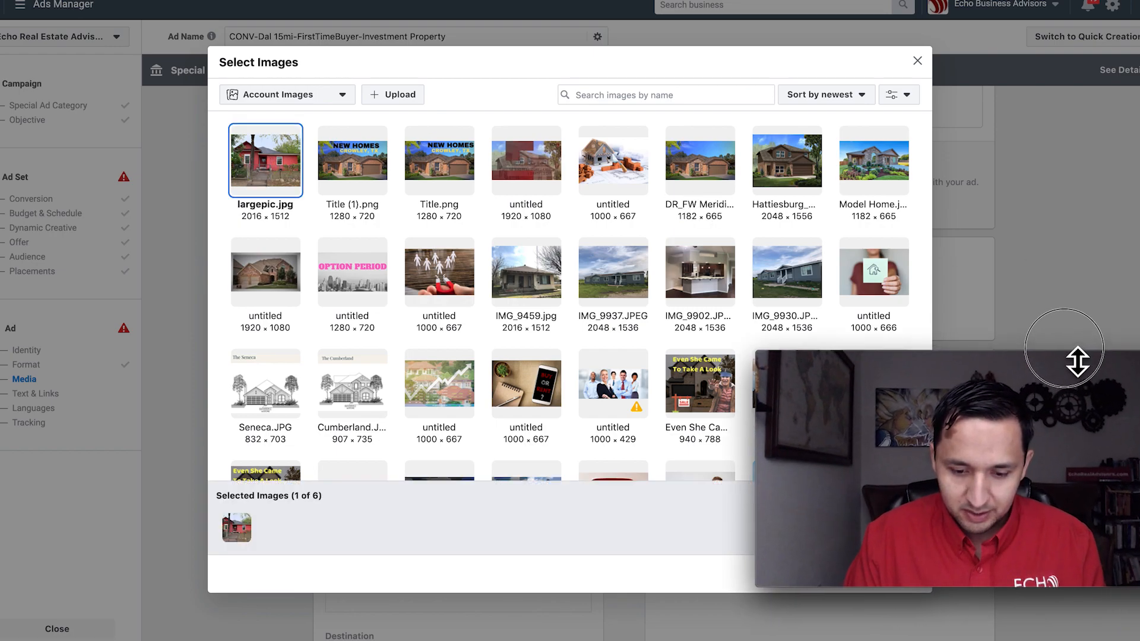
pyautogui.moveTo(1020, 429); pyautogui.dragTo(1021, 347)
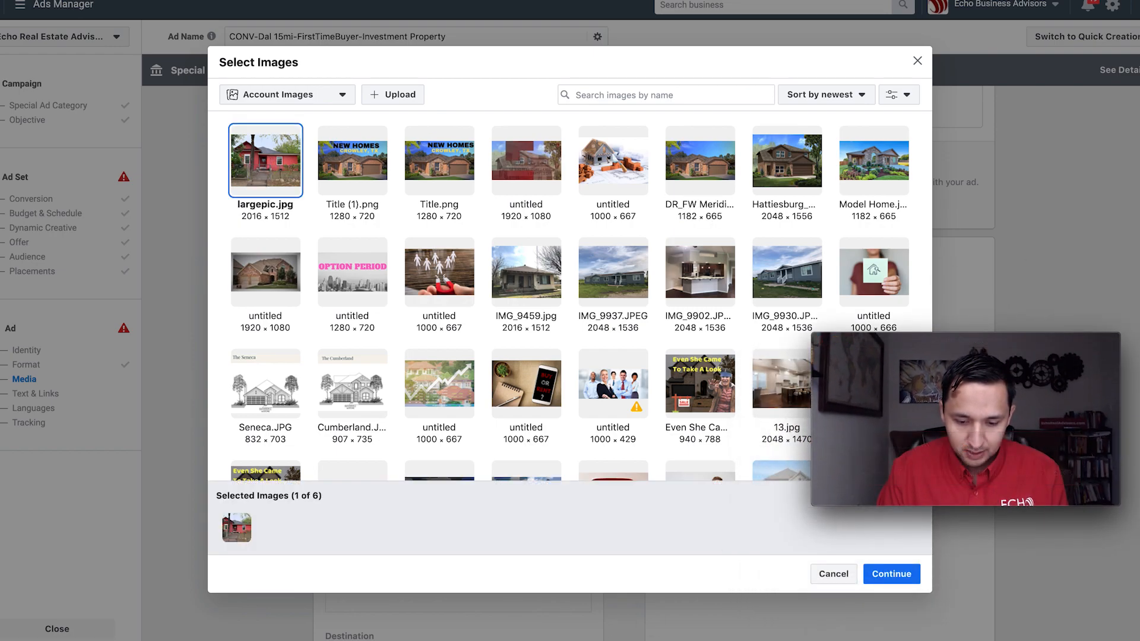
pyautogui.click(892, 572)
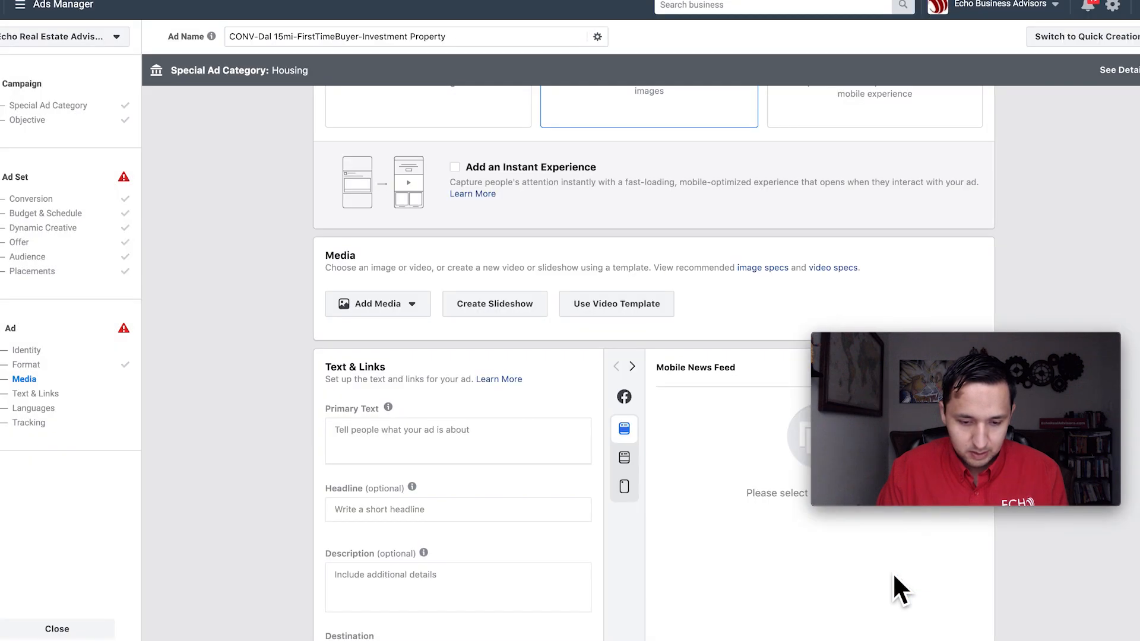
# Step: Fill in the primary text with the "Just Listed for SALE - Multi Family Investment Property in BISHOP ARTS" TRIPLEX copy, including its "Learn More" call to action
pyautogui.scroll(-4, 444, 452)
pyautogui.scroll(-1, 445, 456)
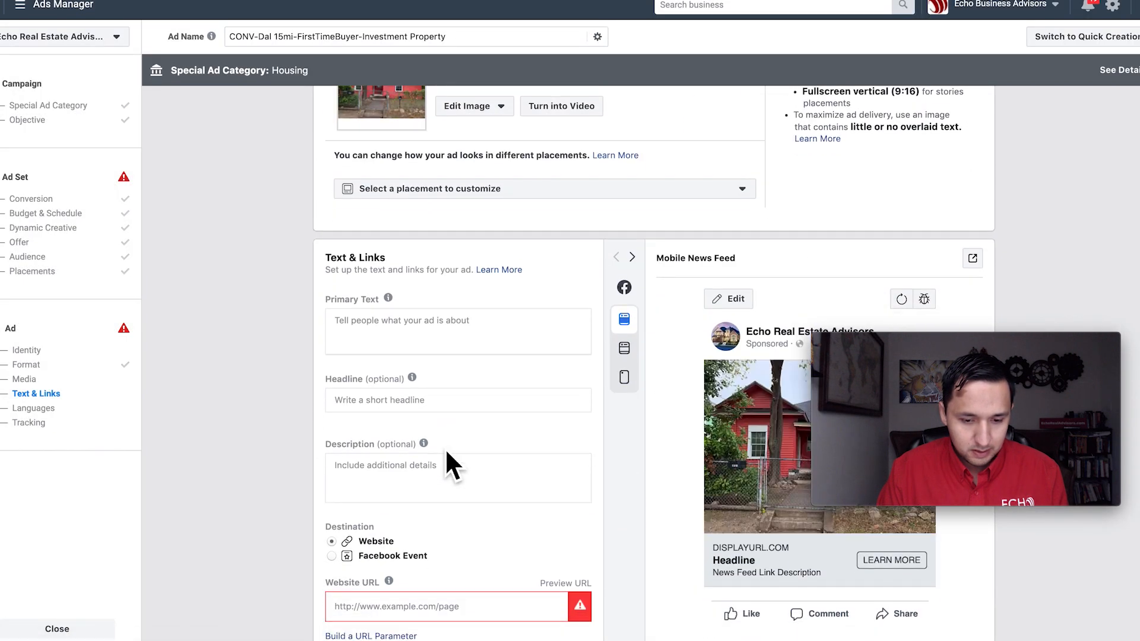
pyautogui.click(387, 331)
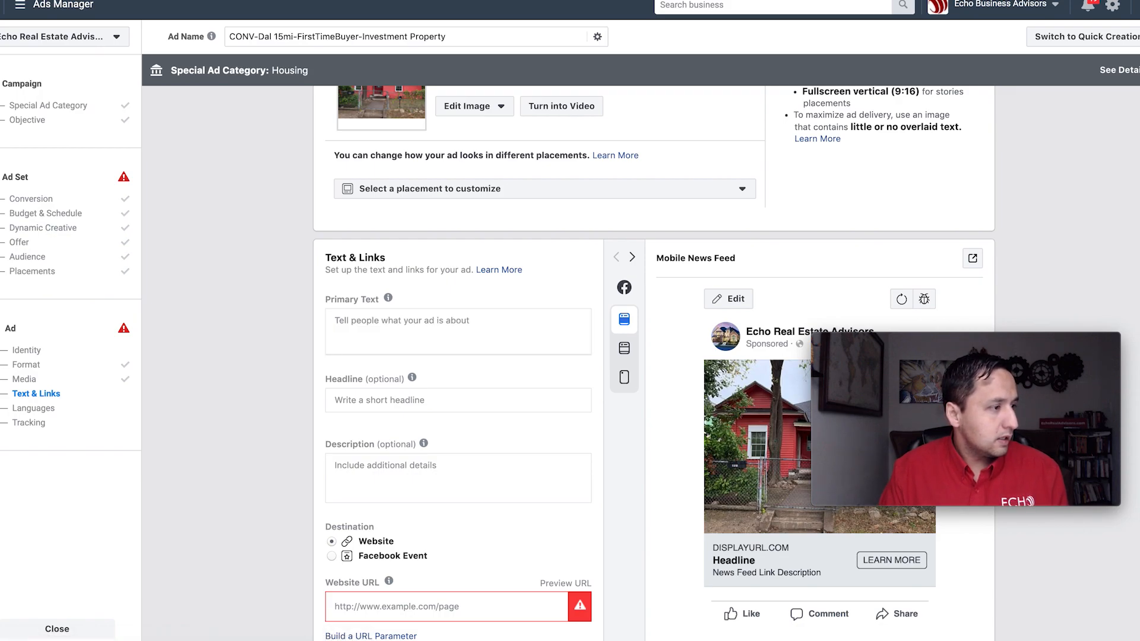
pyautogui.click(390, 334)
pyautogui.write('🏡 Just Listed for SALE - Multi Family Investment Property in BISHOP ARTS 😄  The property is presently set up as a TRIPLEX and located in super hot BISHOP ARTS 🔥  👇 Click "Learn More" for additional pictures, address, price and walk through video tour!')
pyautogui.click(277, 382)
pyautogui.scroll(-3, 278, 383)
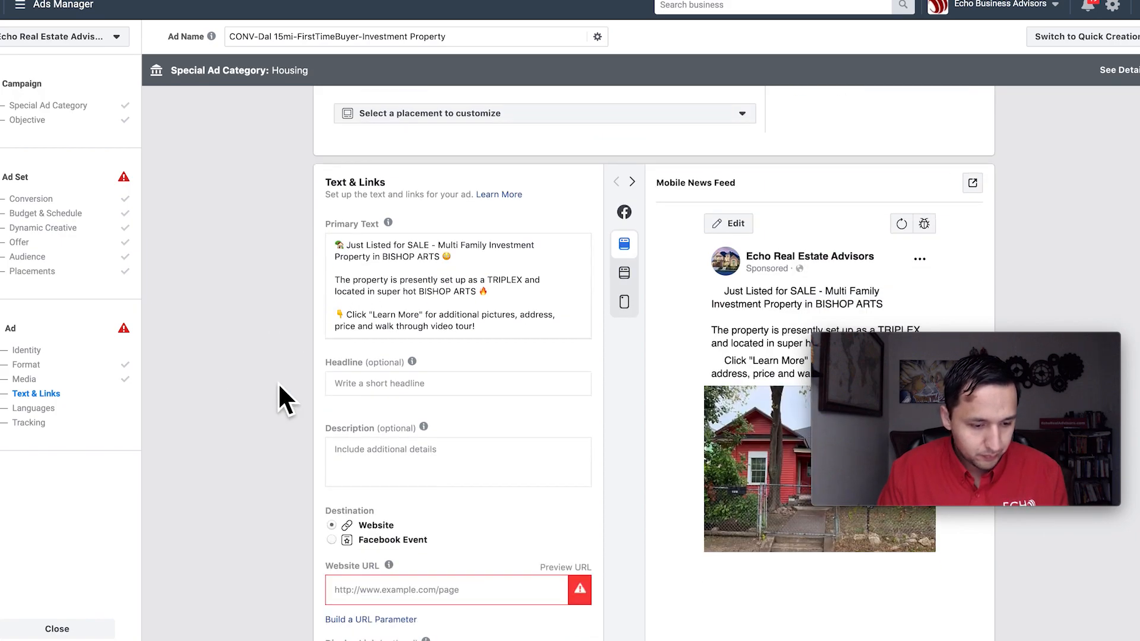
# Step: Set the ad headline to "Bishop Arts Investment Property" and the description to "Will Go FAST!"
pyautogui.click(360, 314)
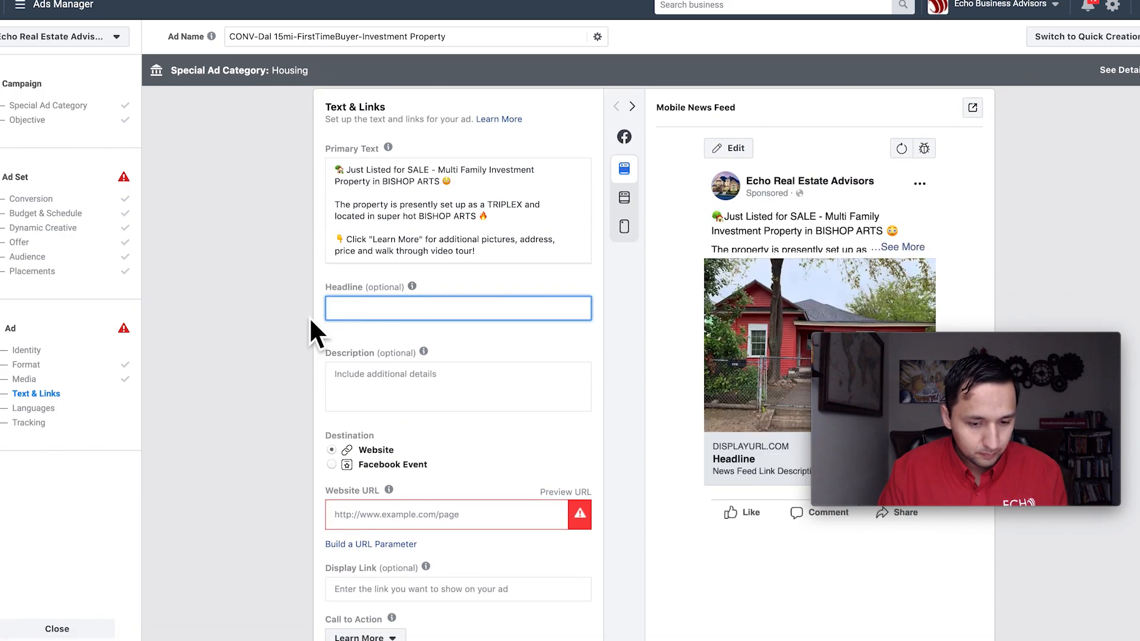
pyautogui.write('Investment Property')
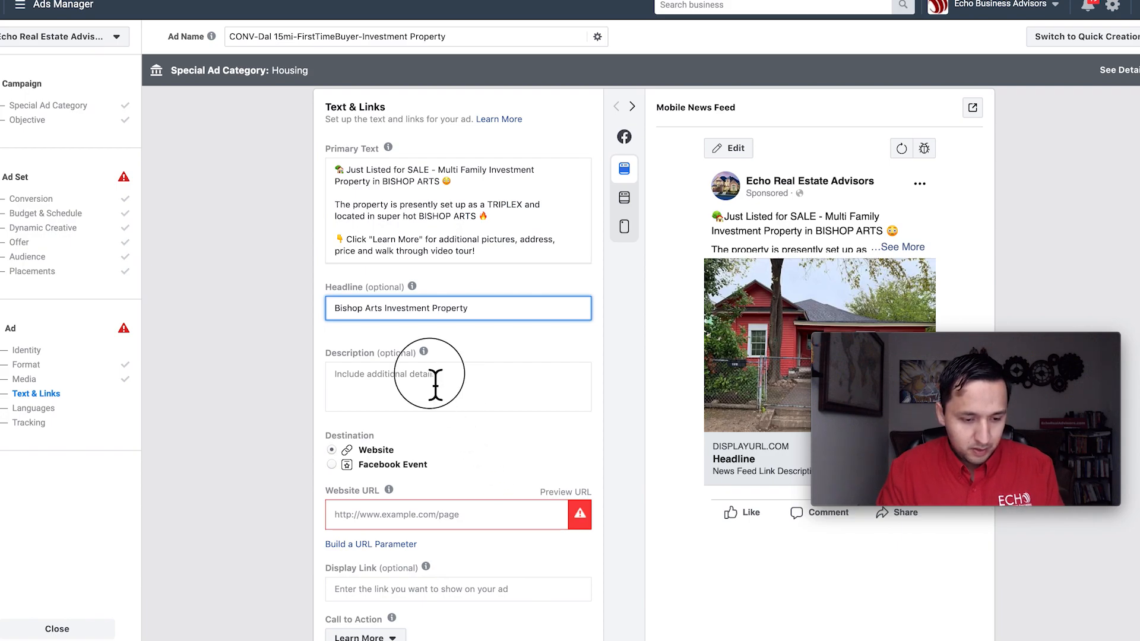
pyautogui.click(435, 385)
pyautogui.write('Will Go FAST!')
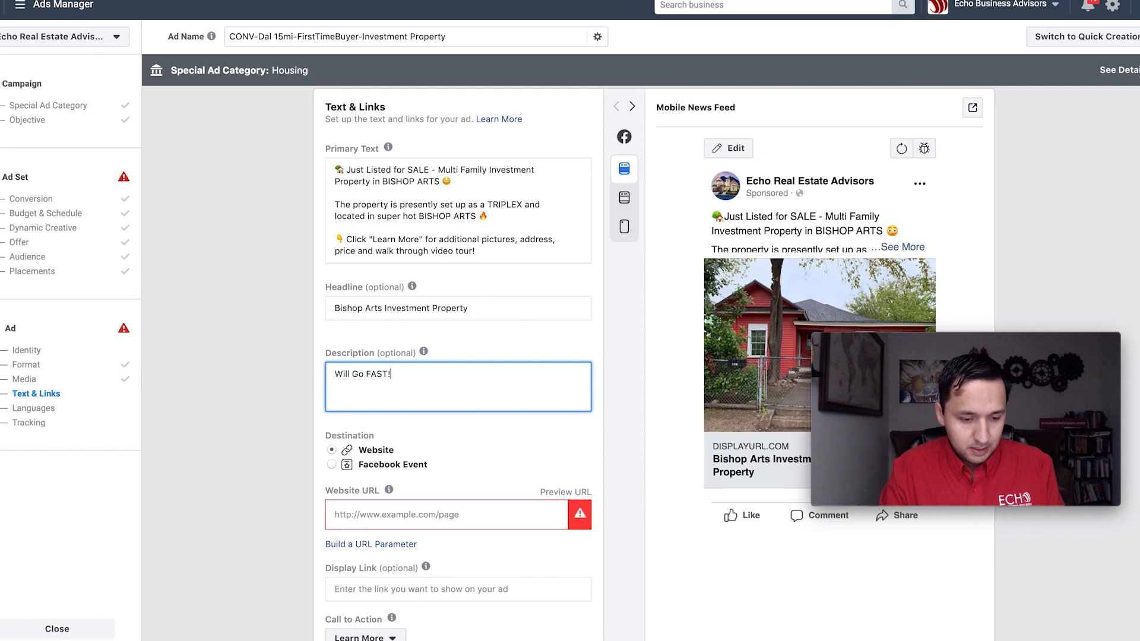
pyautogui.click(262, 480)
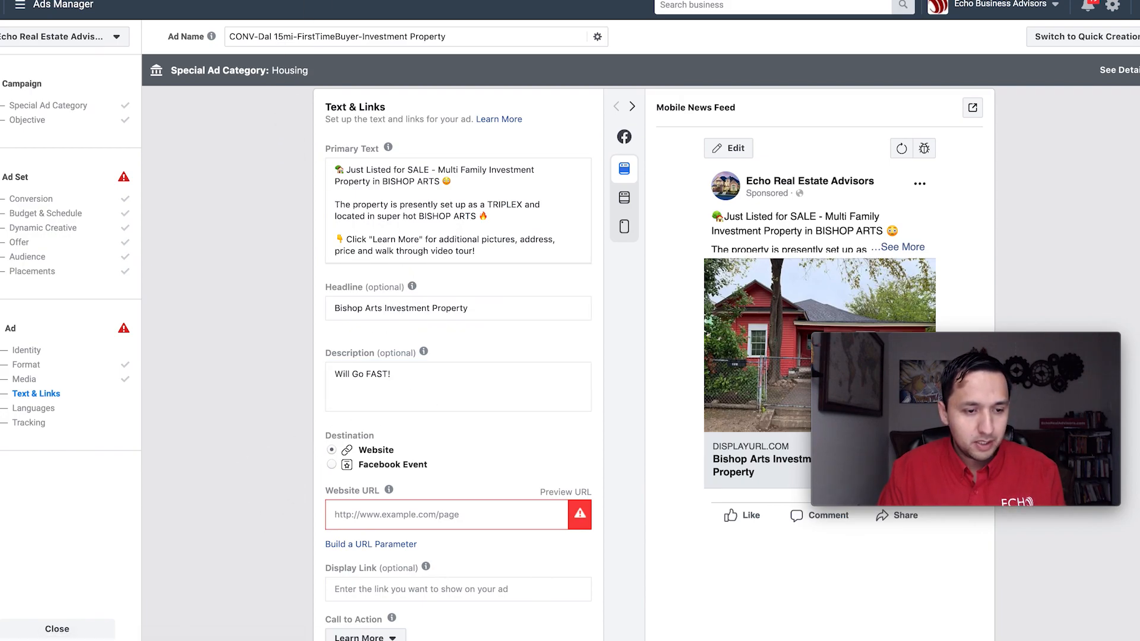
# Step: Switch to ClickFunnels and copy the URL of the Bishop-Arts-813-Buyer-Optin page, returning to Ads Manager
pyautogui.click(522, 1)
pyautogui.click(209, 212)
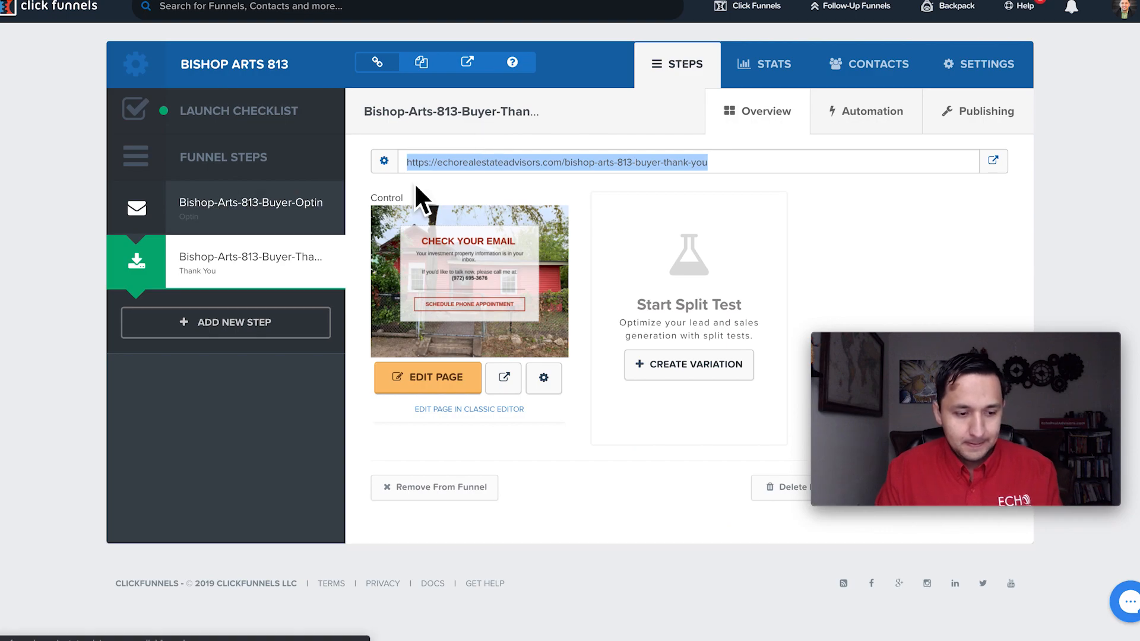
pyautogui.click(505, 164)
pyautogui.hotkey('ctrl', 'a')
pyautogui.hotkey('ctrl', 'c')
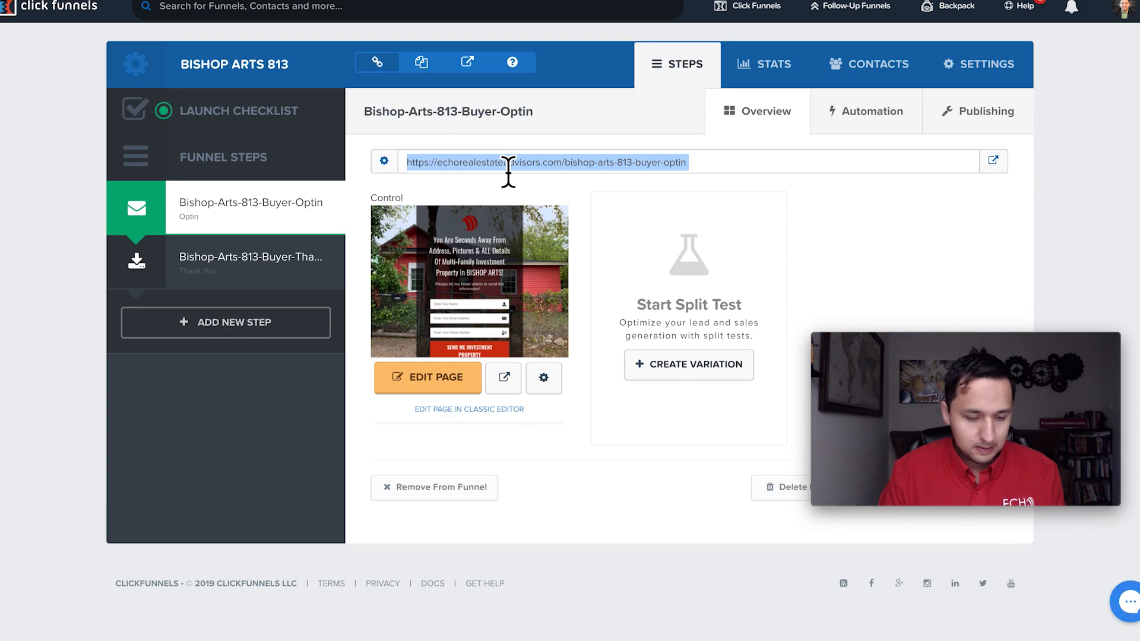
pyautogui.hotkey('ctrl', 'Tab')
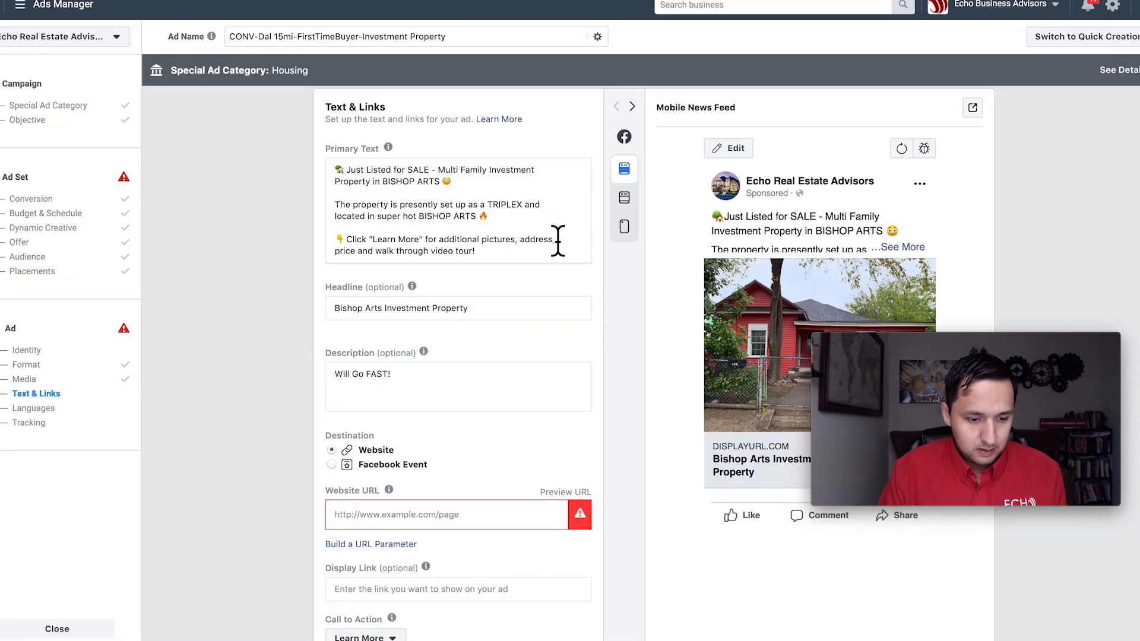
# Step: Set the ad's website URL to the copied bishop-arts-813-buyer-optin address, checking it against the page in ClickFunnels
pyautogui.click(406, 524)
pyautogui.hotkey('ctrl', 'v')
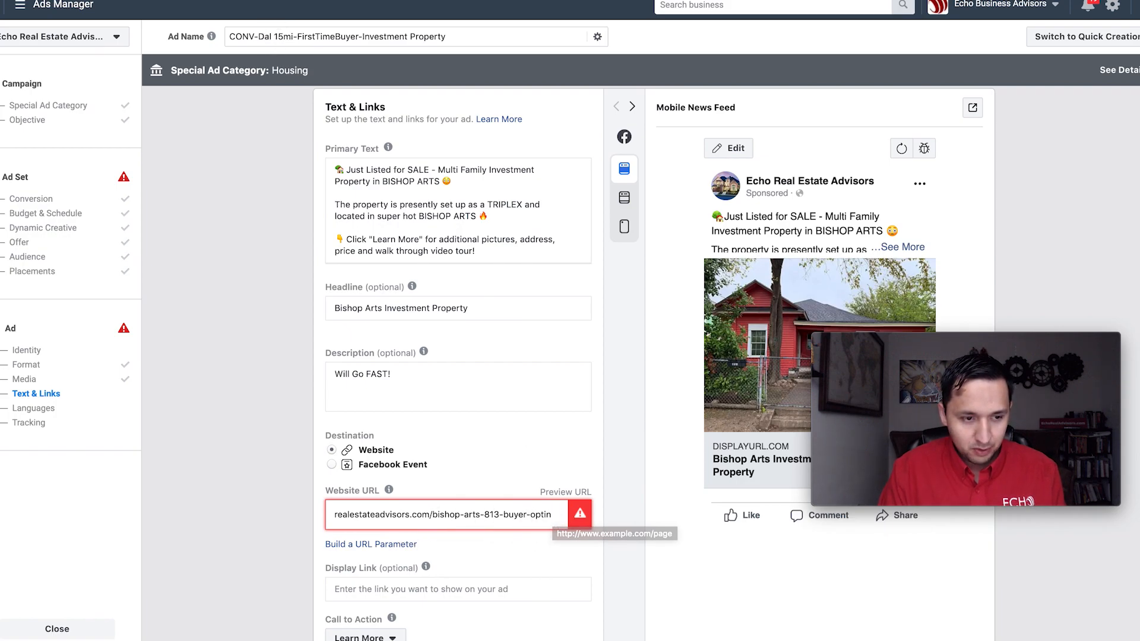
pyautogui.click(240, 1)
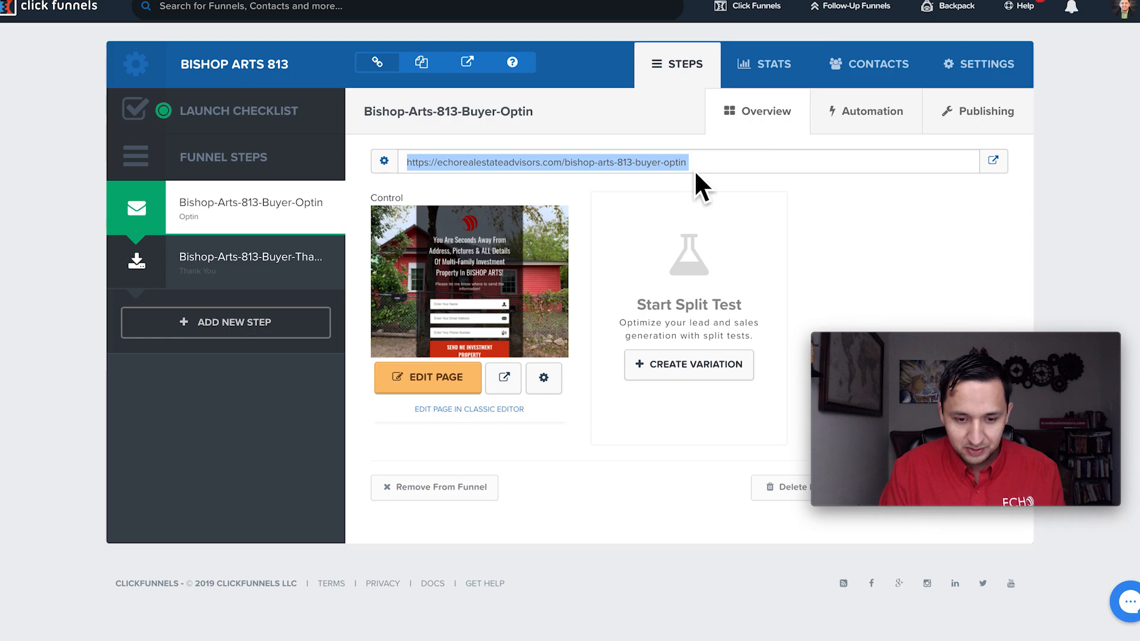
pyautogui.click(416, 1)
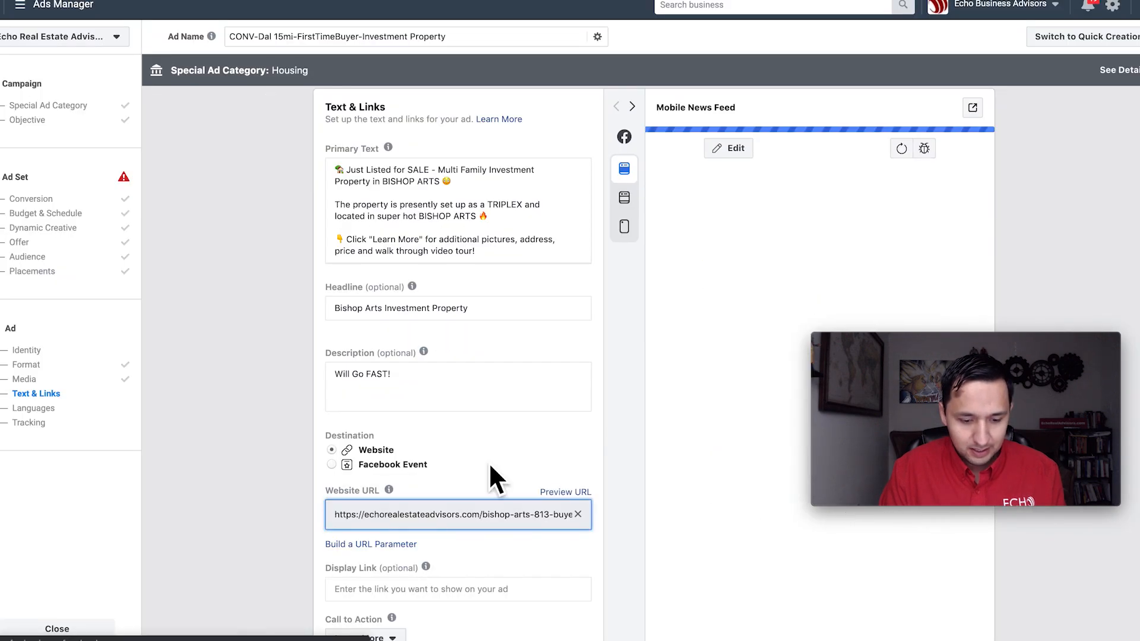
pyautogui.tripleClick(541, 526)
pyautogui.hotkey('ctrl', 'v')
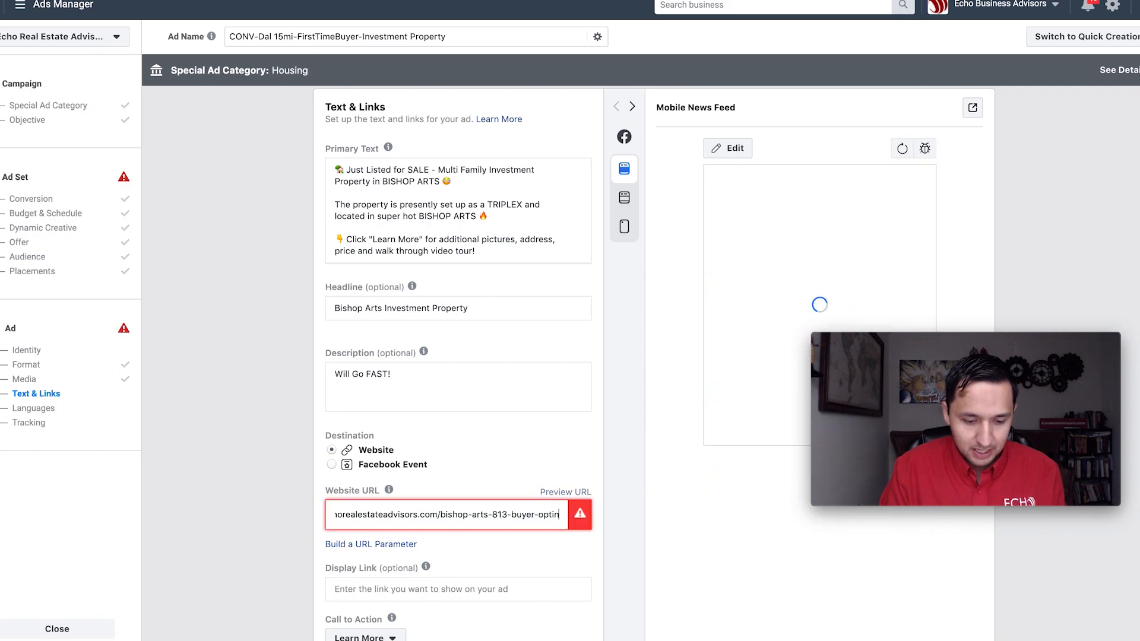
# Step: Shorten the ad headline to "Bishop Arts Property"
pyautogui.scroll(-3, 589, 491)
pyautogui.click(419, 152)
pyautogui.doubleClick(407, 155)
pyautogui.press('BackSpace')
pyautogui.click(438, 233)
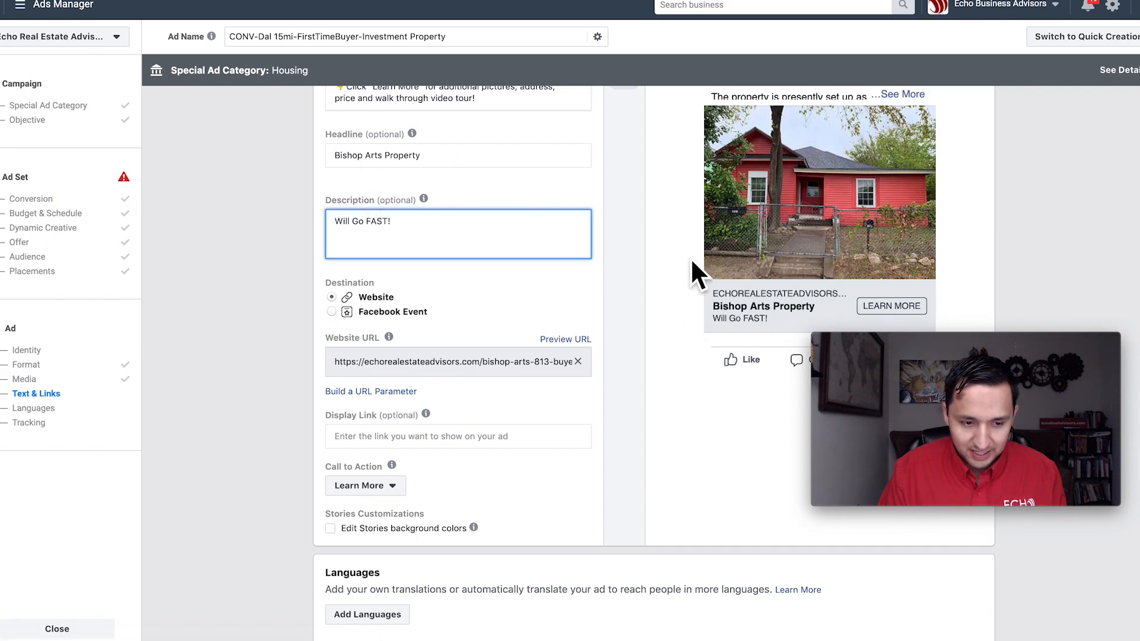
# Step: Check the remaining call-to-action, language and tracking settings and confirm the ad
pyautogui.scroll(-4, 569, 466)
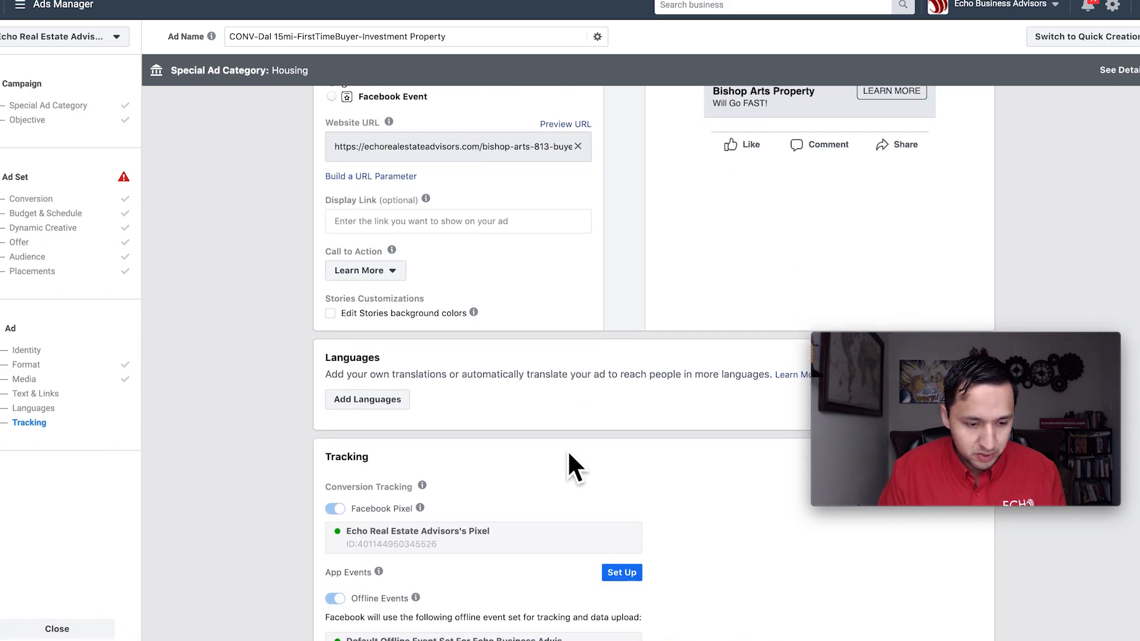
pyautogui.scroll(-4, 569, 457)
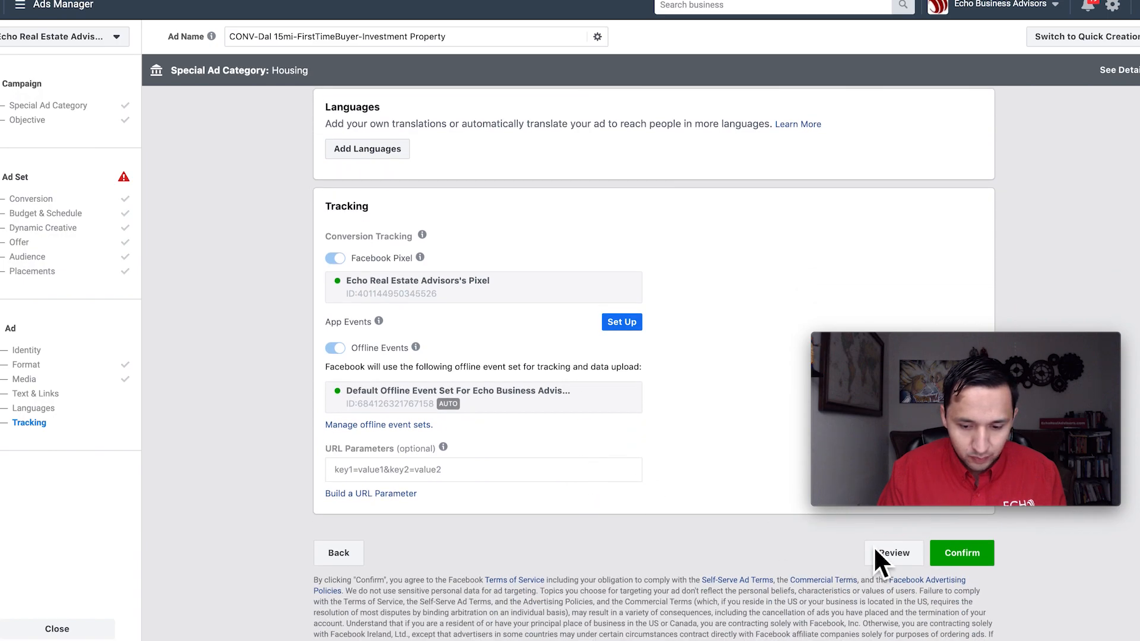
pyautogui.click(974, 552)
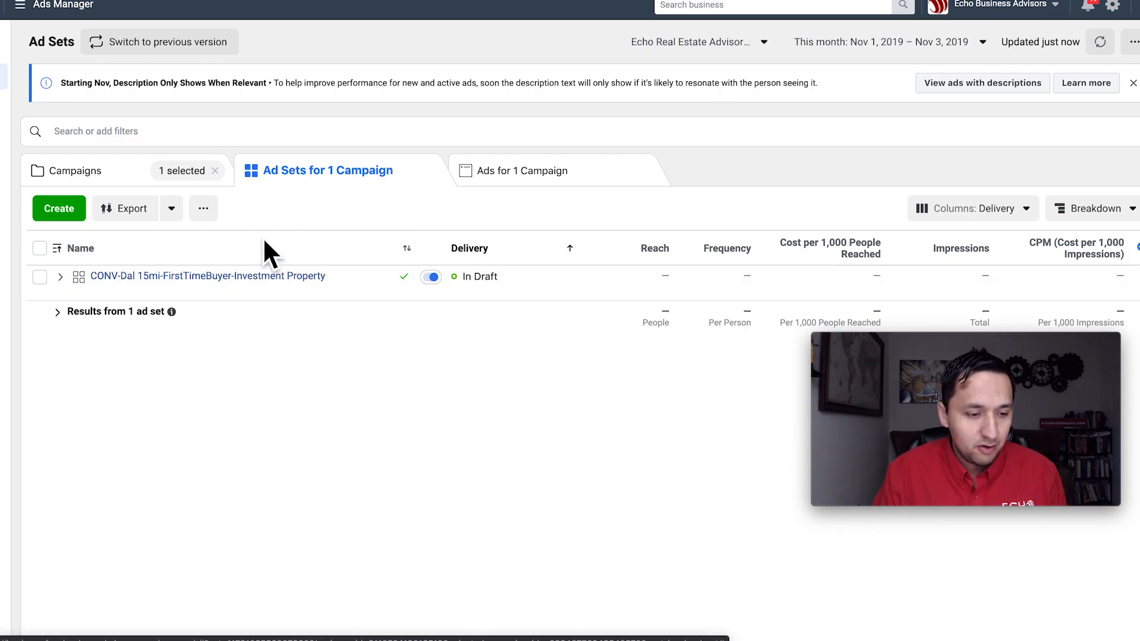
# Step: Duplicate the first-time-buyer ad set into 3 copies within the original campaign, open the first copy for editing and publish the draft items
pyautogui.moveTo(232, 288)
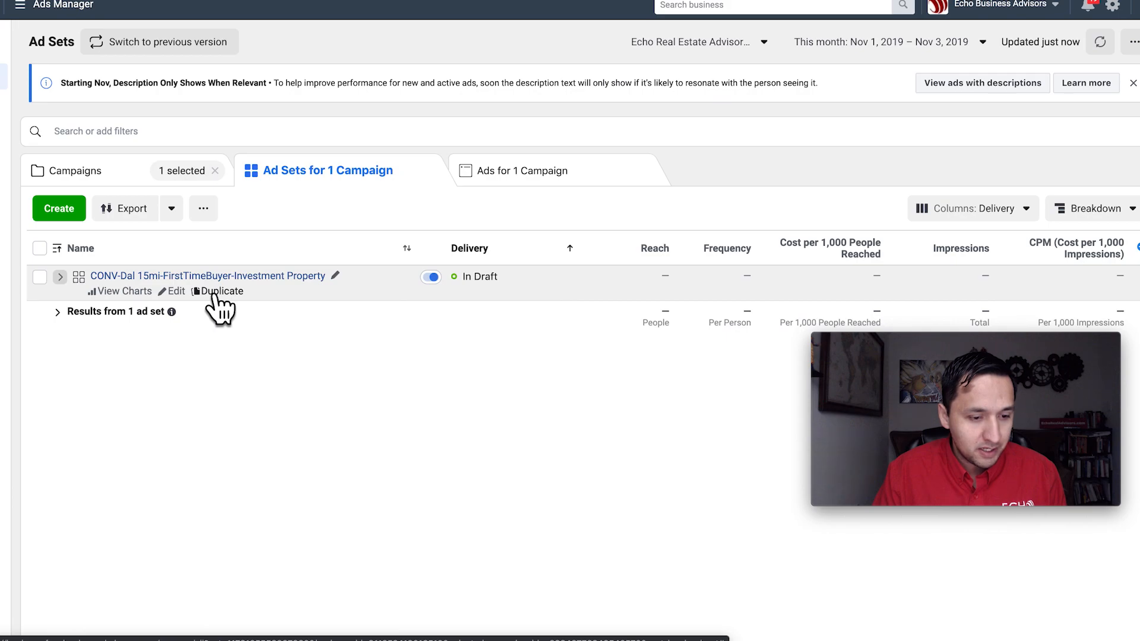
pyautogui.click(218, 293)
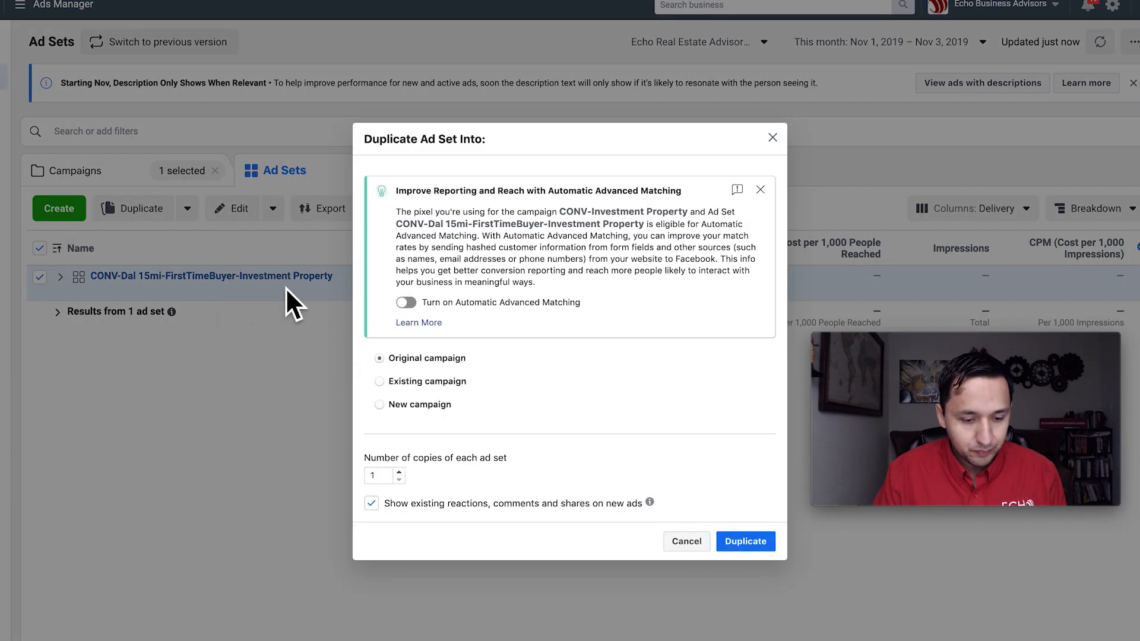
pyautogui.click(399, 472)
pyautogui.click(400, 415)
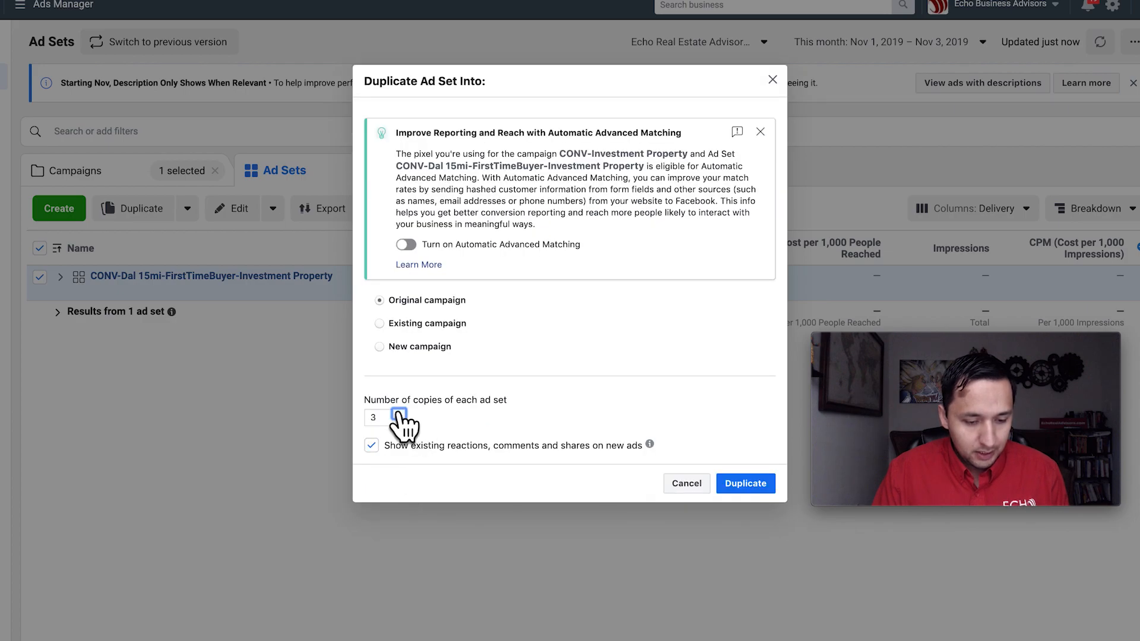
pyautogui.click(746, 484)
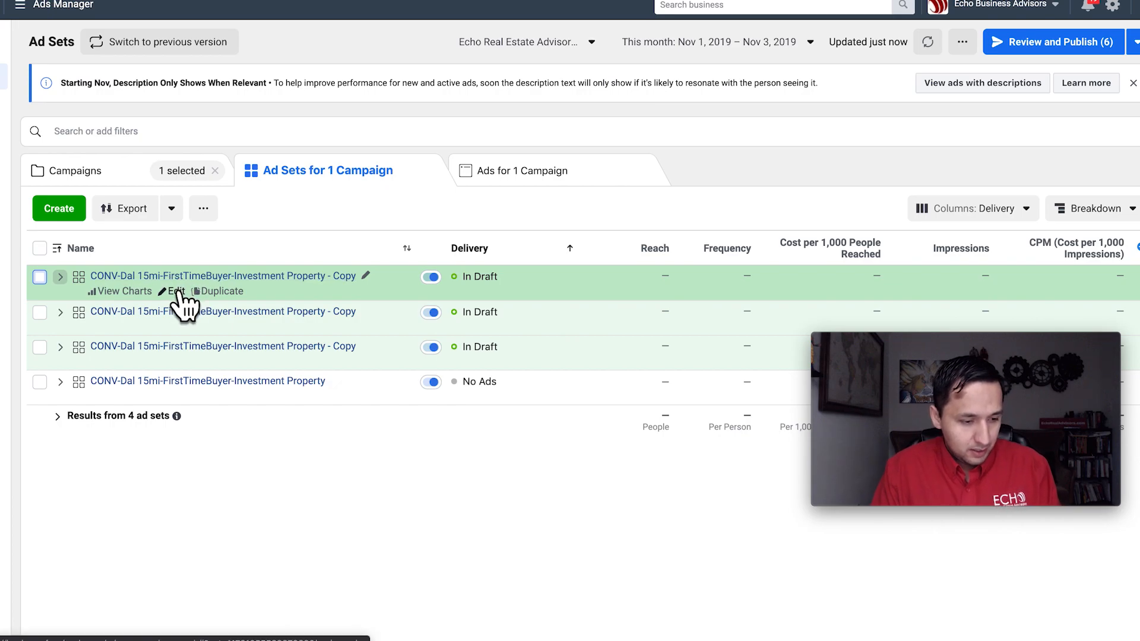
pyautogui.click(176, 291)
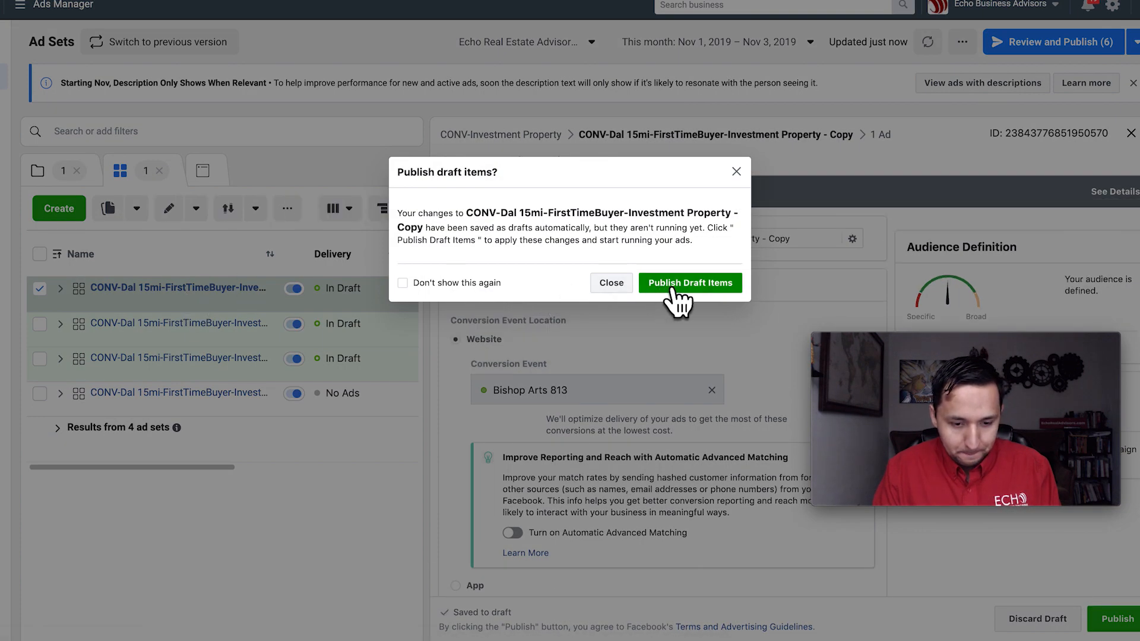
pyautogui.click(684, 285)
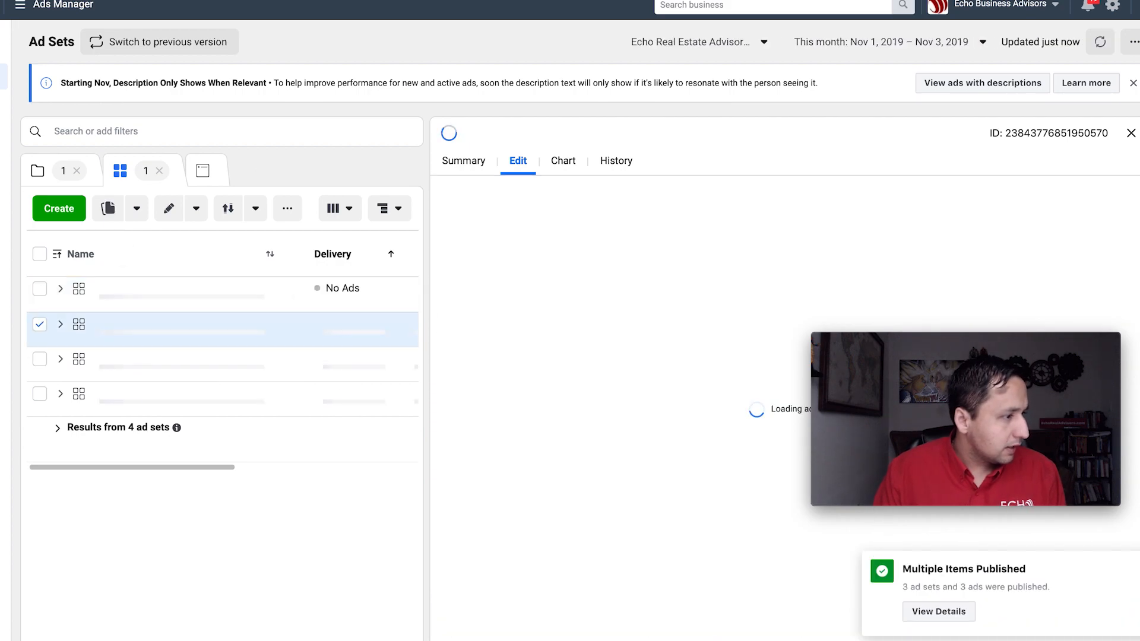
# Step: Rename the first ad set copy as CONV-Dal 15mi-Renovation-Investment Property and copy the new name
pyautogui.click(660, 241)
pyautogui.moveTo(674, 240); pyautogui.dragTo(615, 249)
pyautogui.write('Renovation')
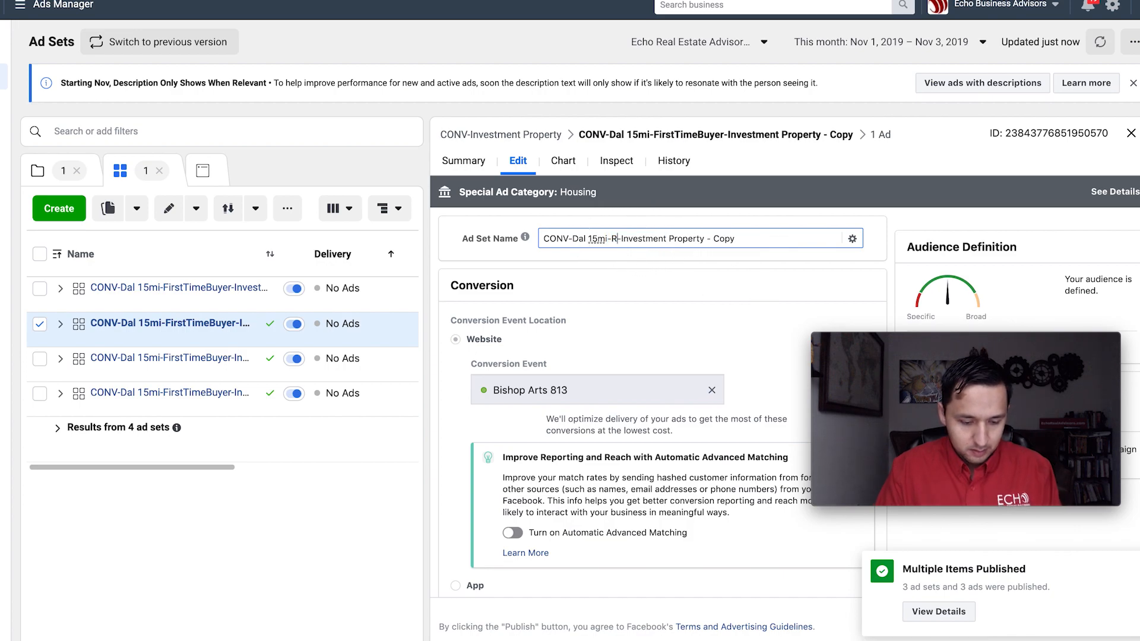
pyautogui.moveTo(745, 238); pyautogui.dragTo(804, 241)
pyautogui.press('BackSpace')
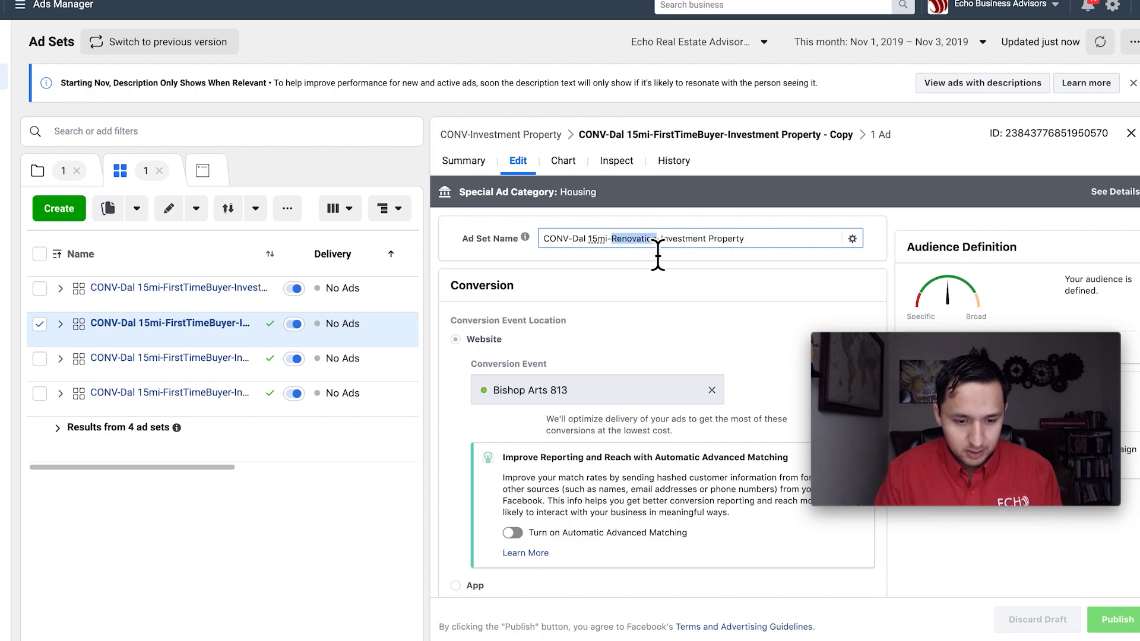
pyautogui.tripleClick(658, 256)
# Step: Replace the first-time buyer interest in the ad set's detailed targeting with Renovation
pyautogui.scroll(-15, 658, 255)
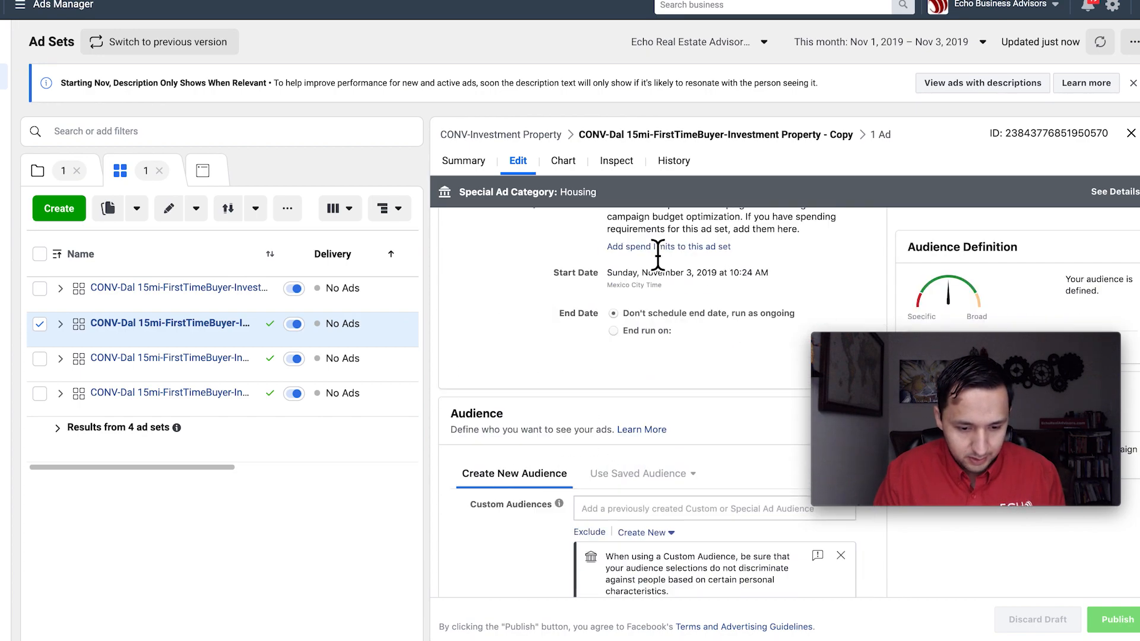
pyautogui.scroll(-3, 658, 256)
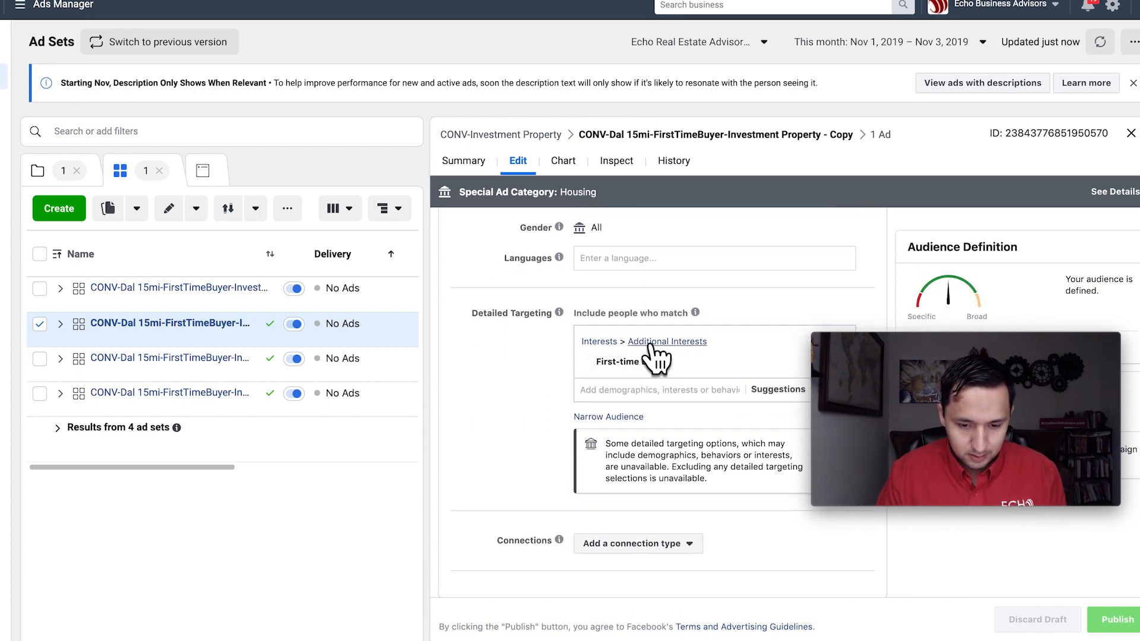
pyautogui.click(835, 274)
pyautogui.click(647, 249)
pyautogui.write('renovation')
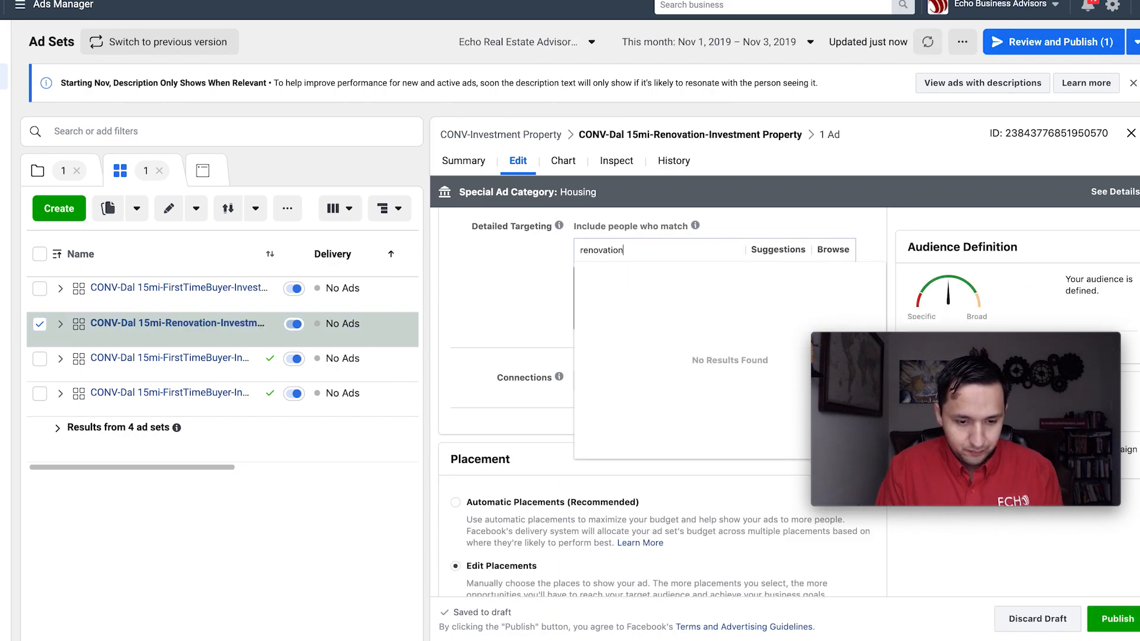
pyautogui.click(607, 275)
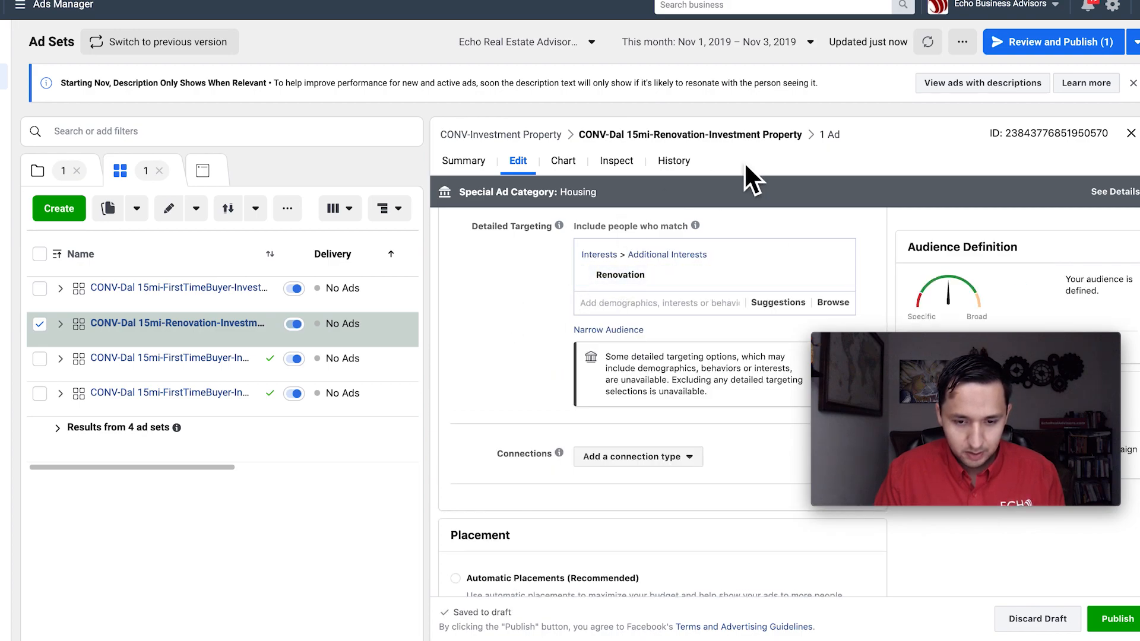
# Step: Rename the ad inside this ad set as CONV-Dal 15mi-Renovation-Investment Property, publish it and close the editor
pyautogui.click(831, 136)
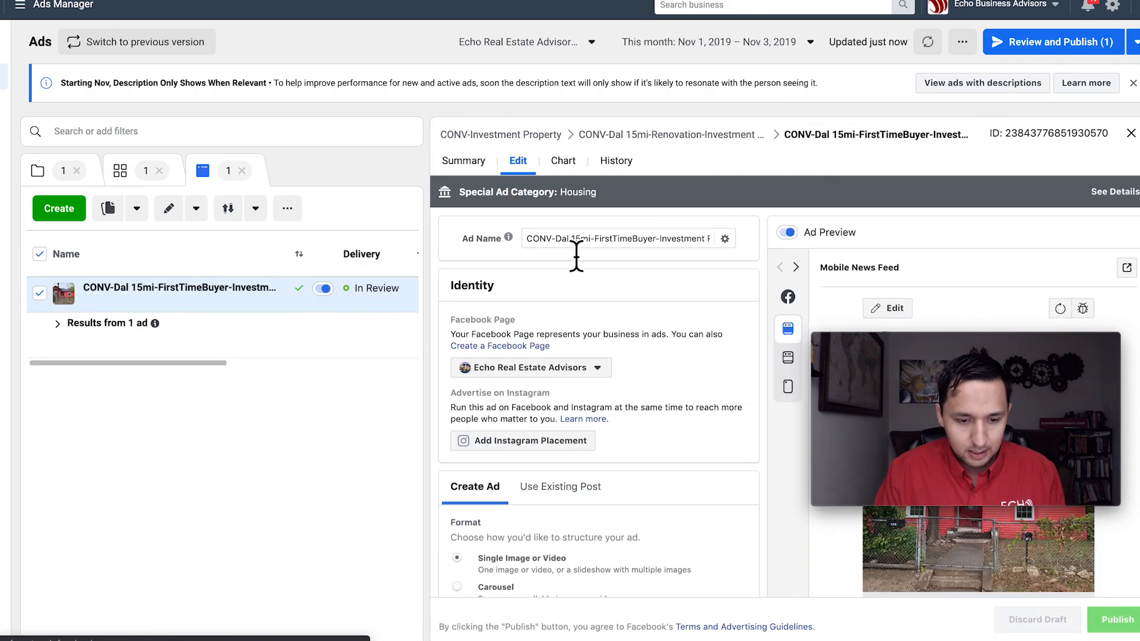
pyautogui.tripleClick(585, 238)
pyautogui.hotkey('ctrl', 'v')
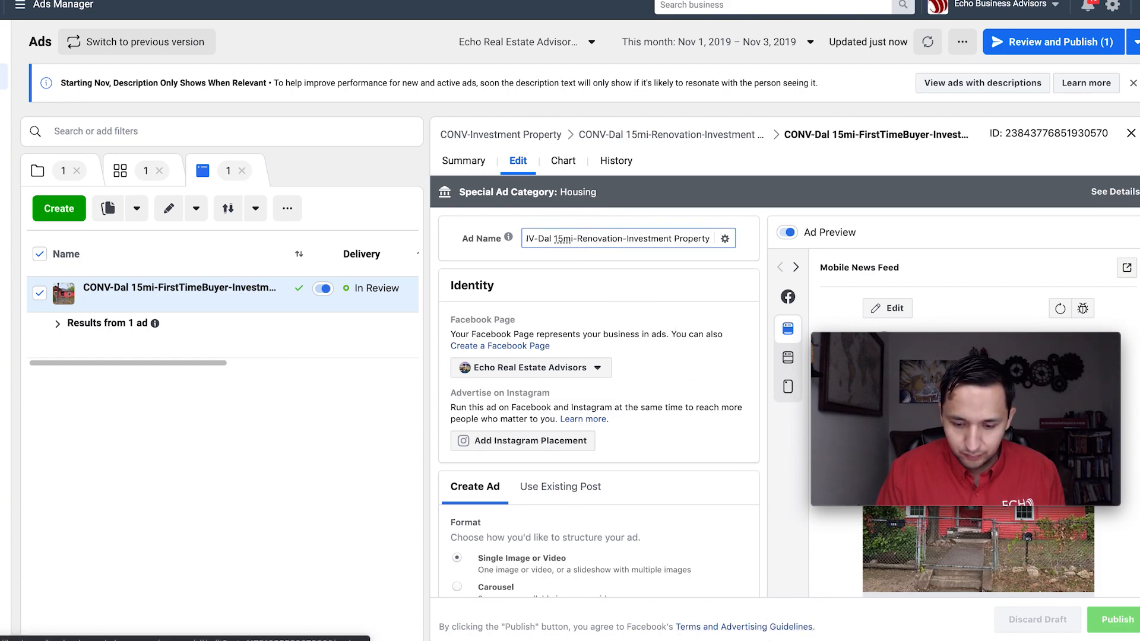
pyautogui.click(800, 588)
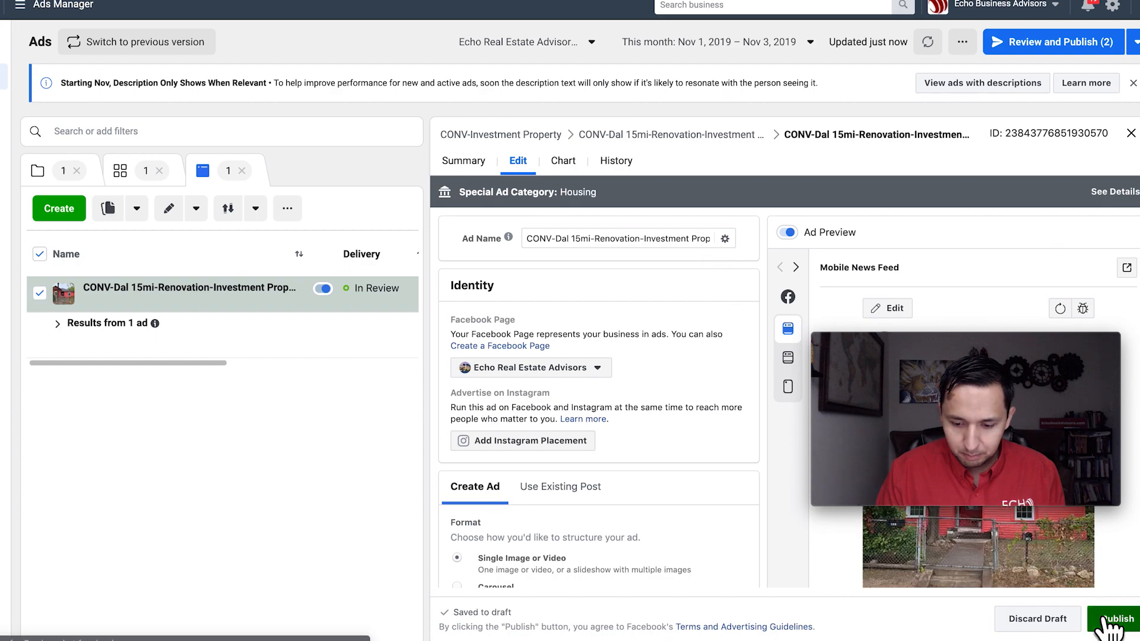
pyautogui.click(1116, 619)
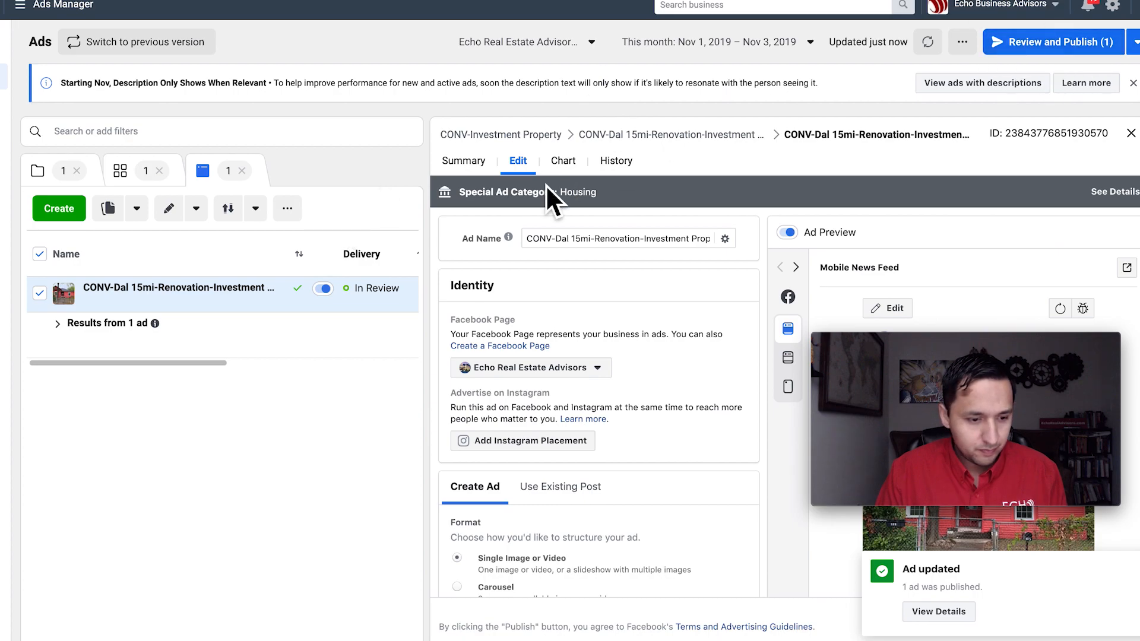
pyautogui.click(1128, 132)
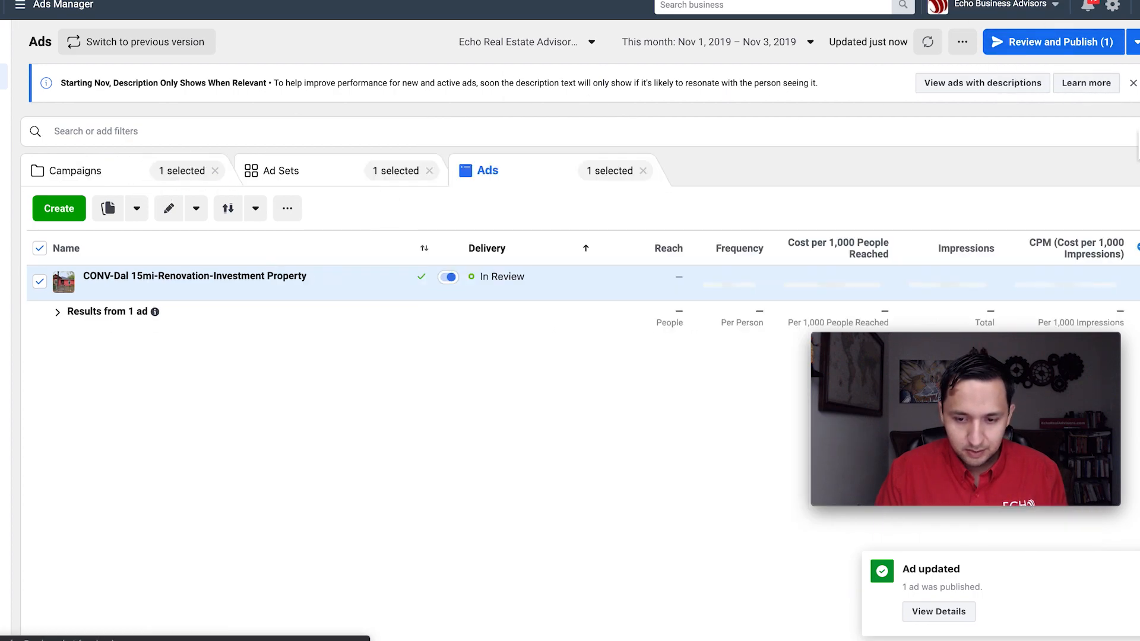
# Step: Open the next first-time-buyer ad set copy for editing, rename it CONV-Dal 15mi-Starter Home-Investment Property and copy the new name
pyautogui.click(270, 174)
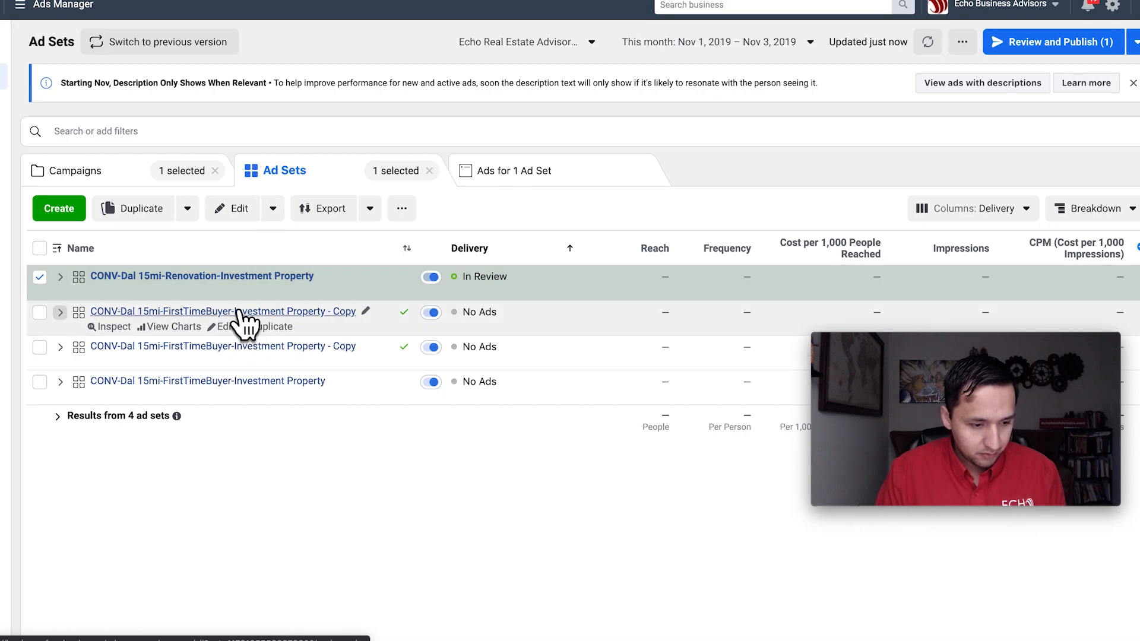
pyautogui.click(41, 278)
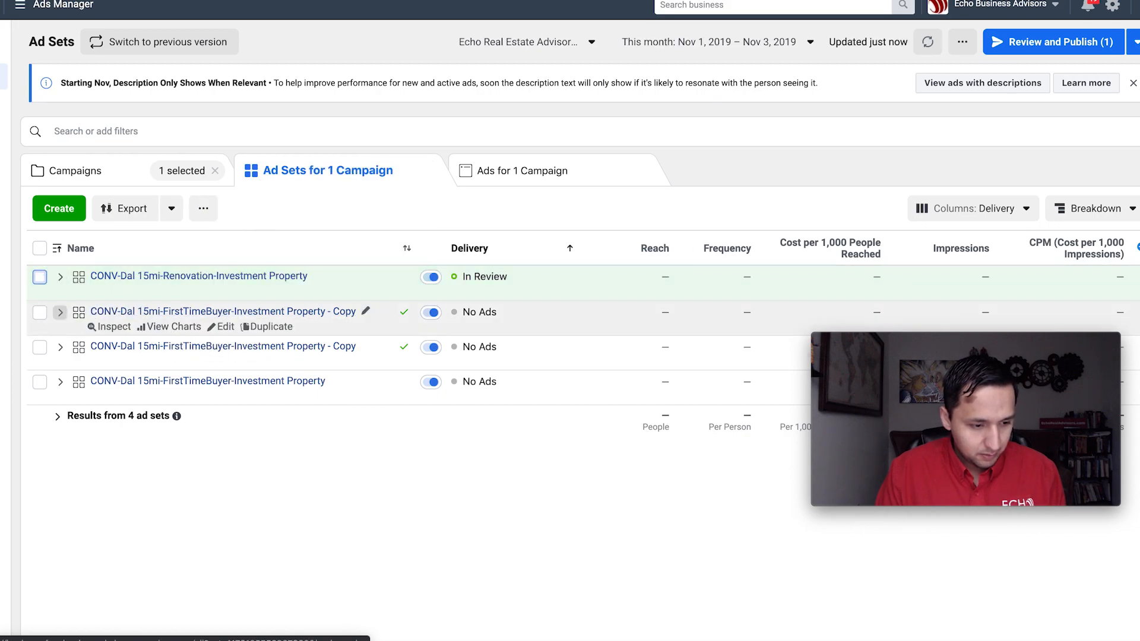
pyautogui.click(224, 327)
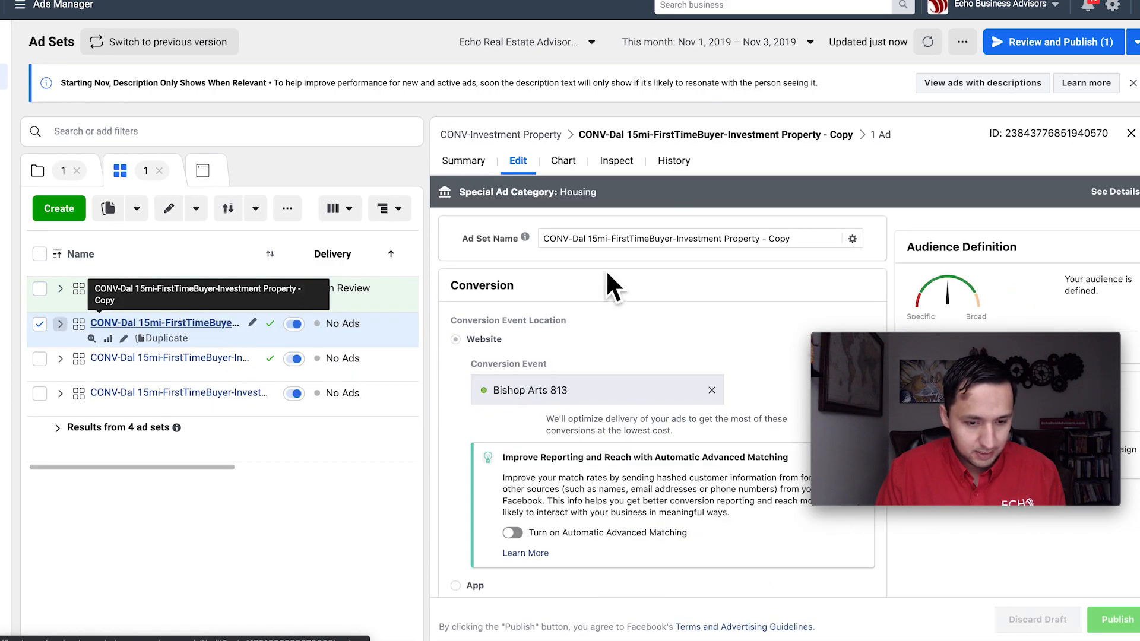
pyautogui.doubleClick(669, 246)
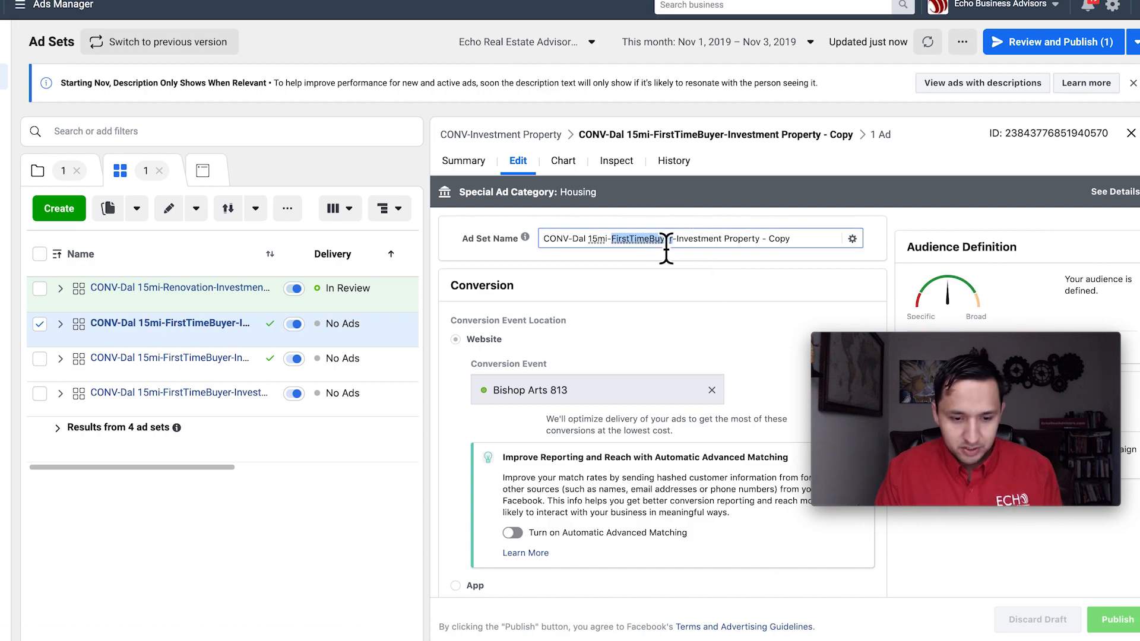
pyautogui.write('Starter Home')
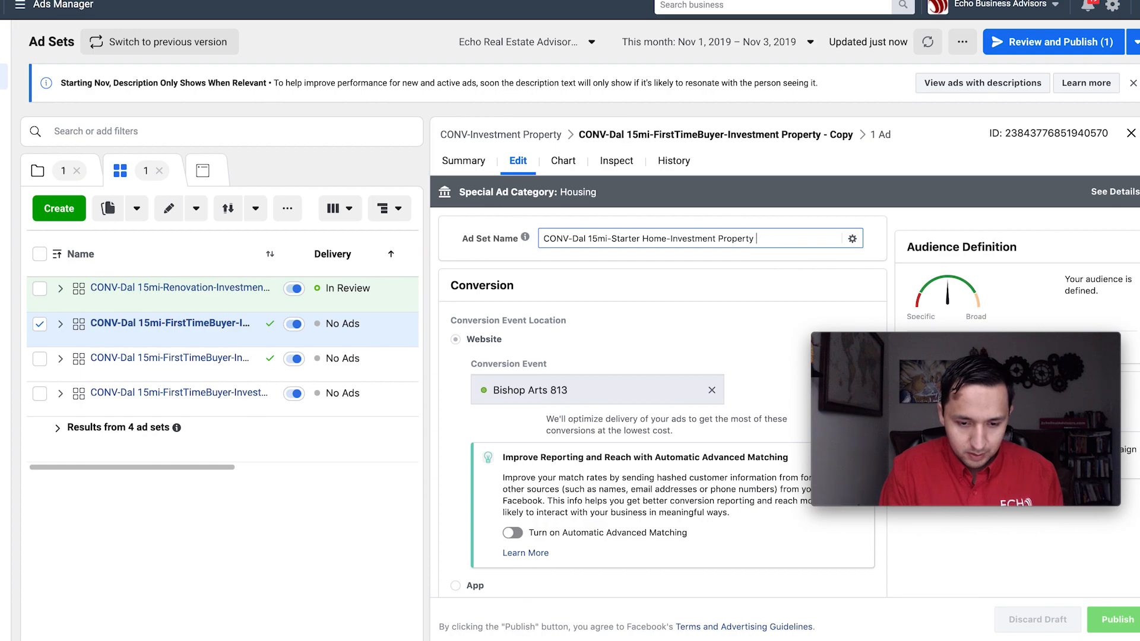
pyautogui.hotkey('ctrl', 'a')
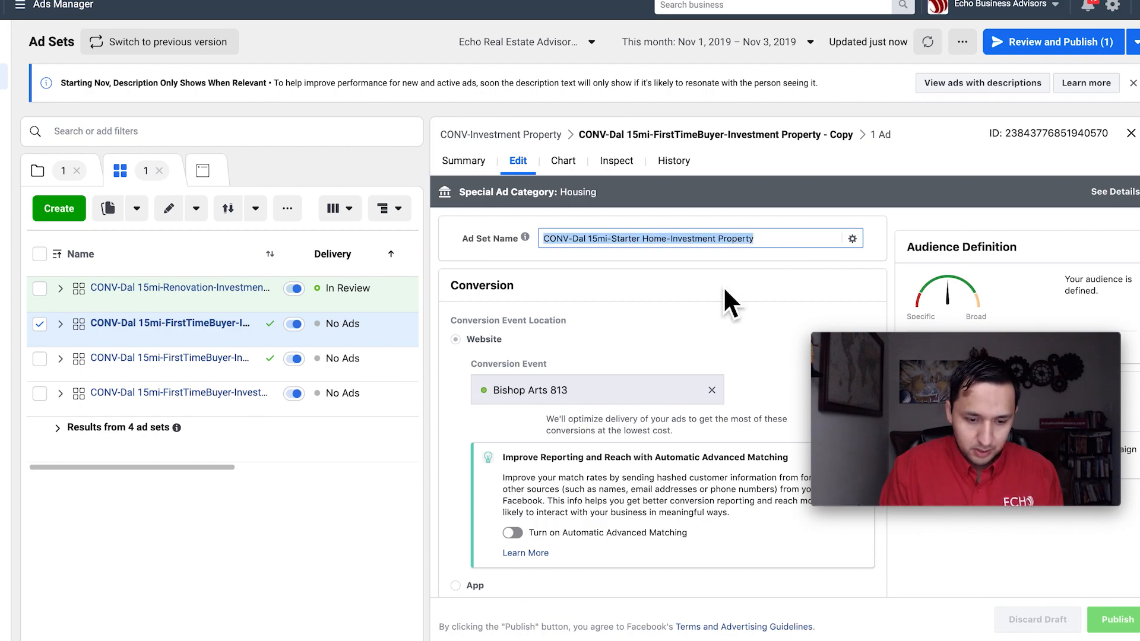
# Step: Replace the first-time buyer interest in this ad set's detailed targeting with Starter home
pyautogui.scroll(-15, 651, 300)
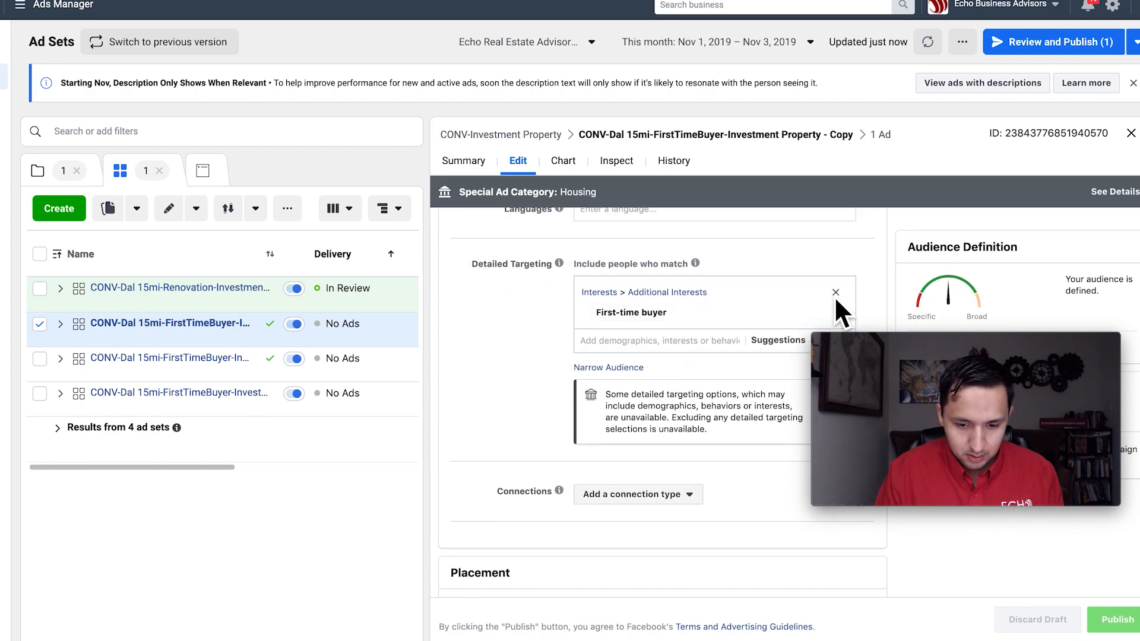
pyautogui.click(831, 313)
pyautogui.click(632, 289)
pyautogui.write('starter')
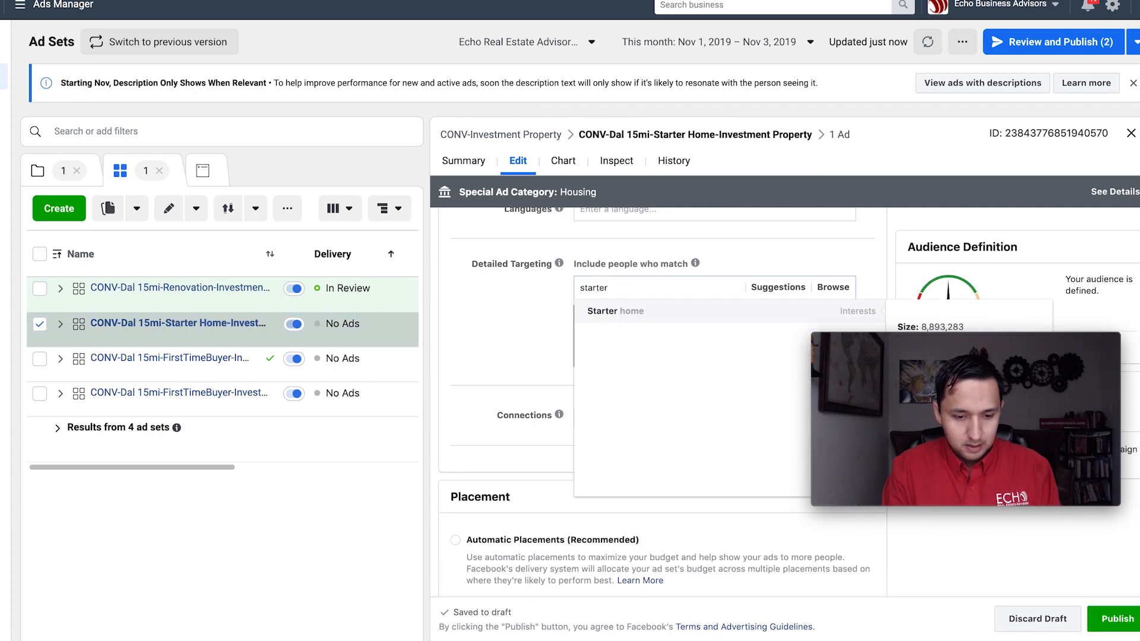
pyautogui.click(607, 314)
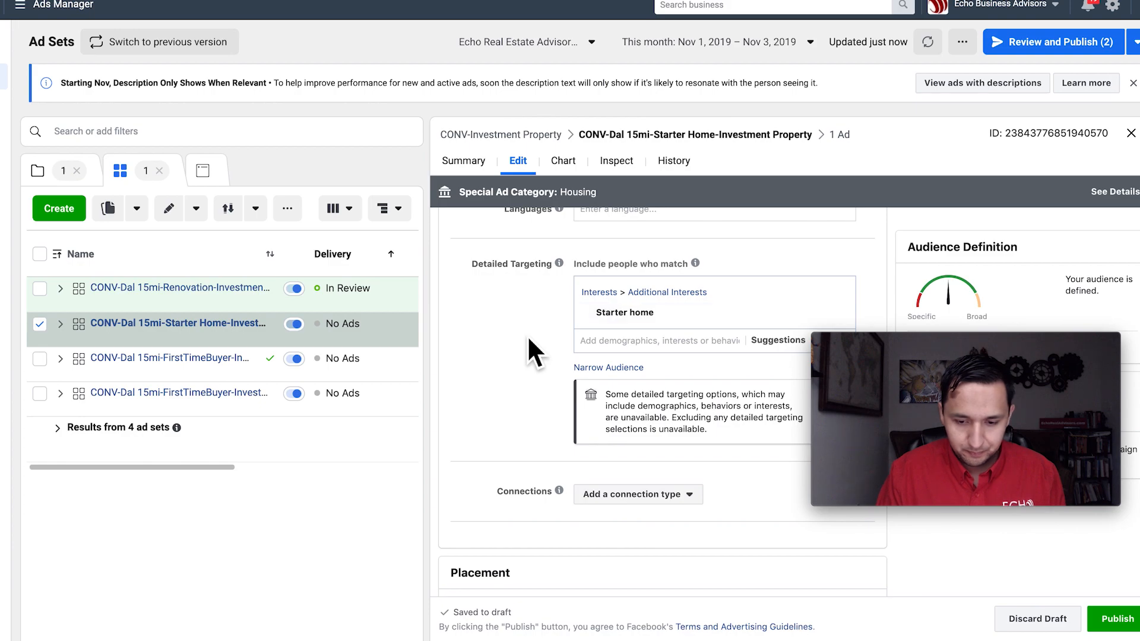
# Step: Rename the ad inside this ad set as CONV-Dal 15mi-Starter Home-Investment Property, publish it and close the editor
pyautogui.click(839, 135)
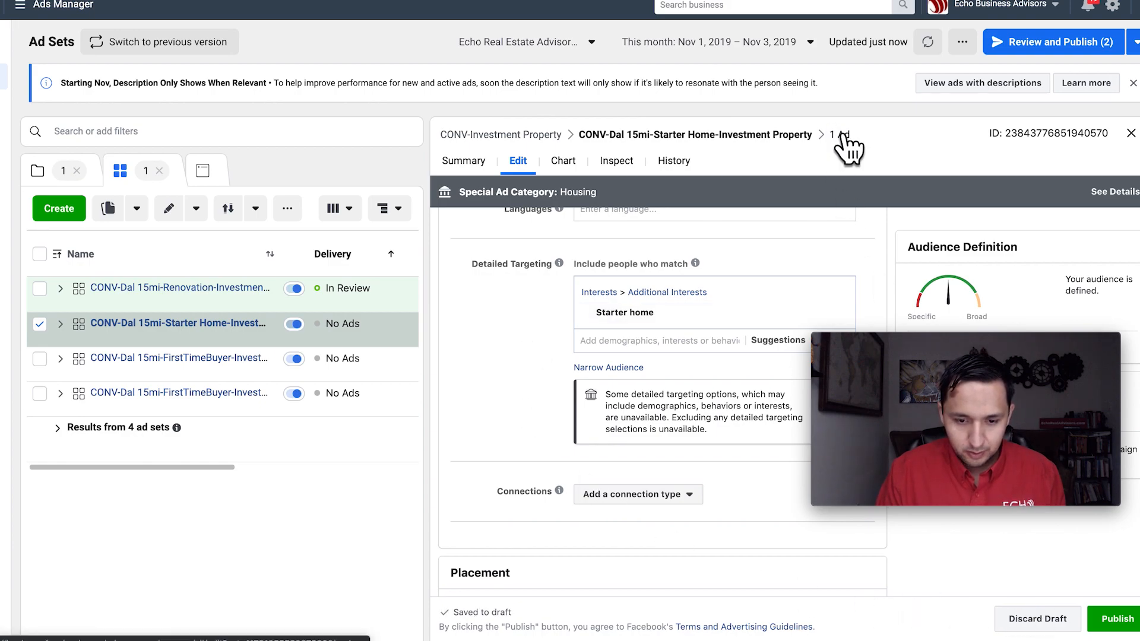
pyautogui.tripleClick(585, 241)
pyautogui.hotkey('ctrl', 'v')
pyautogui.click(570, 291)
pyautogui.click(1129, 618)
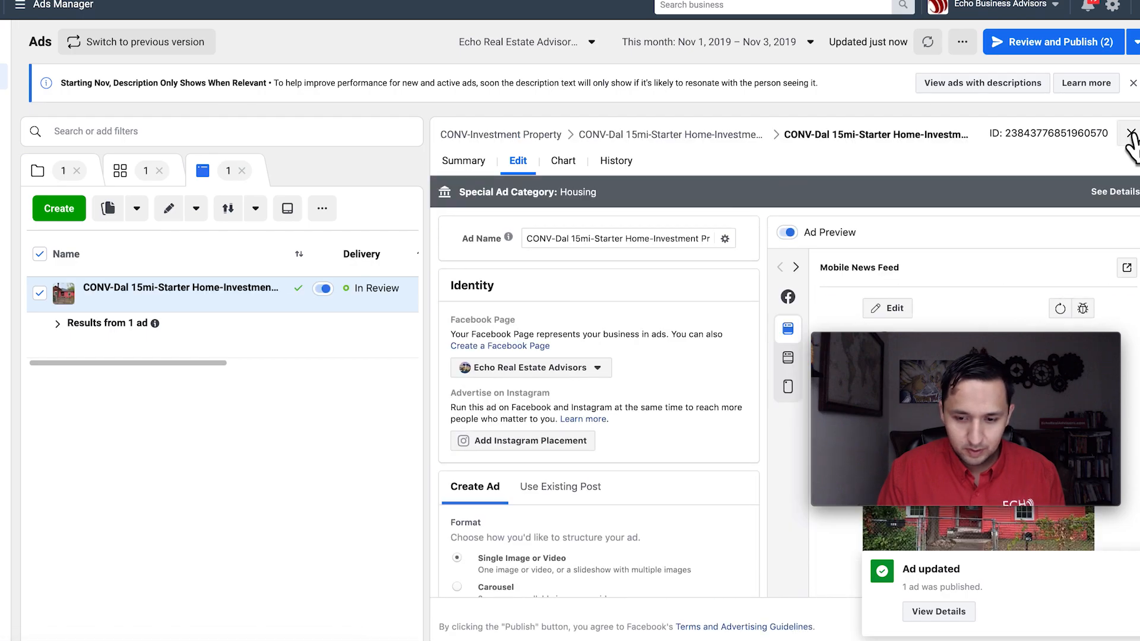
pyautogui.click(1131, 134)
# Step: Open the remaining first-time-buyer ad set copy, rename it CONV-Dal 15mi-Real Estate Investing-Investment Property and copy the new name
pyautogui.click(274, 178)
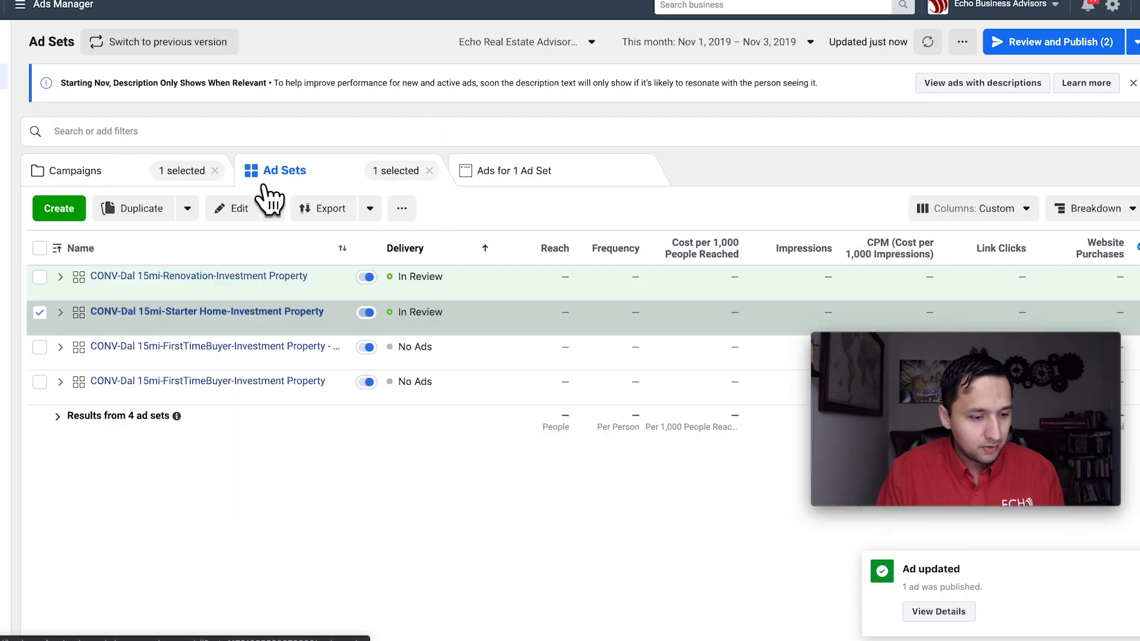
pyautogui.click(39, 313)
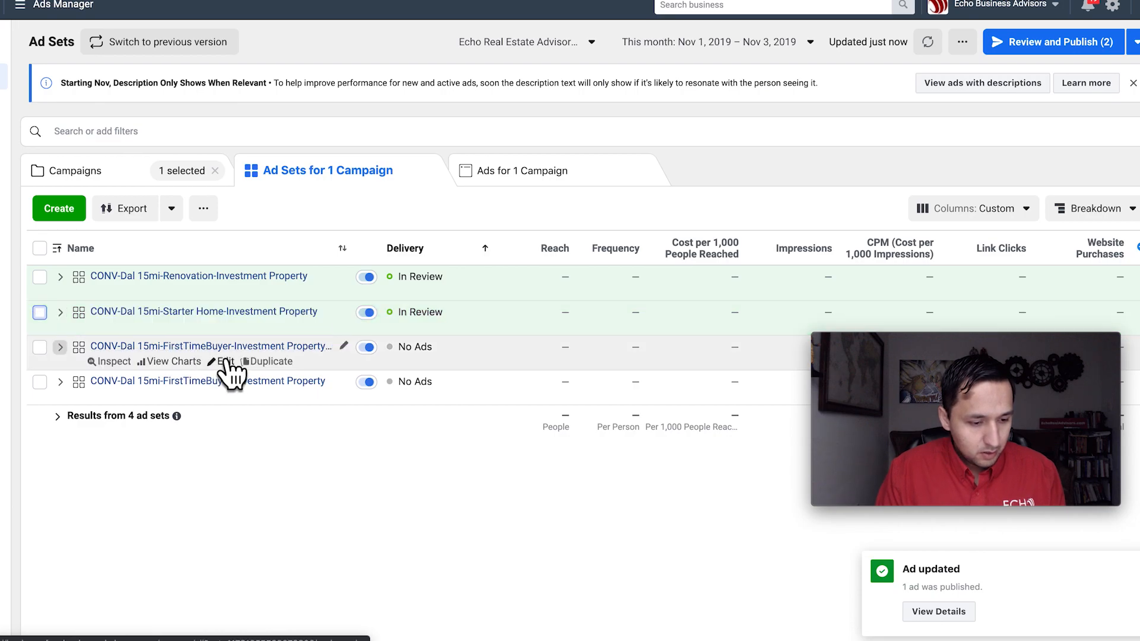
pyautogui.click(227, 361)
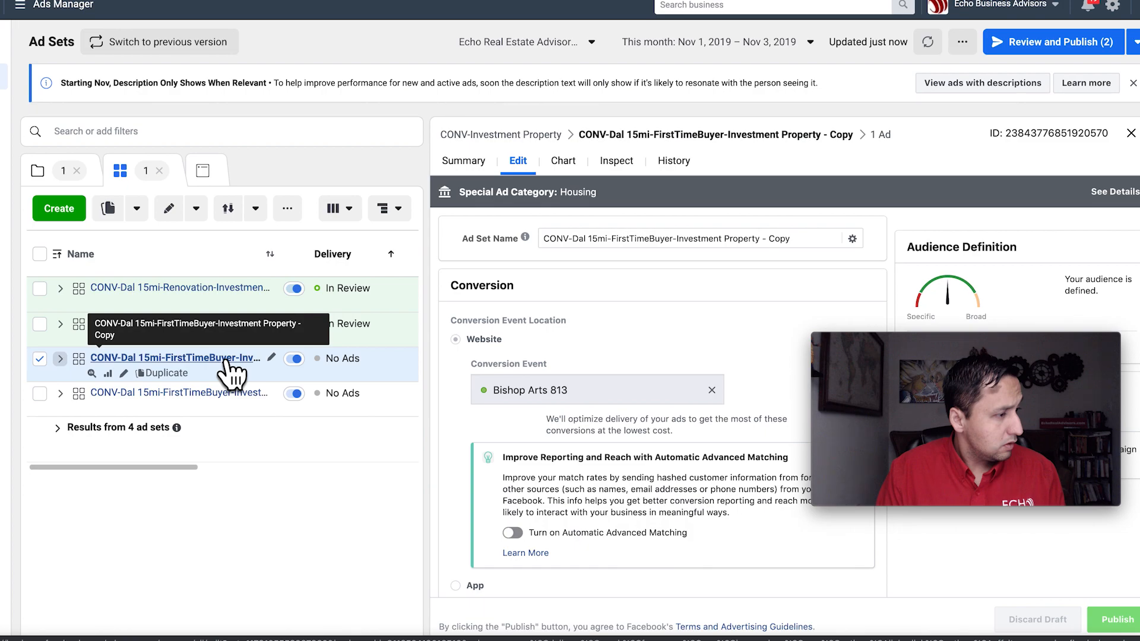
pyautogui.moveTo(671, 239); pyautogui.dragTo(620, 248)
pyautogui.write('Real Es')
pyautogui.press('BackSpace')
pyautogui.press('BackSpace')
pyautogui.press('BackSpace')
pyautogui.press('BackSpace')
pyautogui.press('BackSpace')
pyautogui.press('BackSpace')
pyautogui.press('BackSpace')
pyautogui.press('BackSpace')
pyautogui.write('Real Estate Investing')
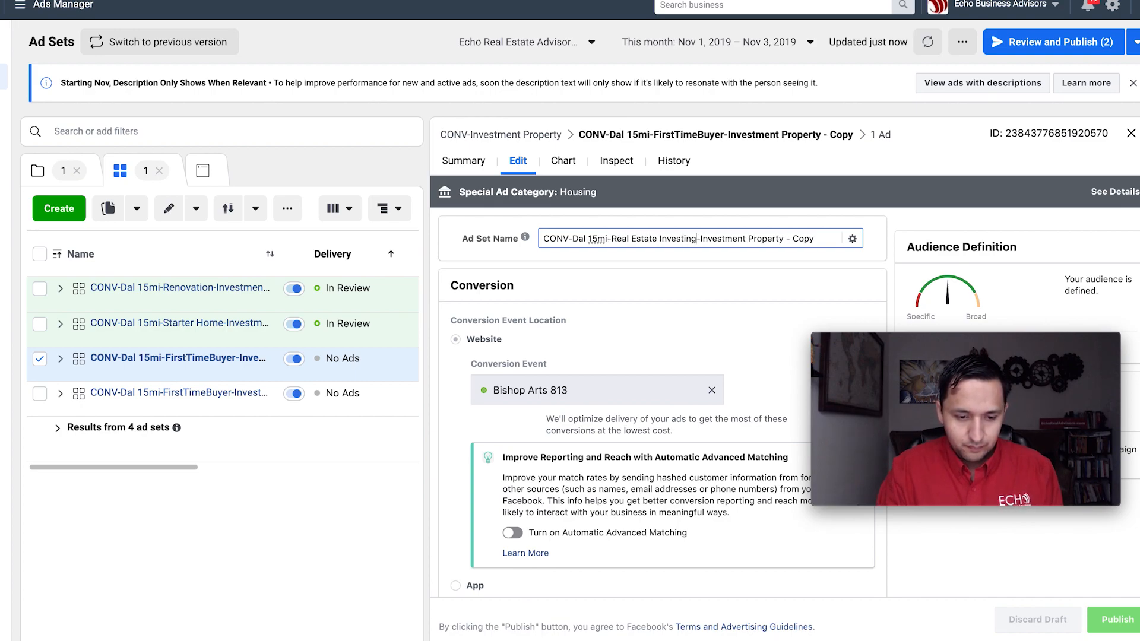
pyautogui.click(786, 239)
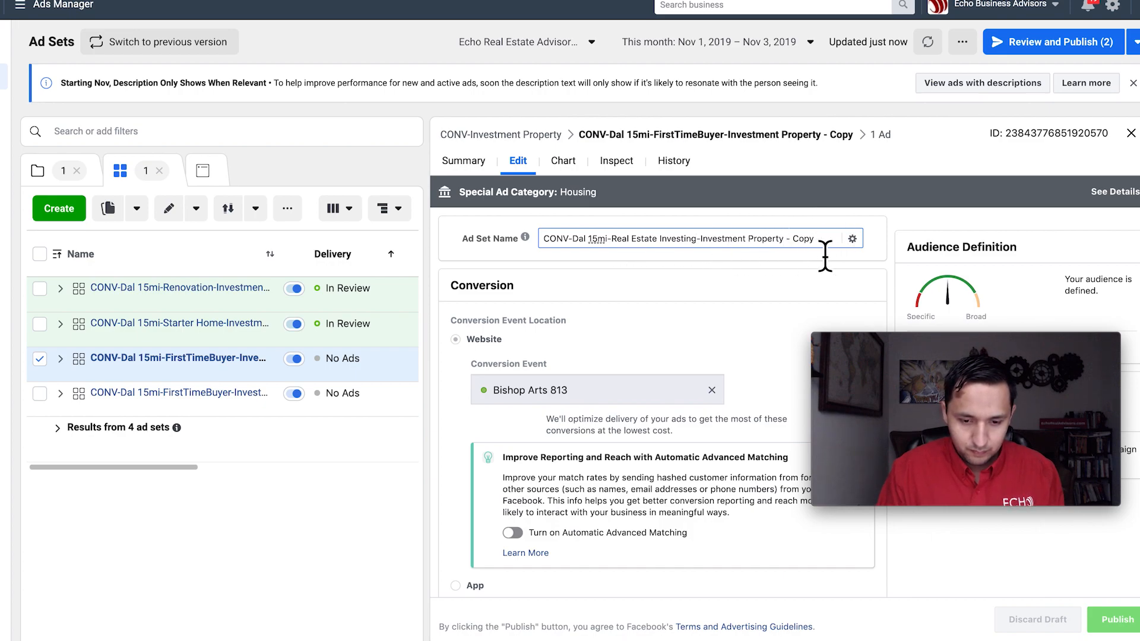
pyautogui.press('super+a')
pyautogui.hotkey('ctrl', 'c')
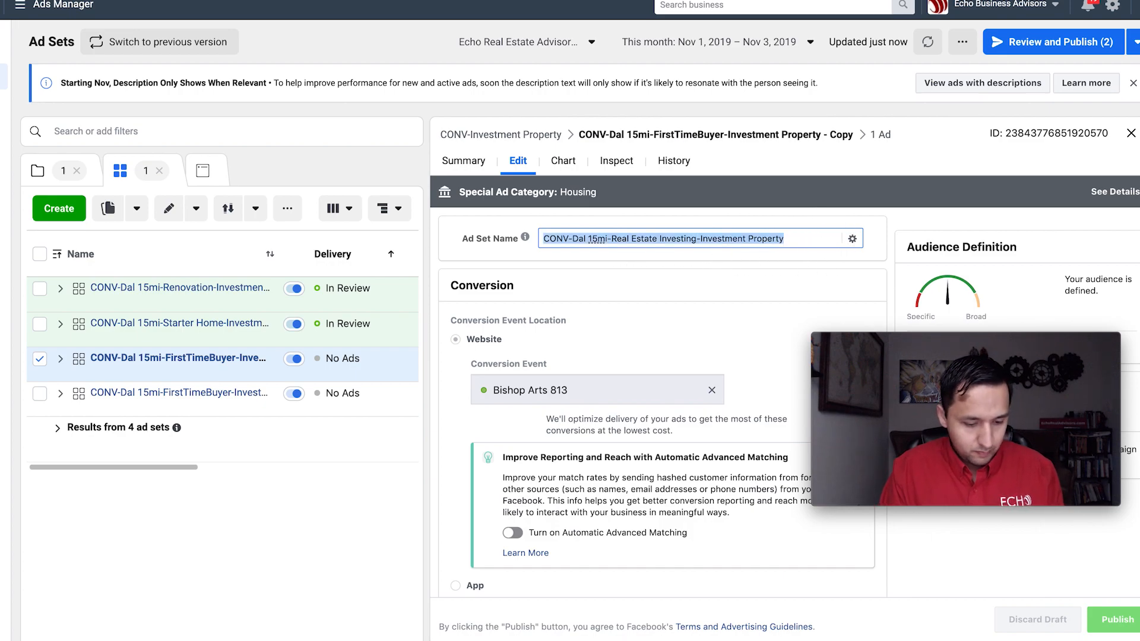
# Step: Replace the first-time buyer interest in this ad set's detailed targeting with Real estate investing
pyautogui.scroll(-10, 750, 287)
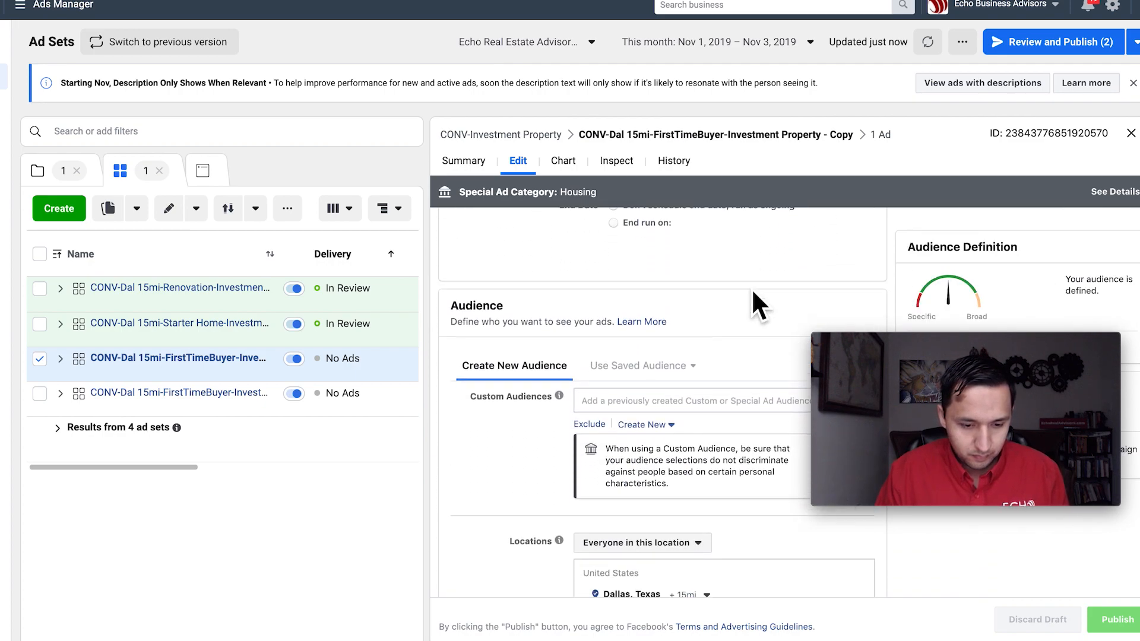
pyautogui.scroll(-5, 531, 410)
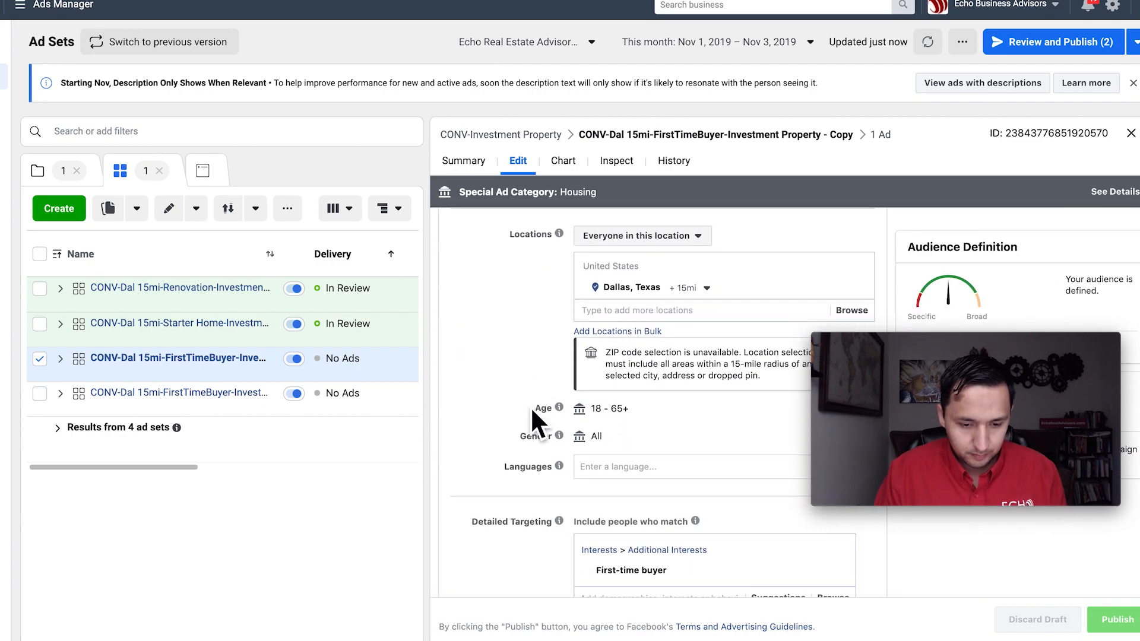
pyautogui.scroll(-2, 650, 406)
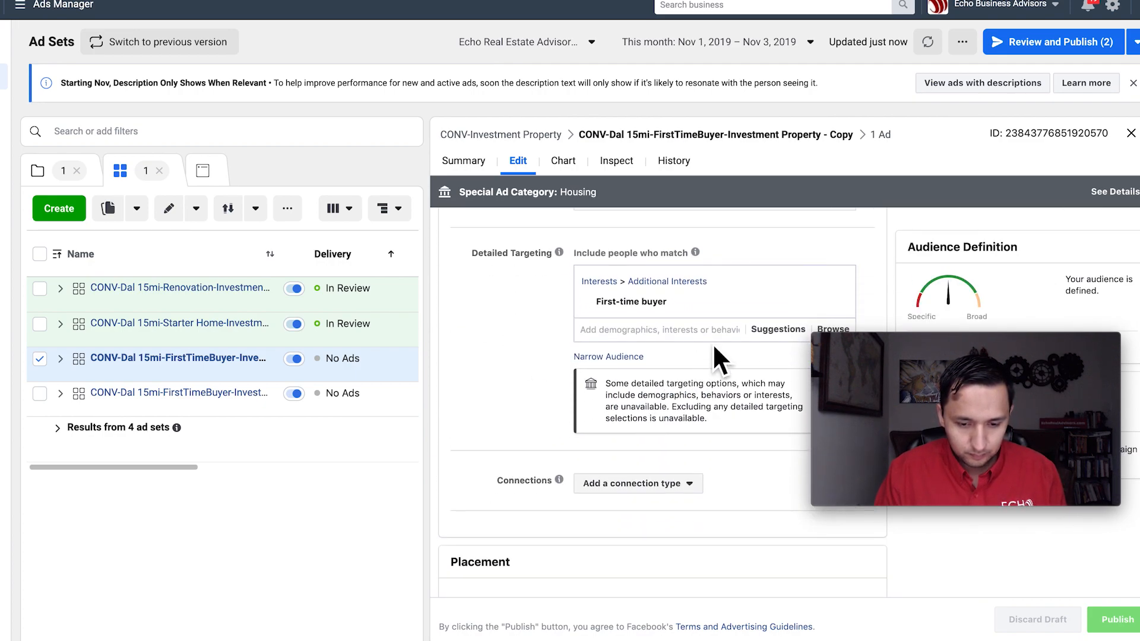
pyautogui.click(835, 302)
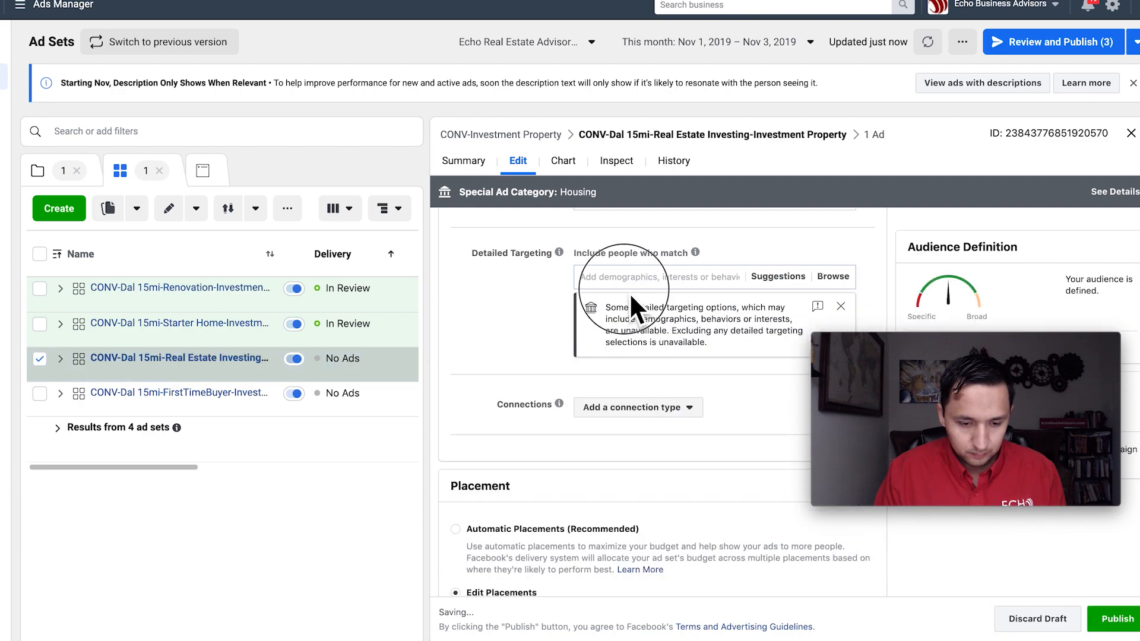
pyautogui.hotkey('ctrl', 'v')
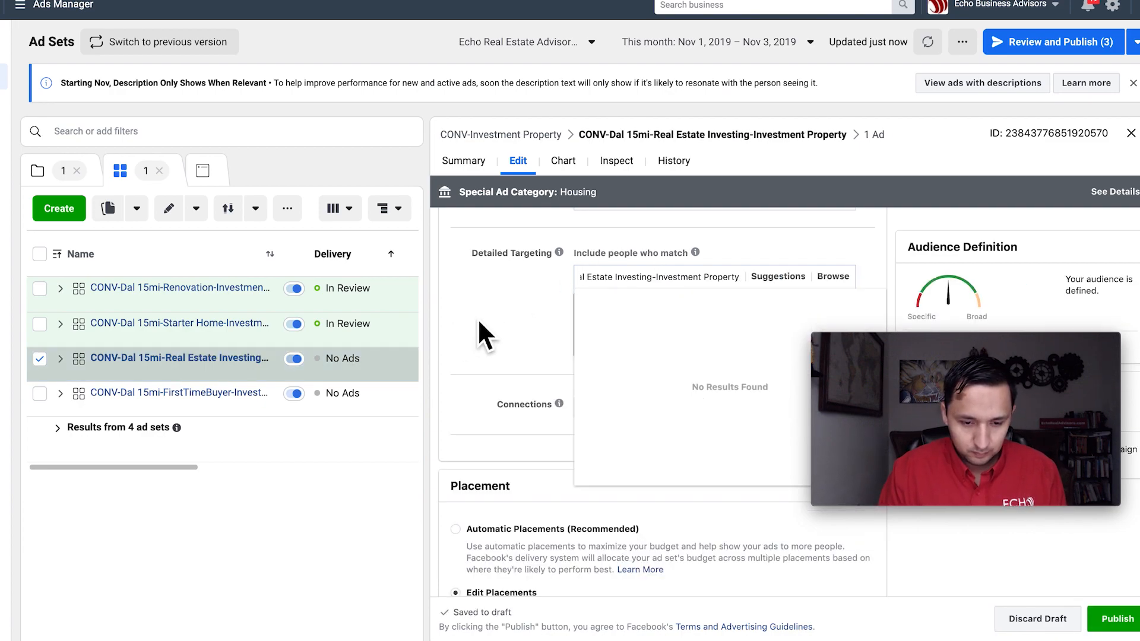
pyautogui.click(482, 321)
pyautogui.click(654, 286)
pyautogui.write('real estate inv')
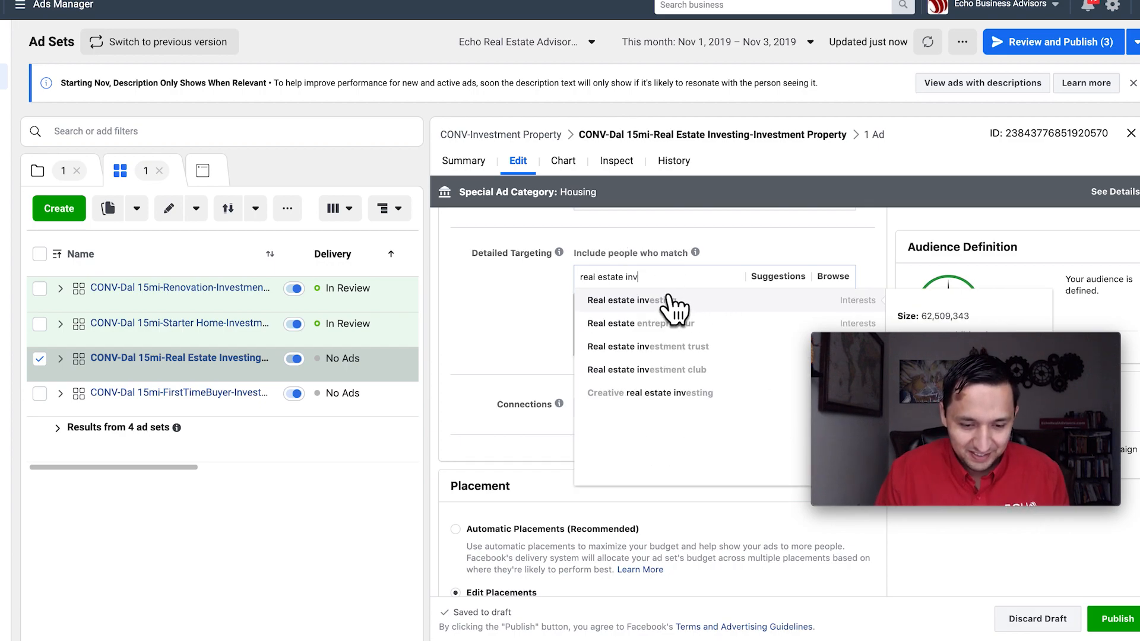
pyautogui.click(674, 302)
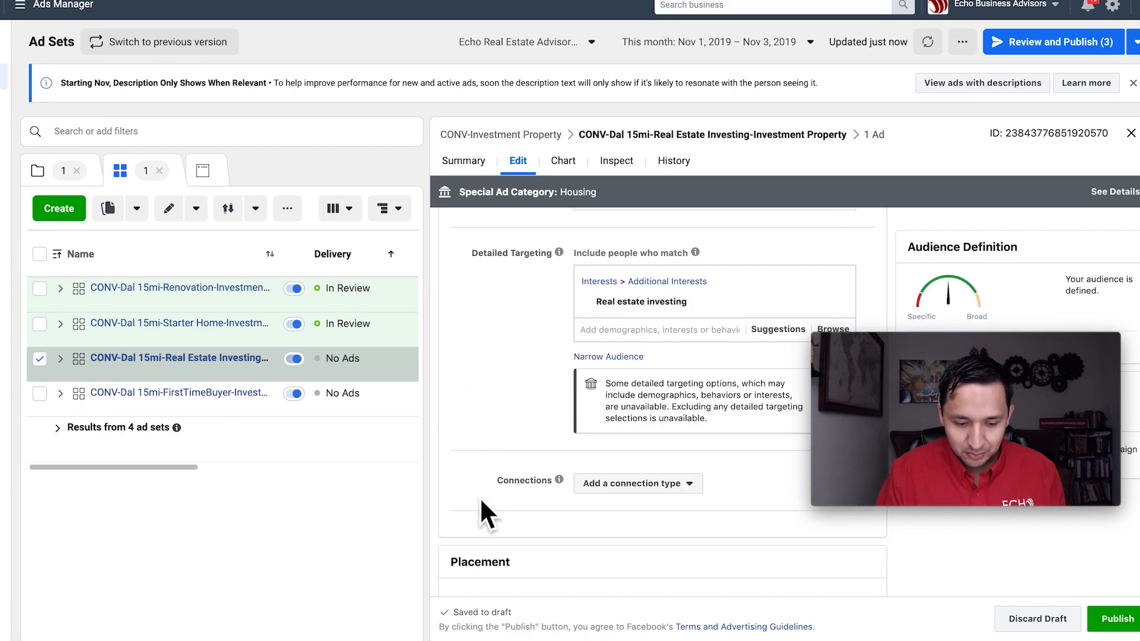
# Step: Rename the ad inside this ad set as CONV-Dal 15mi-Real Estate Investing-Investment Property and publish it
pyautogui.click(872, 136)
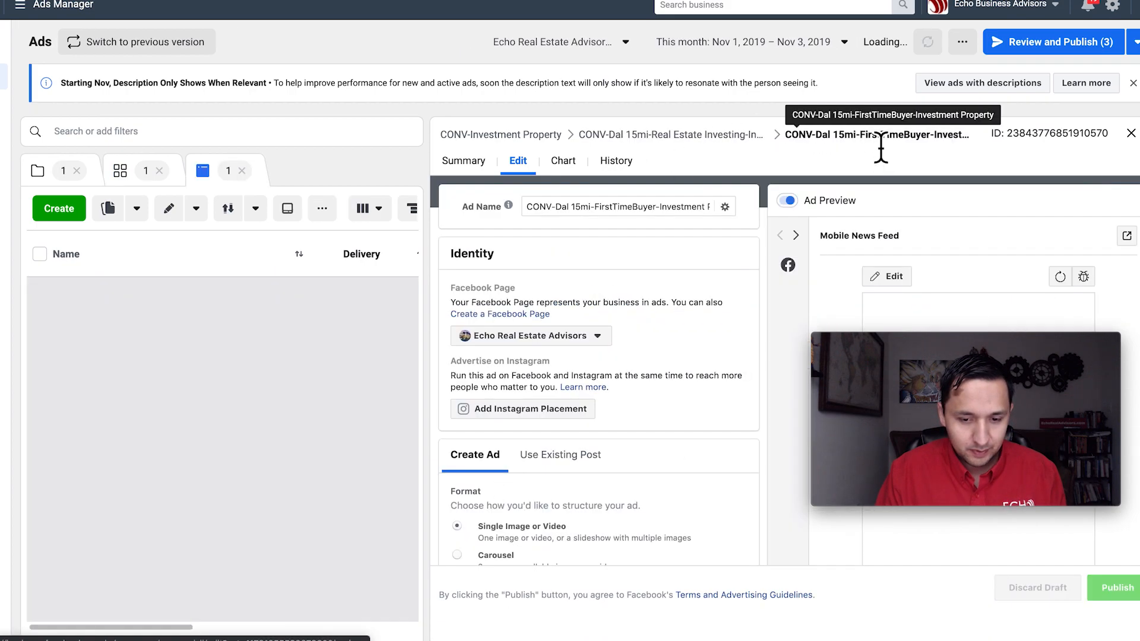
pyautogui.click(630, 239)
pyautogui.hotkey('ctrl', 'a')
pyautogui.hotkey('ctrl', 'v')
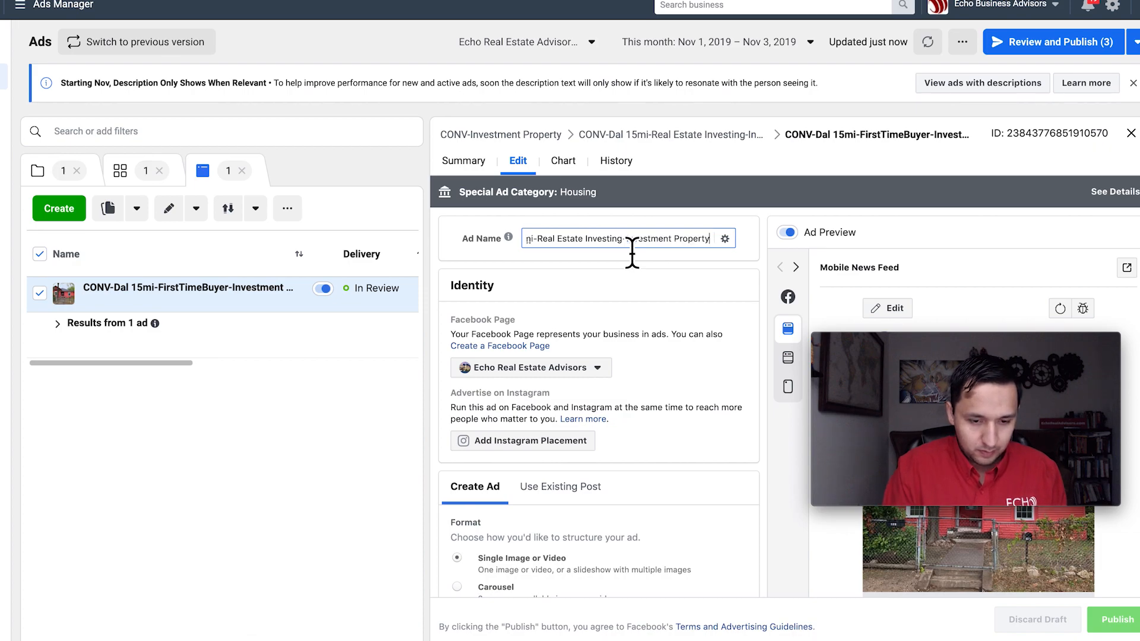
pyautogui.click(627, 282)
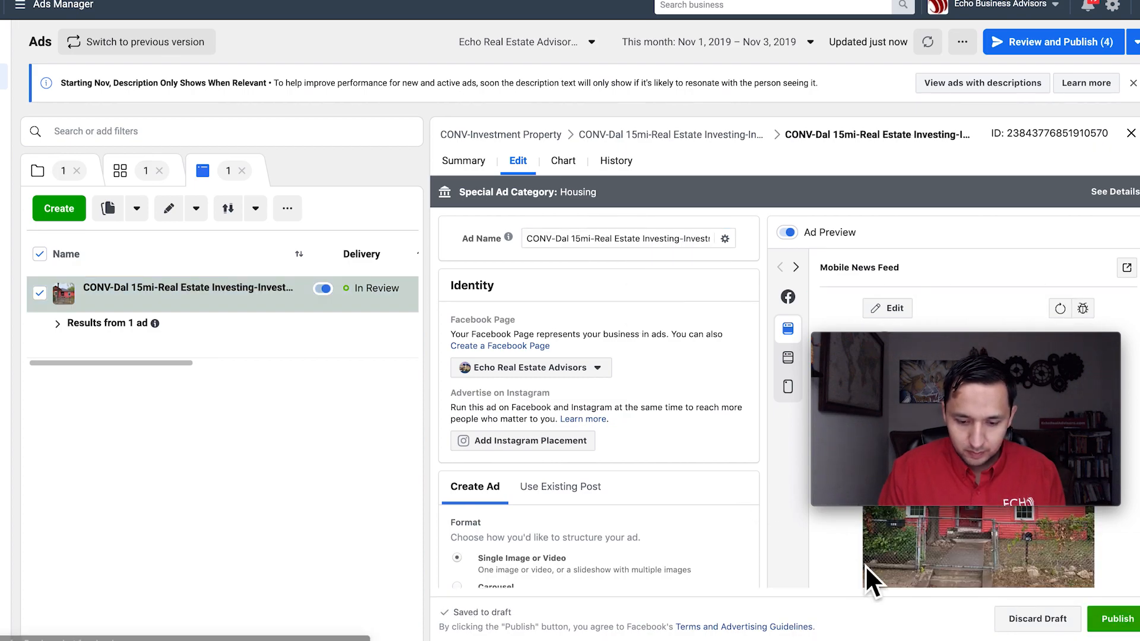
pyautogui.click(1114, 619)
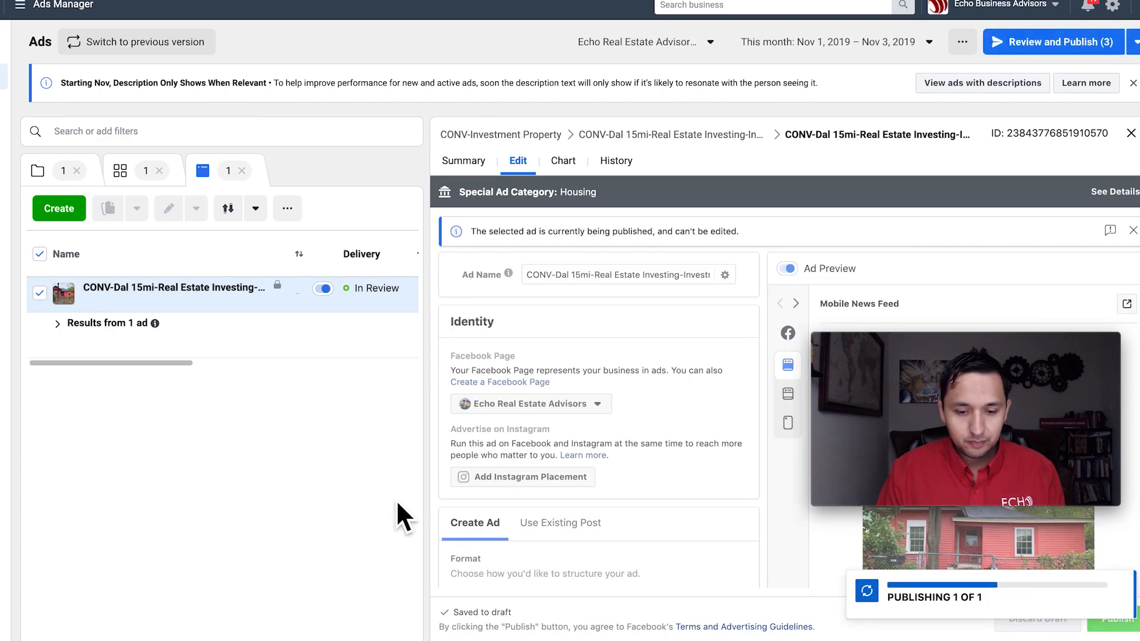
# Step: Return to the ad sets, close the editor, publish the draft items and deselect the Real Estate Investing ad set
pyautogui.click(123, 172)
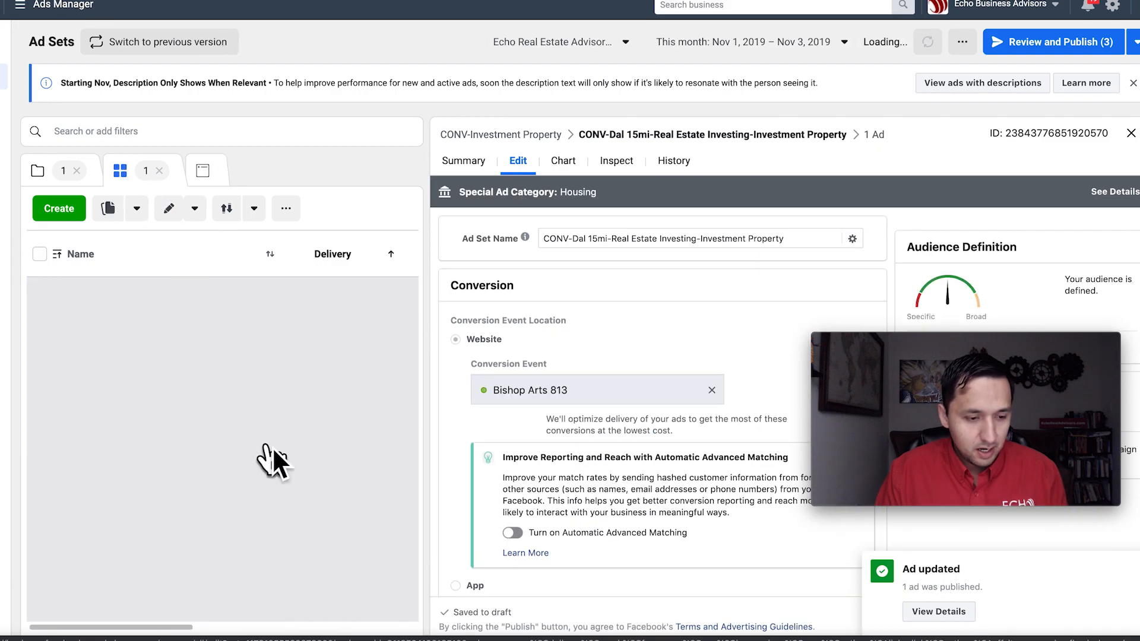
pyautogui.click(1131, 133)
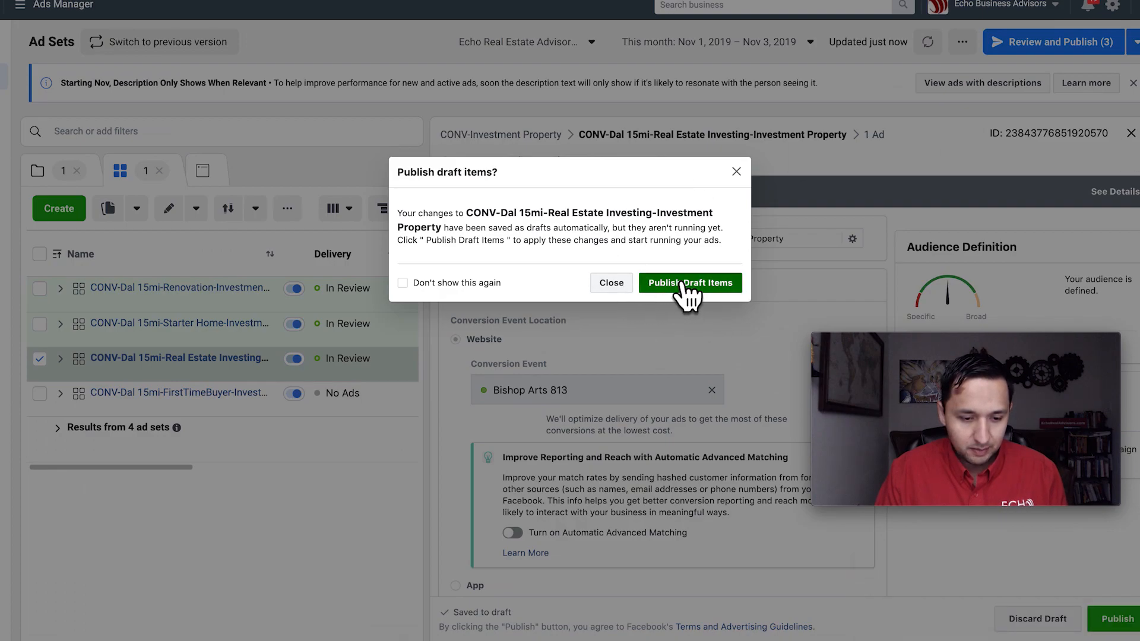
pyautogui.click(688, 283)
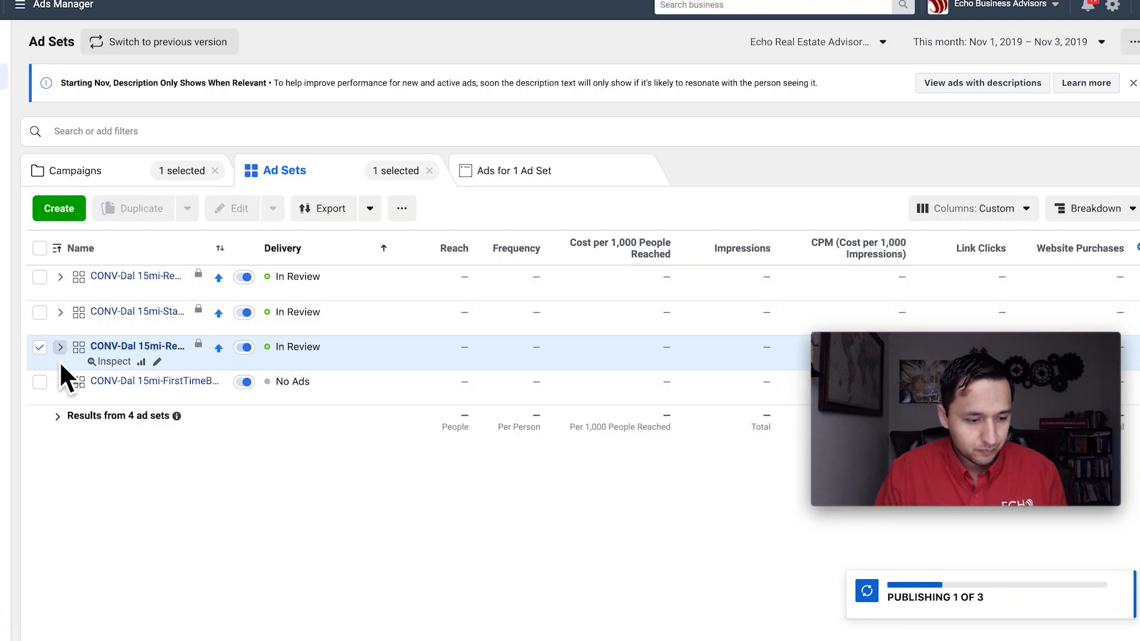
pyautogui.click(40, 348)
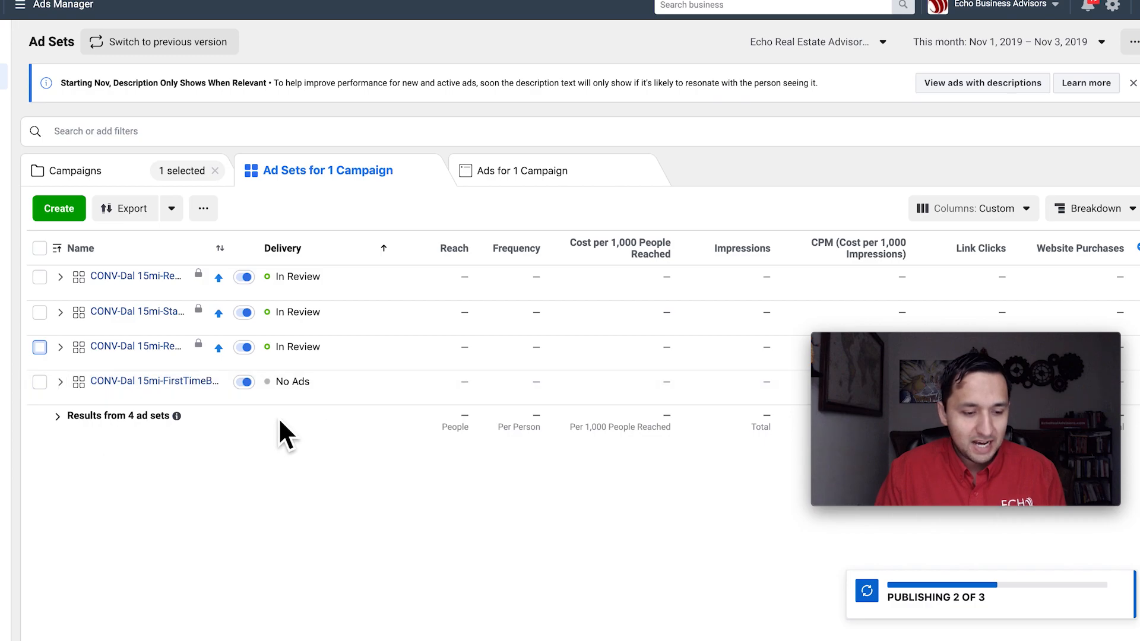